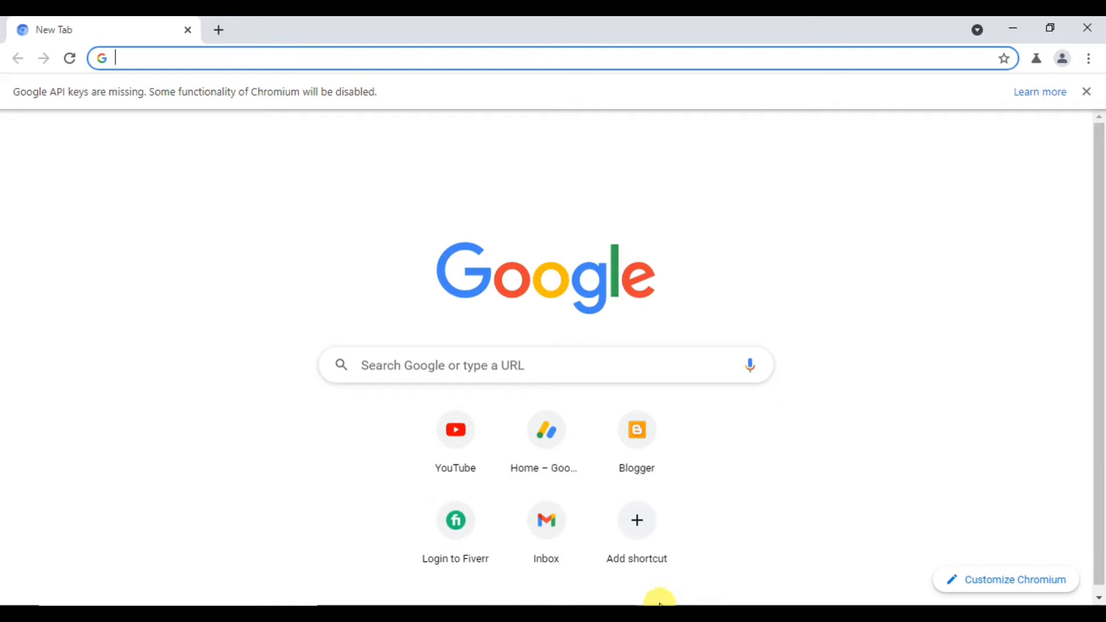
Search Google for "earth explorer" and open the USGS EarthExplorer website
click(476, 362)
text(ea)
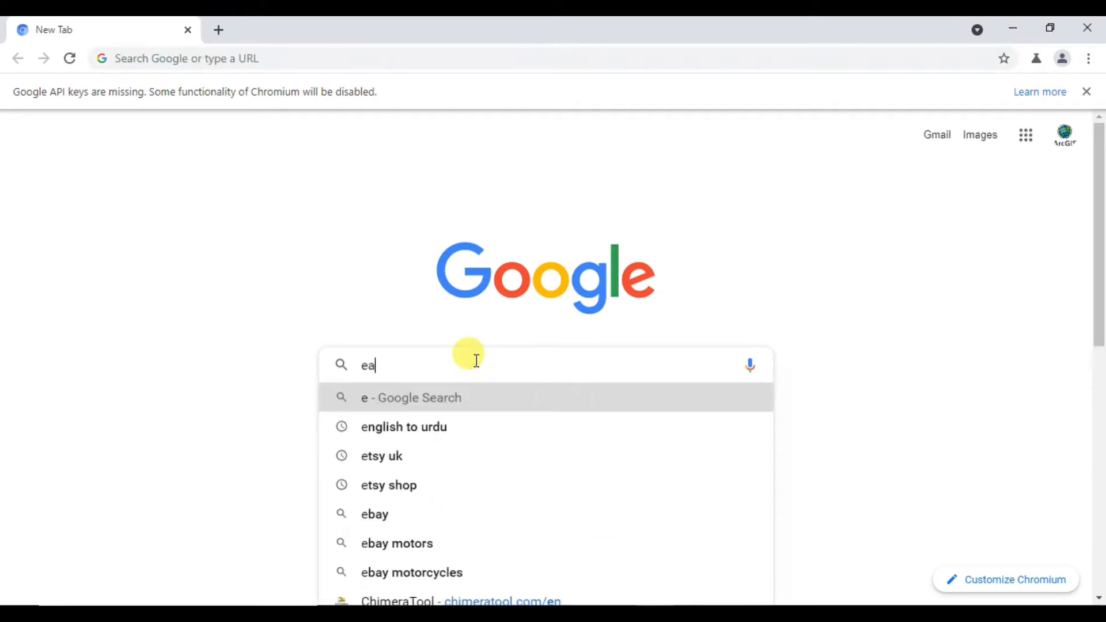
text(rth )
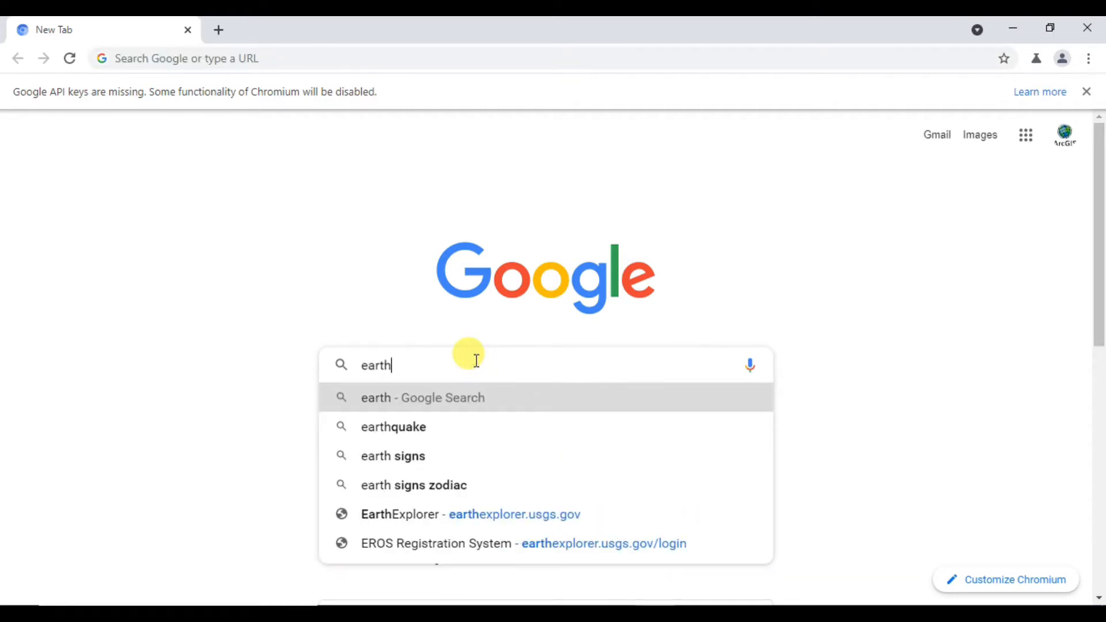
text(expl)
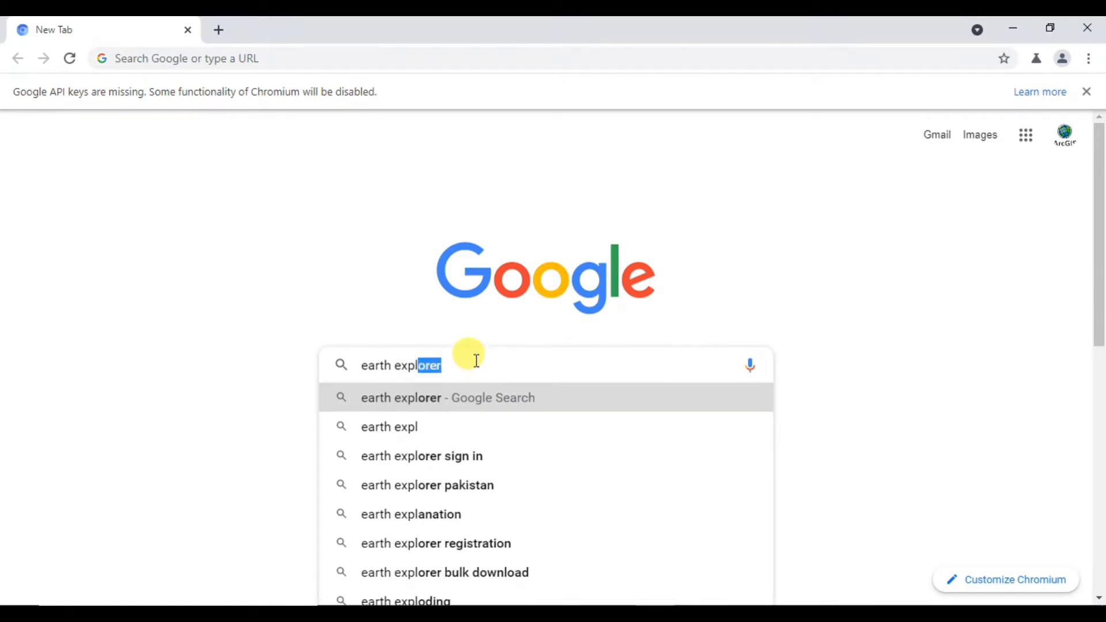
key(Return)
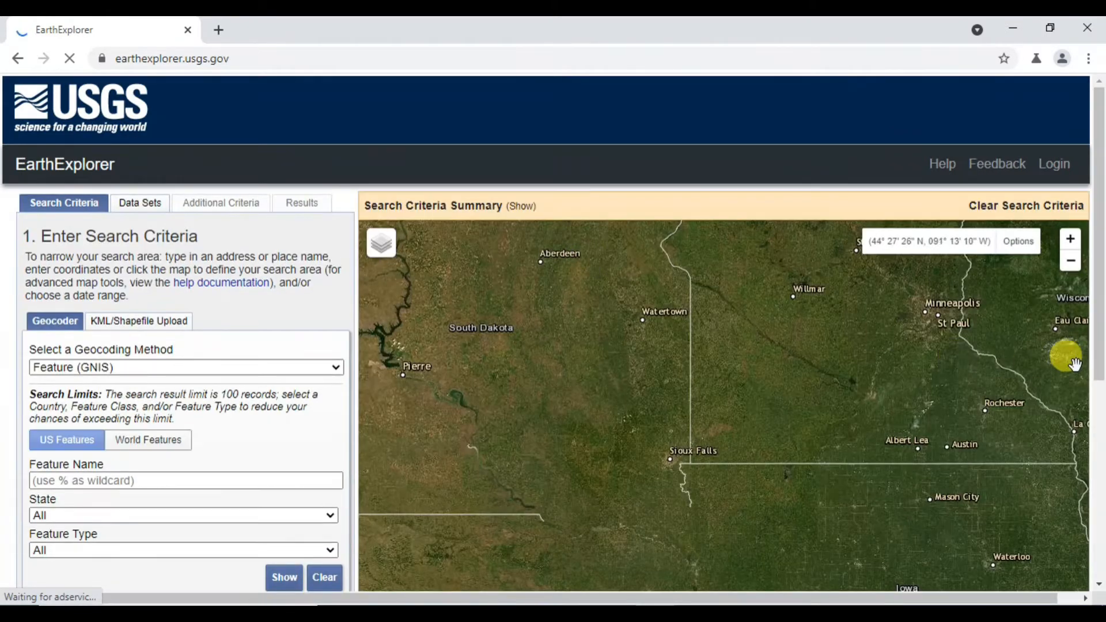
Go to the EarthExplorer login page and start creating a new account
drag(1099, 303, 1100, 264)
click(1057, 174)
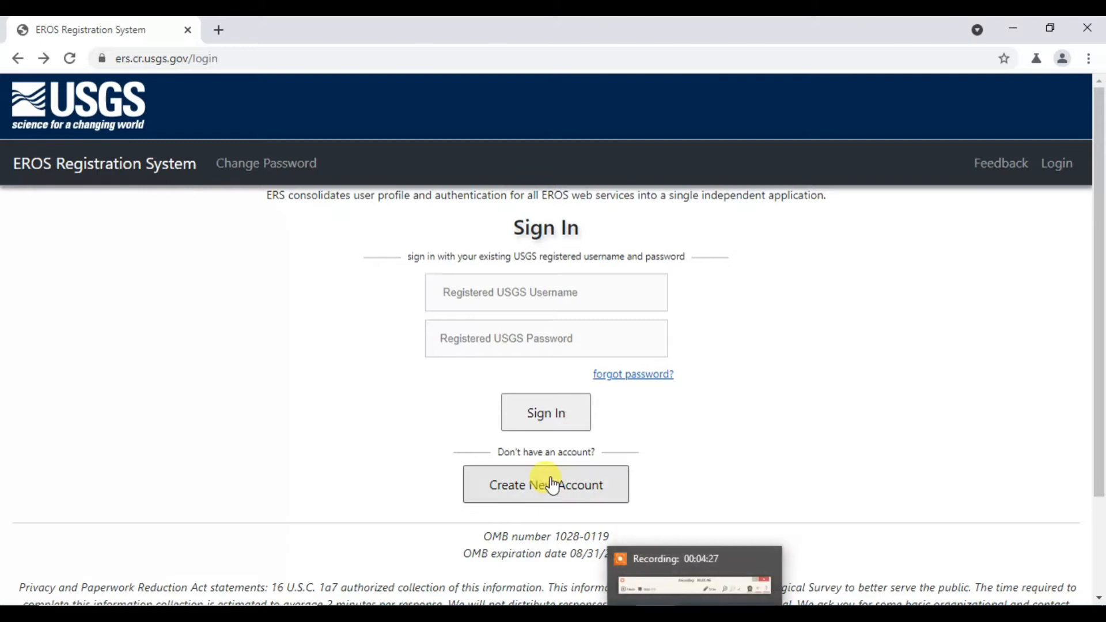
click(585, 495)
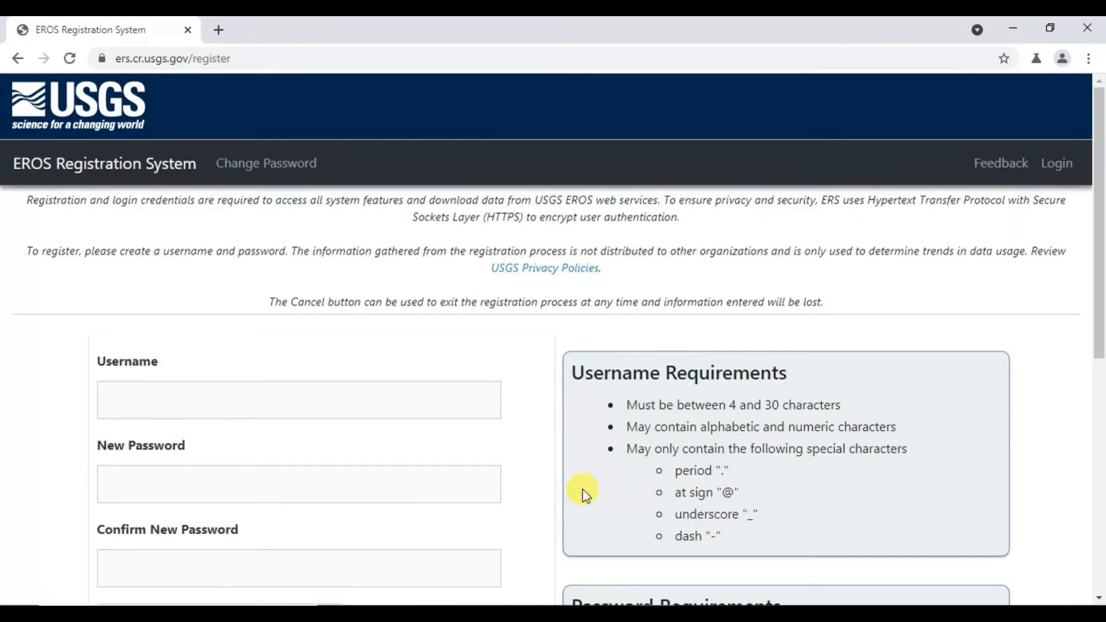
Read the registration notice and enter MB_Geospatial as the username for the new account
drag(68, 204, 655, 245)
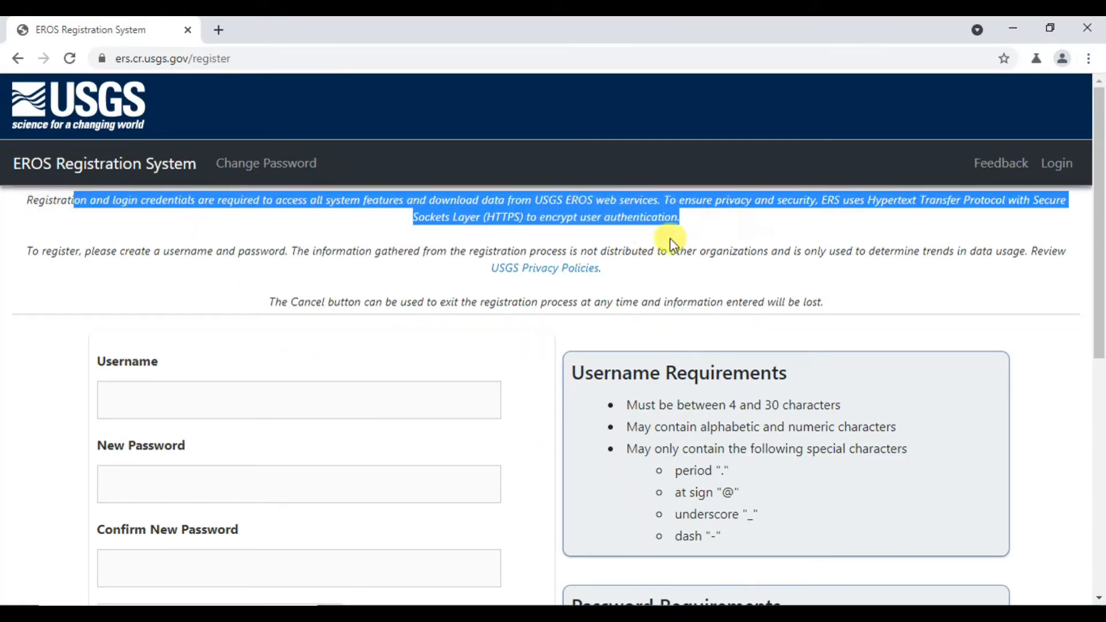
click(870, 219)
drag(1100, 239, 1066, 329)
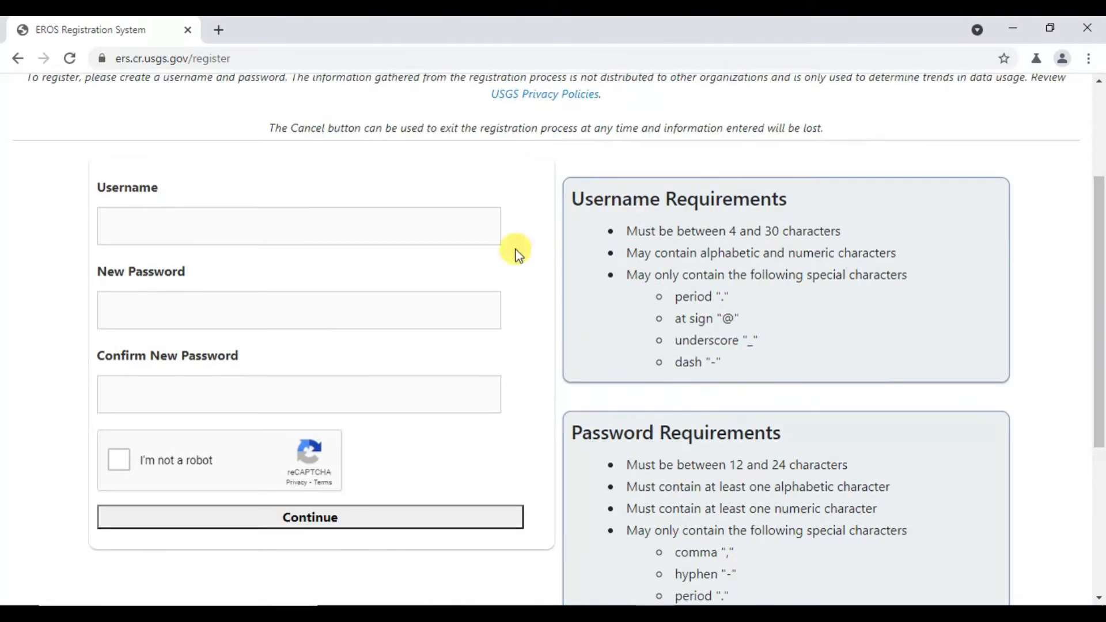
click(185, 227)
text(MB Geospatial)
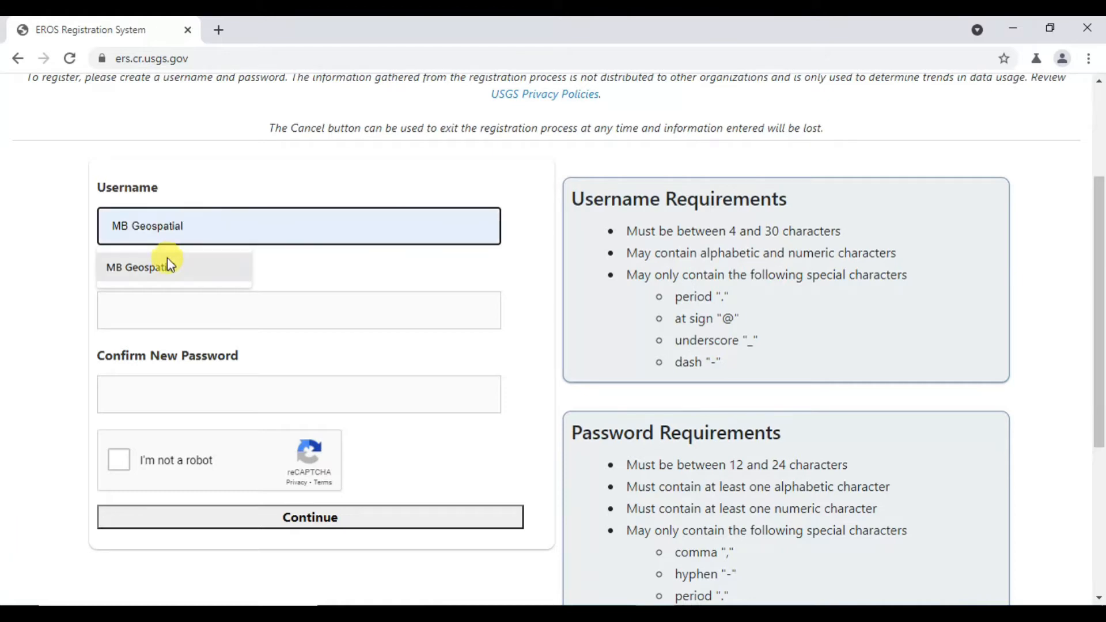
click(164, 267)
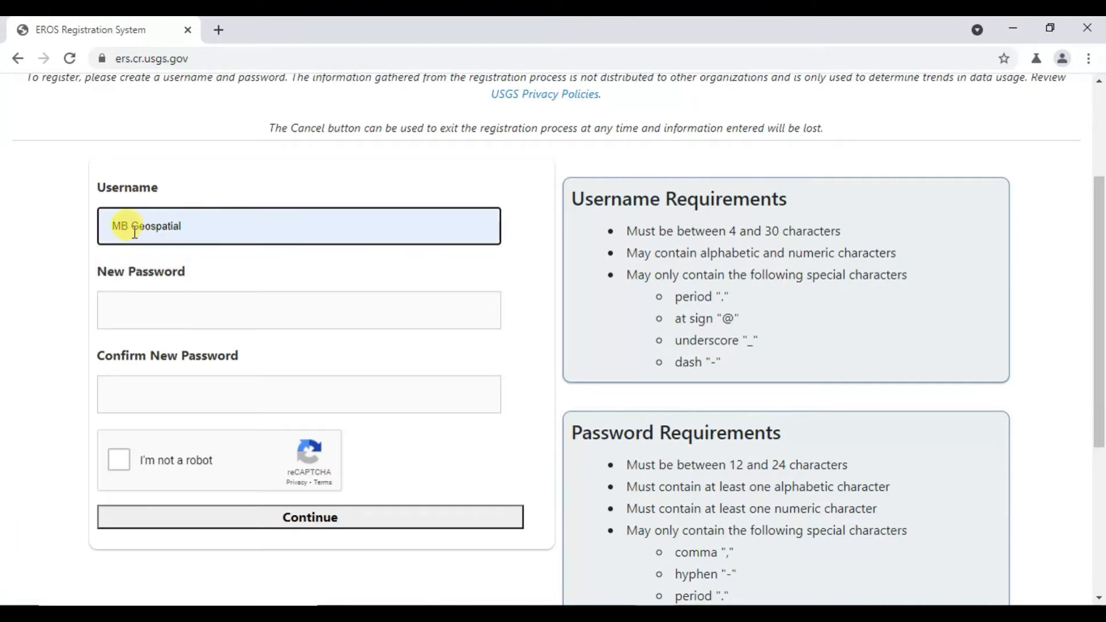
key(BackSpace)
text(_)
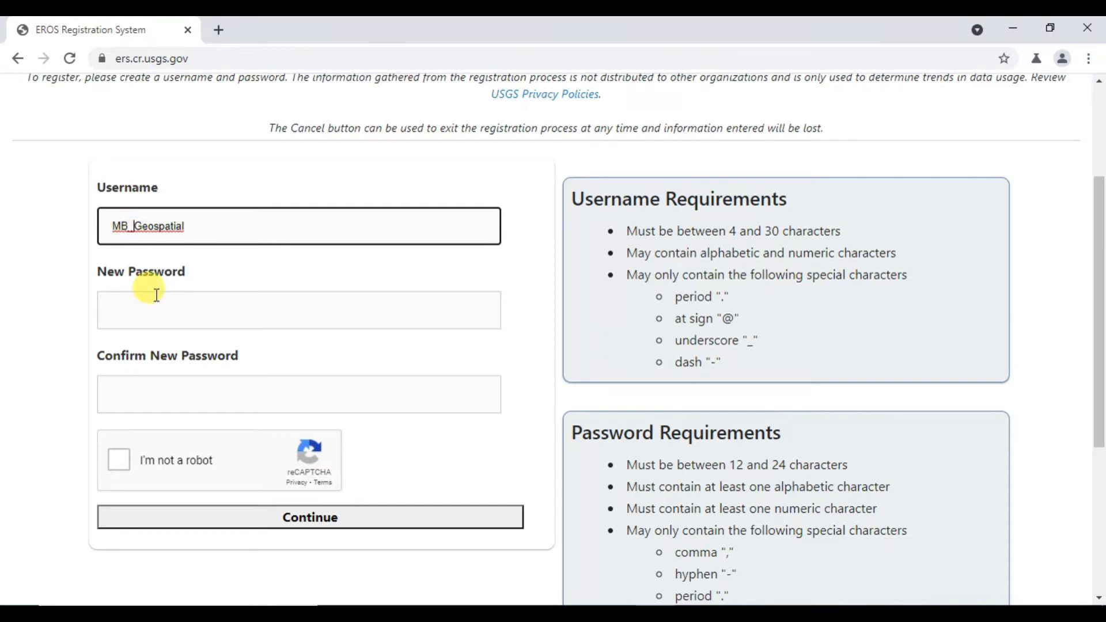
Enter the new account password and repeat it in the confirmation field
click(157, 321)
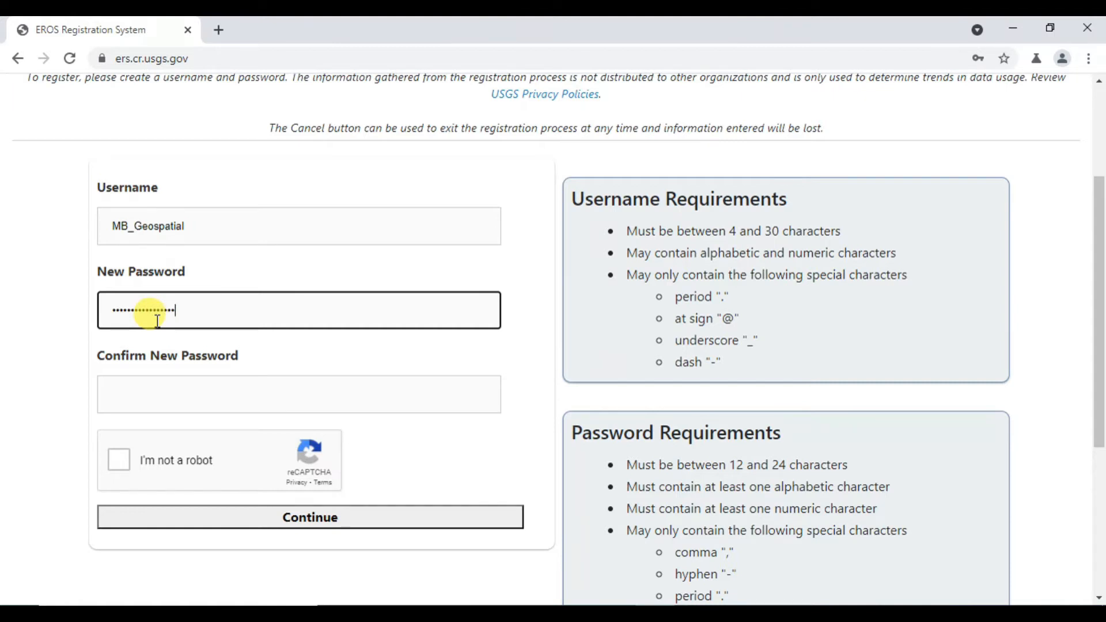
click(163, 395)
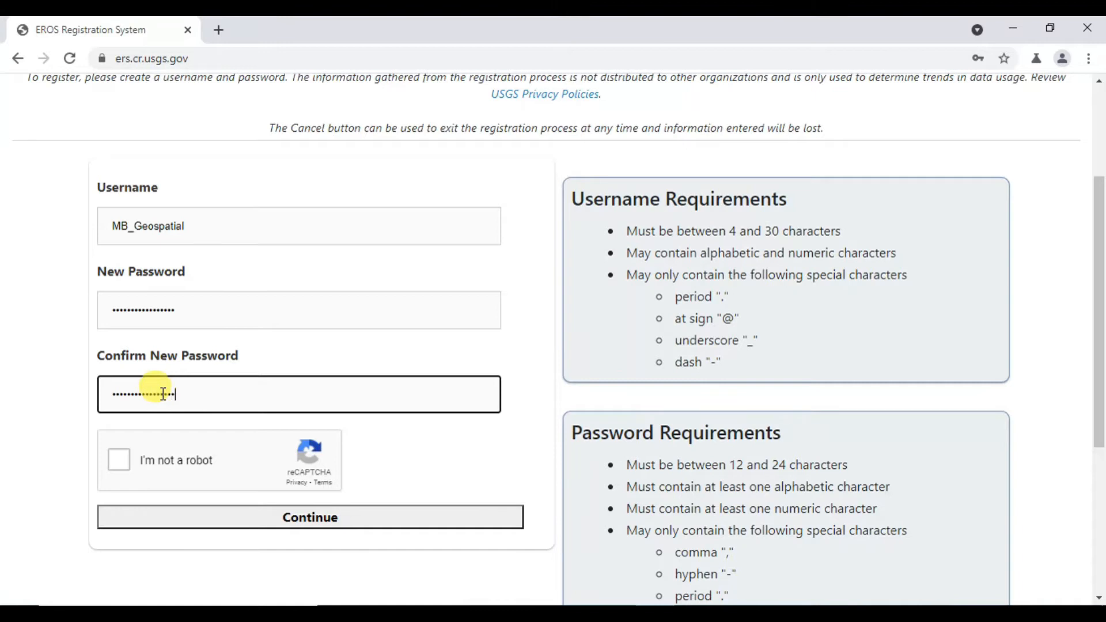
Complete the reCAPTCHA check, continue to the demographic page, and save the login in the browser
click(119, 460)
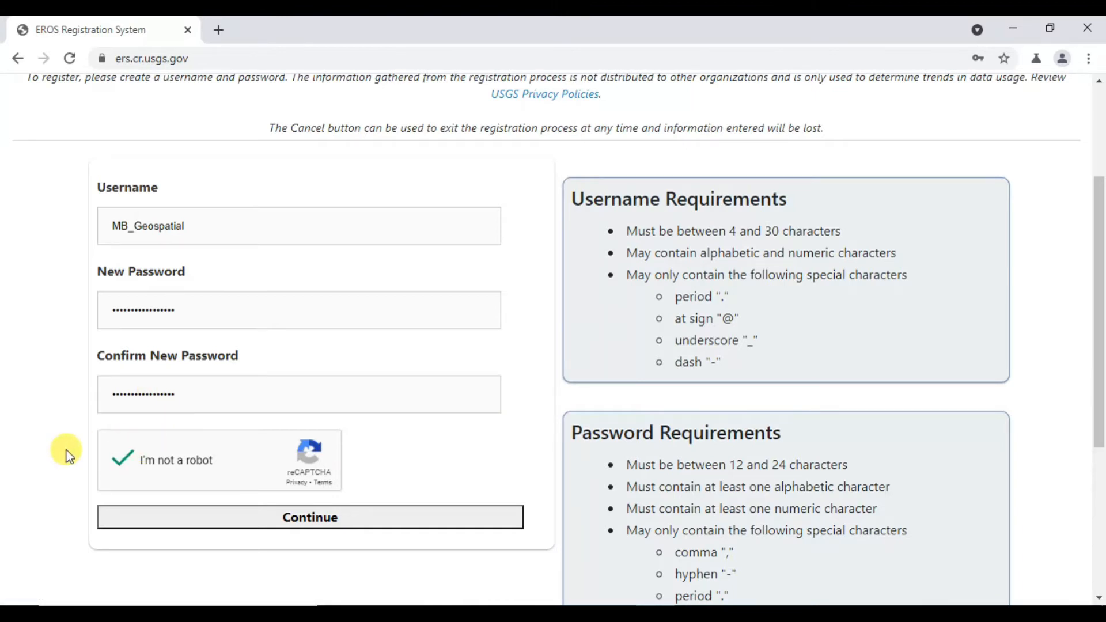
click(264, 520)
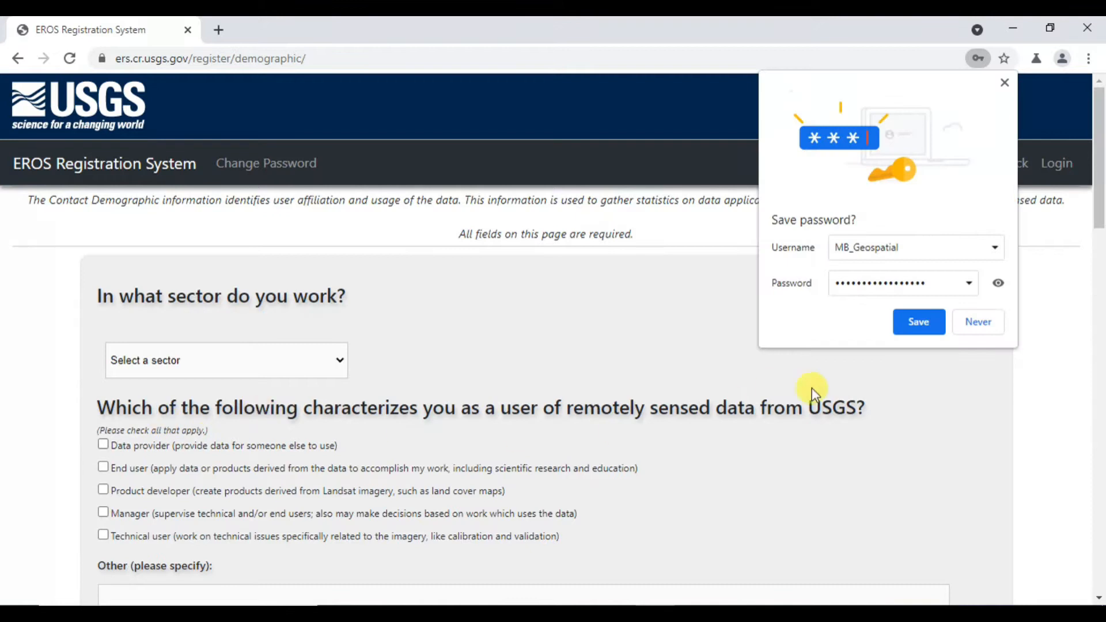
click(911, 327)
Set the work sector to Academic Institution and answer No to working on behalf of a U.S. Federal Agency
drag(1098, 164, 1102, 207)
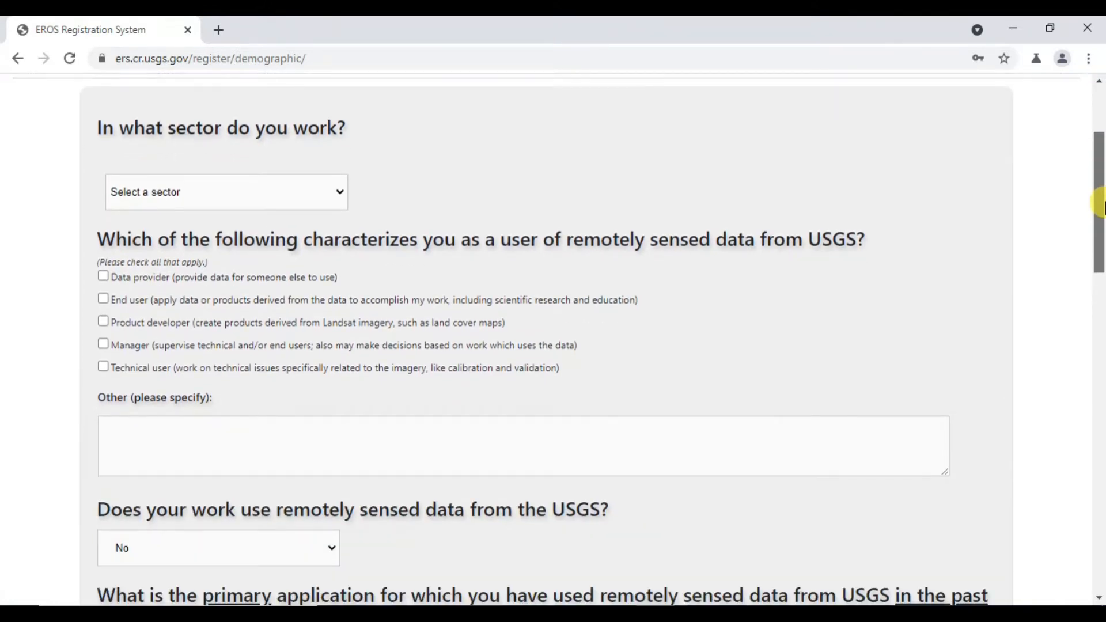
click(305, 179)
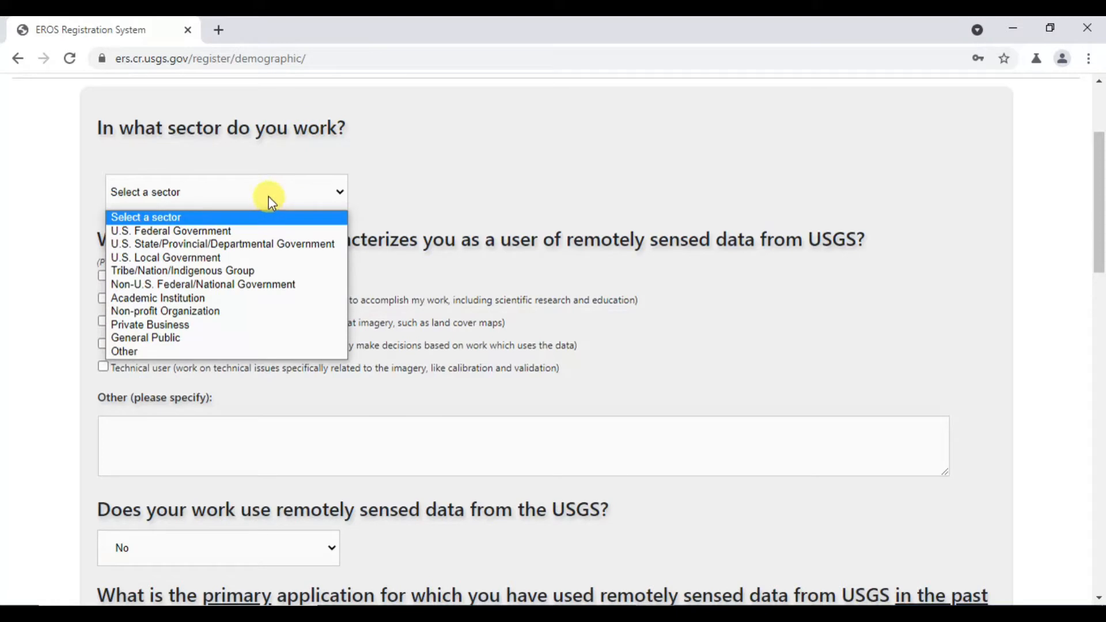
click(168, 299)
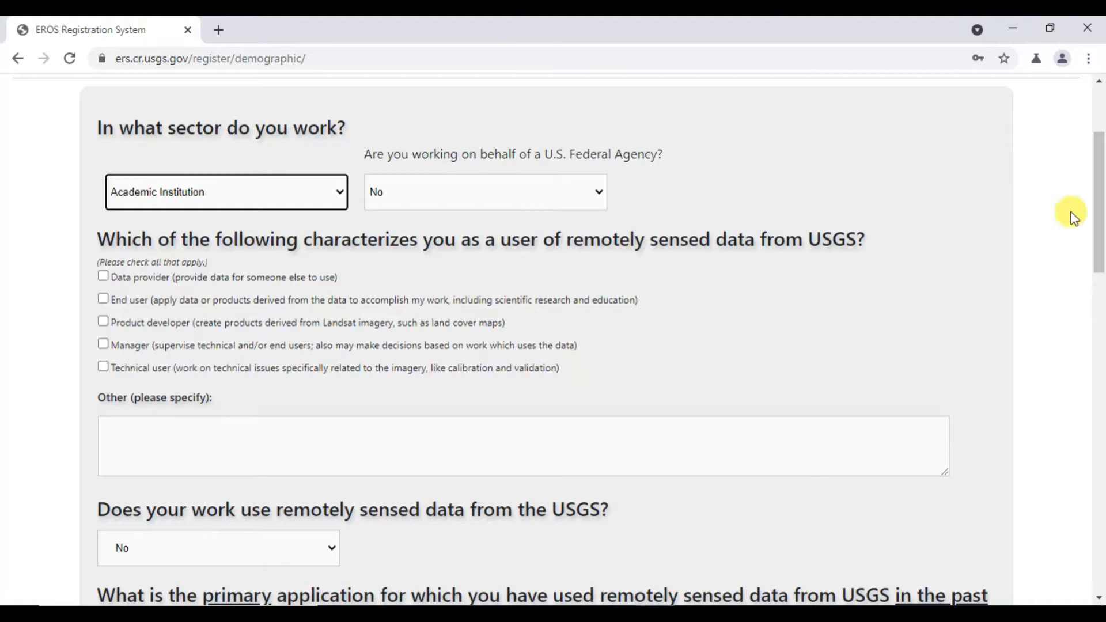
scroll(1098, 215, down, 1)
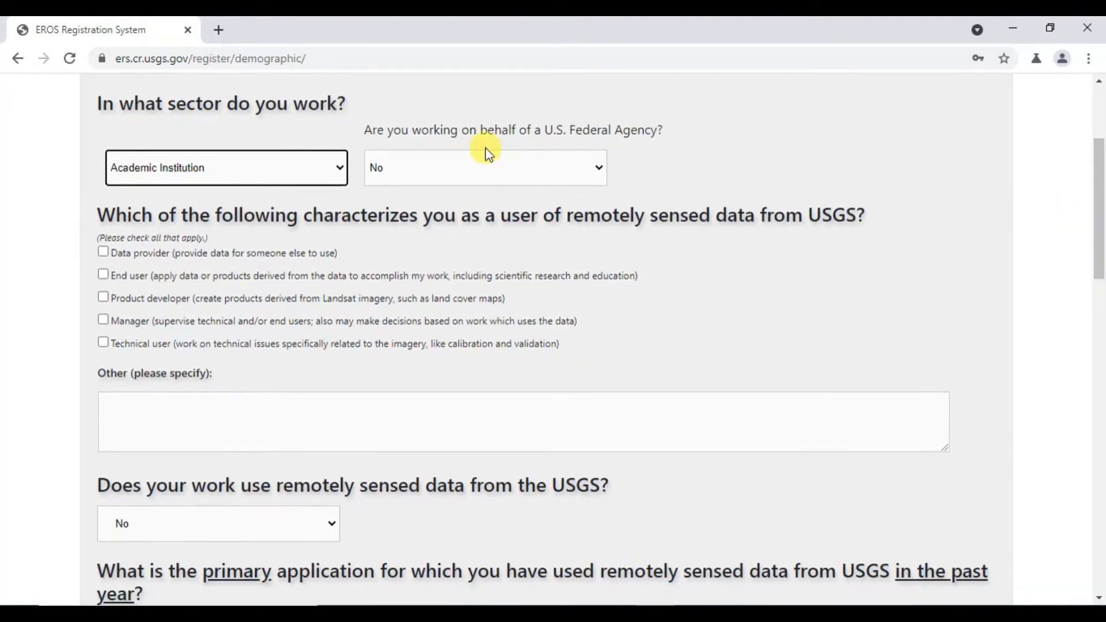
click(569, 167)
click(383, 205)
Mark both Data provider and End user as the characterization of the remotely sensed data user
scroll(1098, 225, down, 1)
drag(1101, 237, 1100, 242)
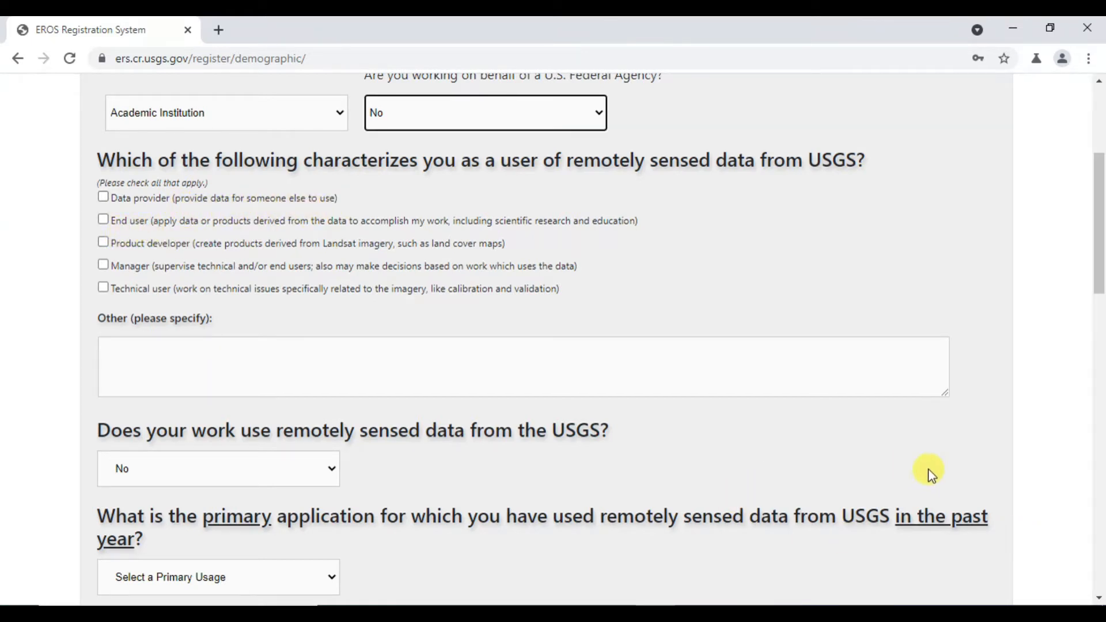
click(104, 199)
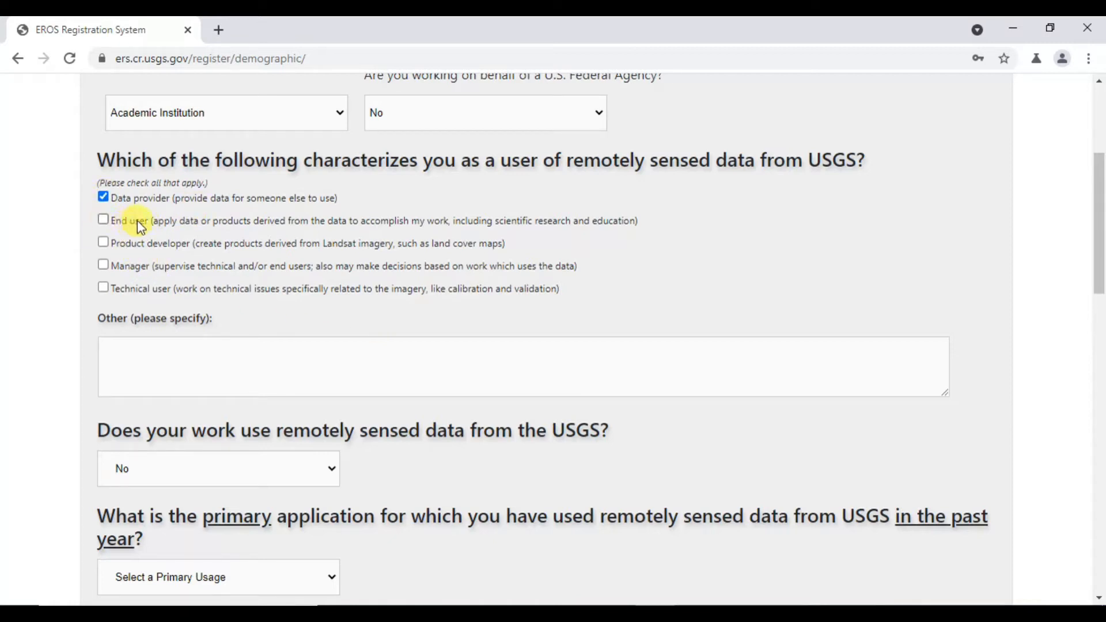
click(103, 219)
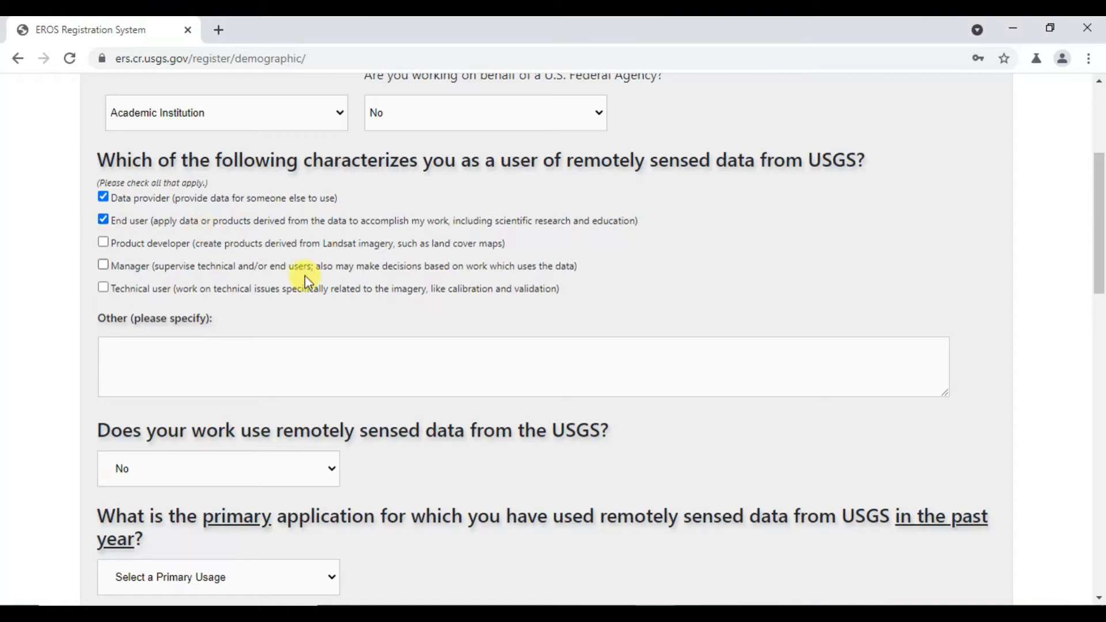
Answer Yes to whether the work uses remotely sensed data from the USGS
scroll(1101, 259, down, 2)
drag(1100, 259, 1101, 291)
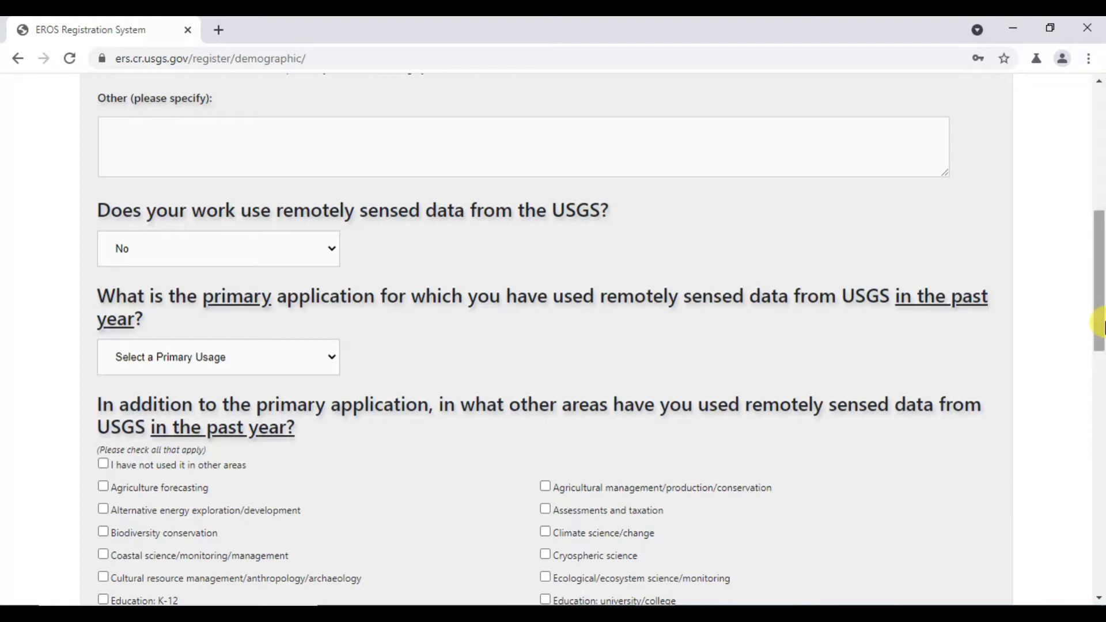
mouse_move(1099, 323)
mouse_down()
mouse_move(1101, 288)
mouse_move(1101, 341)
mouse_up()
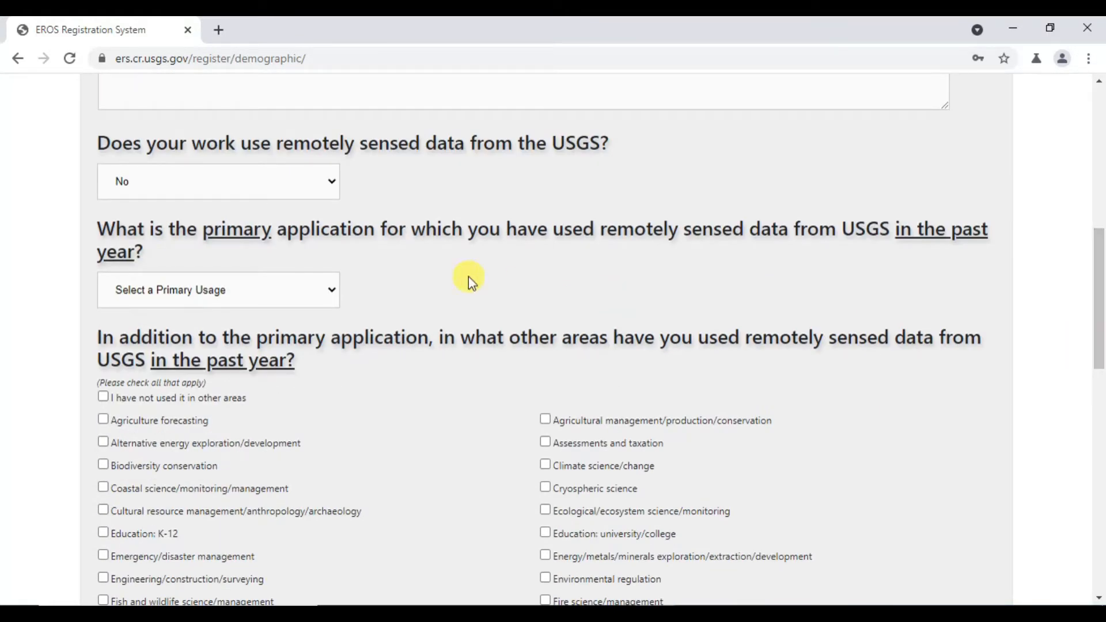
click(276, 180)
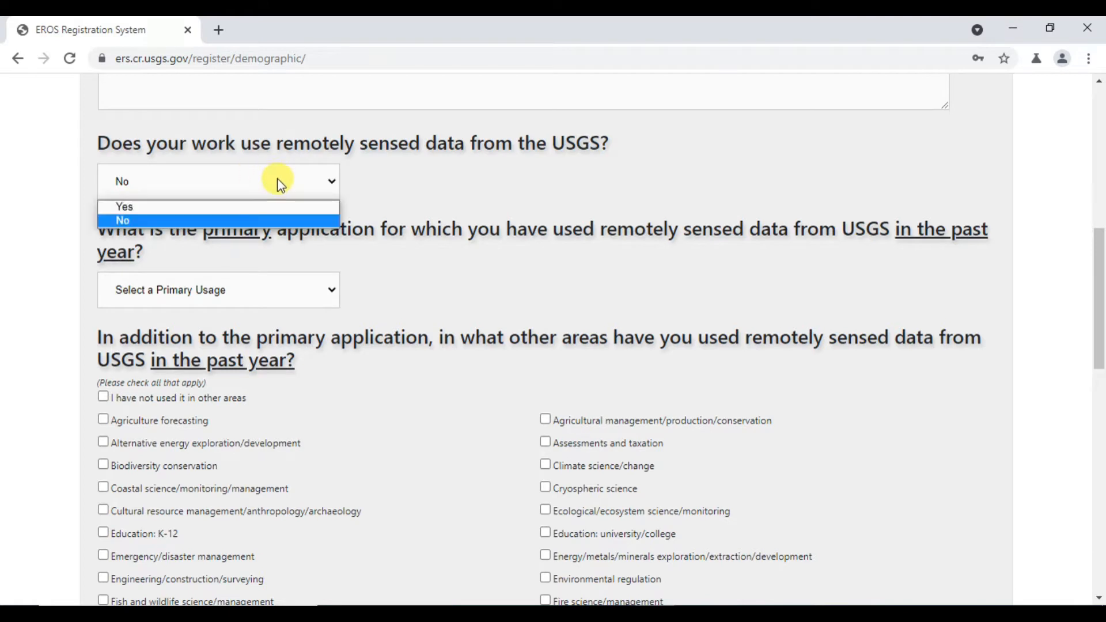
click(149, 208)
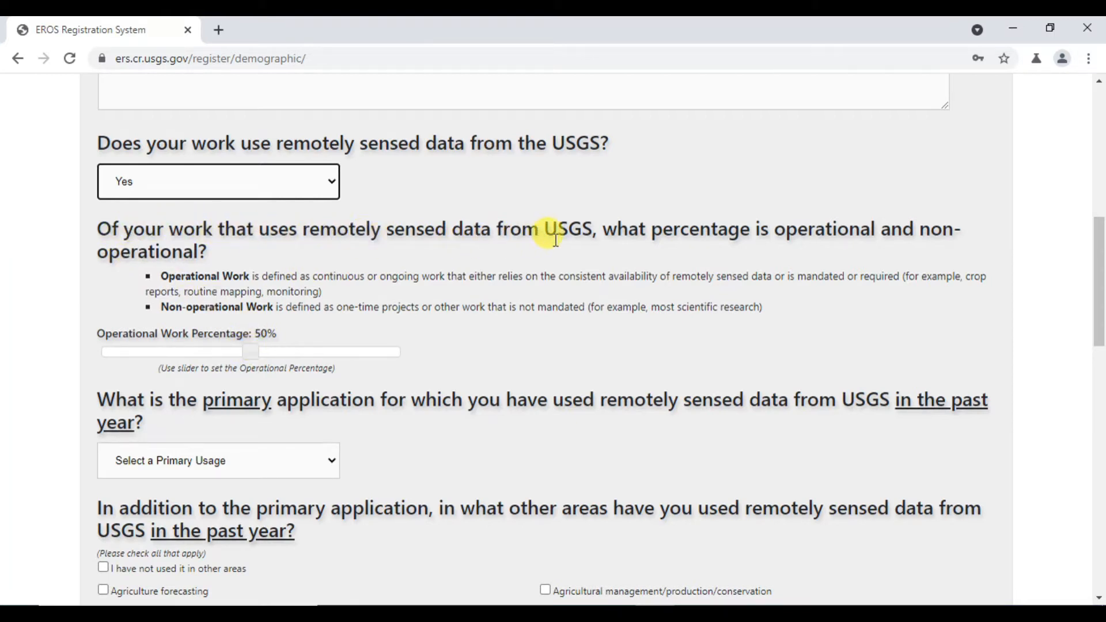
Read the operational work question and set the operational work percentage to 100%
drag(92, 222, 230, 260)
click(333, 259)
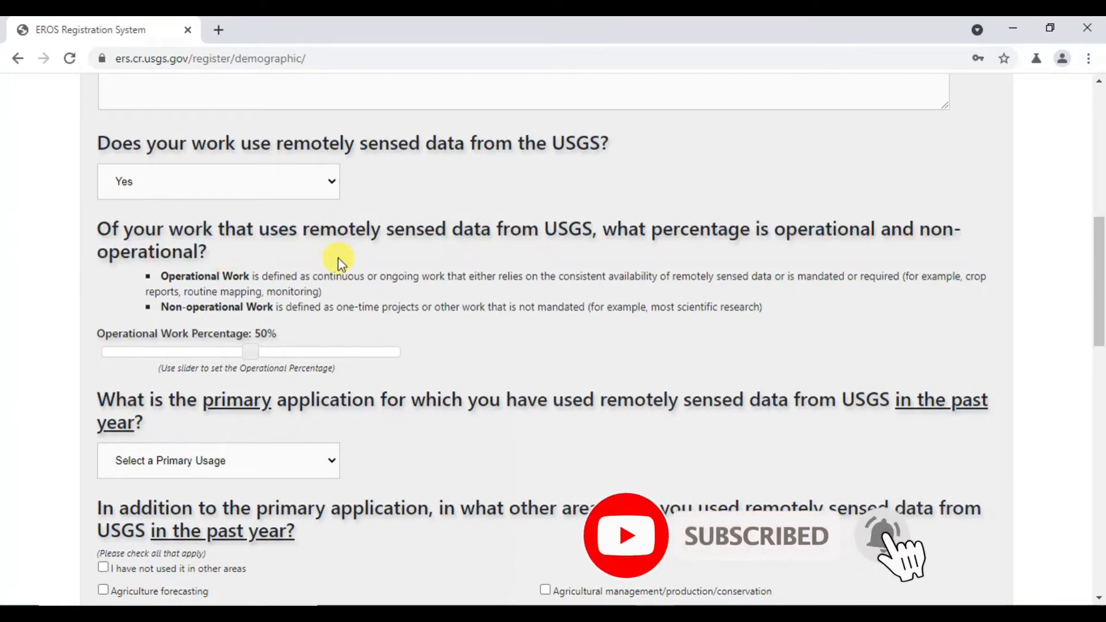
drag(250, 353, 403, 352)
Choose Education: university/college as the primary application of USGS data in the past year
drag(1099, 272, 1101, 326)
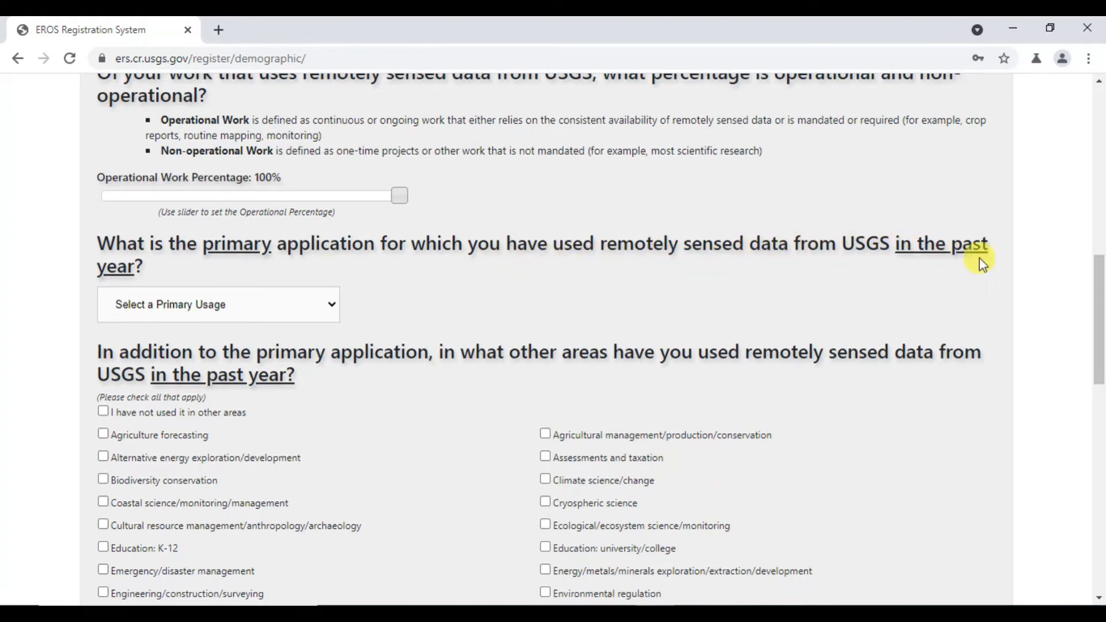
click(221, 307)
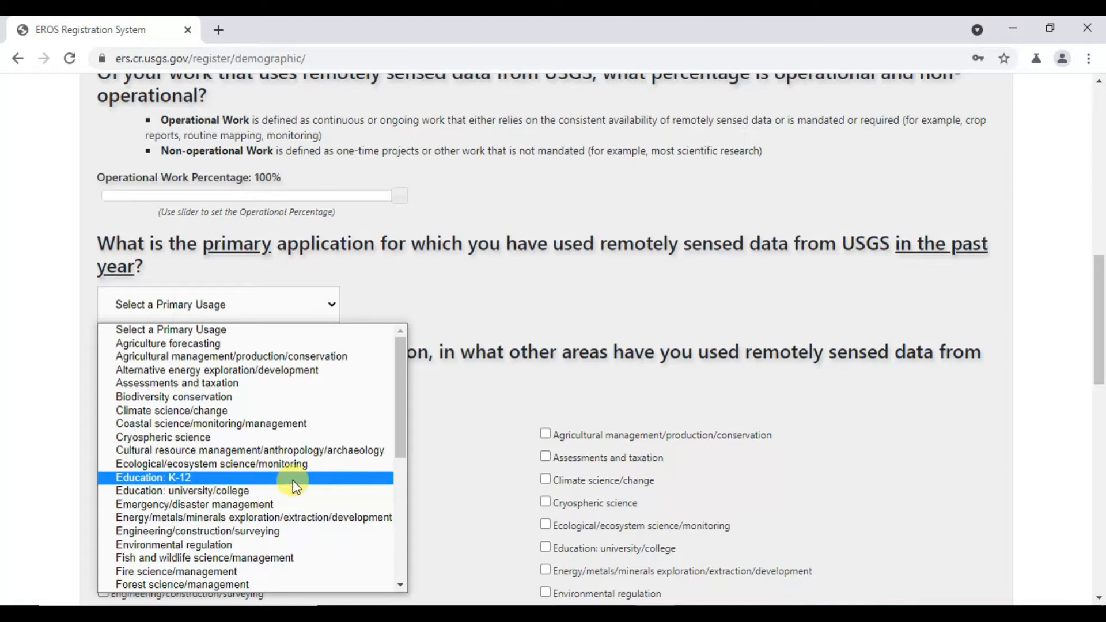
click(138, 491)
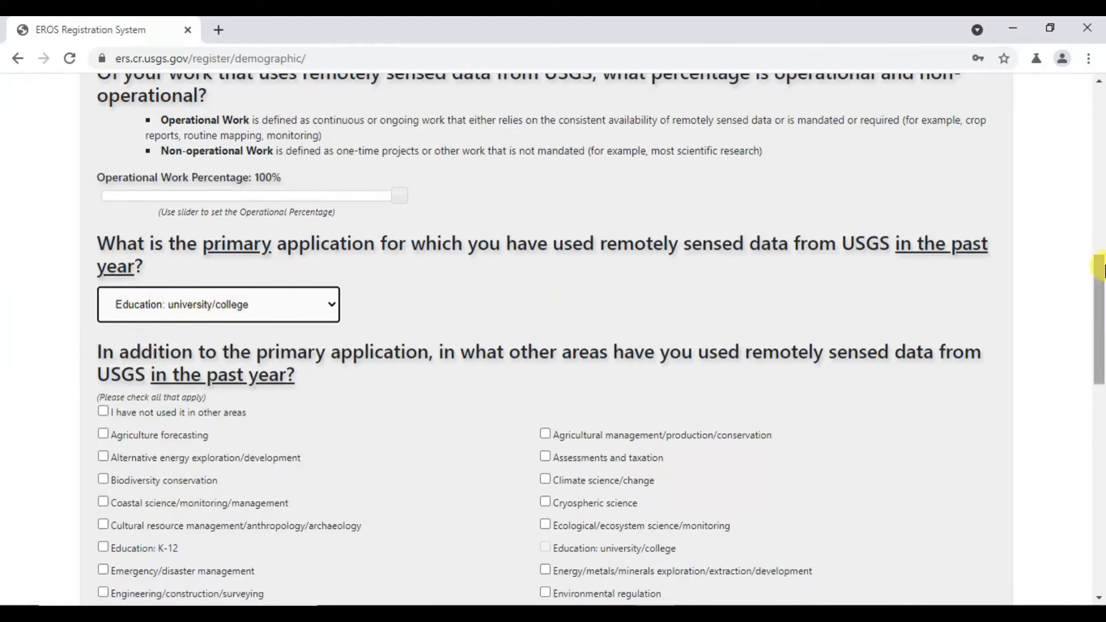
Mark Agriculture forecasting, Land use/land cover change, Technical training, Urban planning and development, Telecommunications, Transportation, Urbanization and Water resources as other areas of use
drag(1100, 277, 1101, 324)
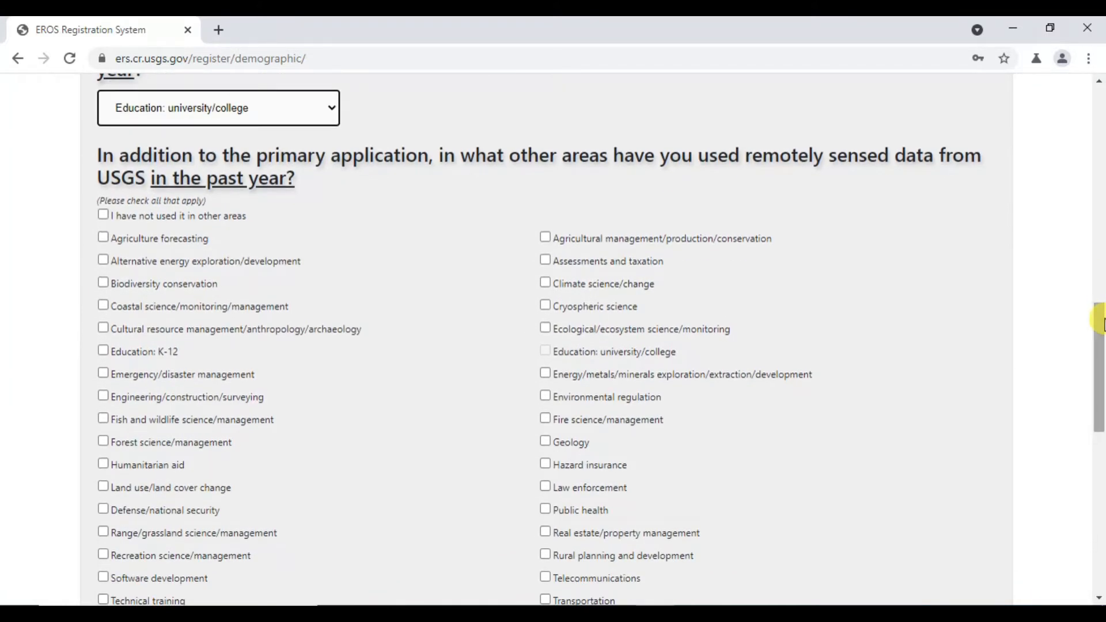
click(103, 239)
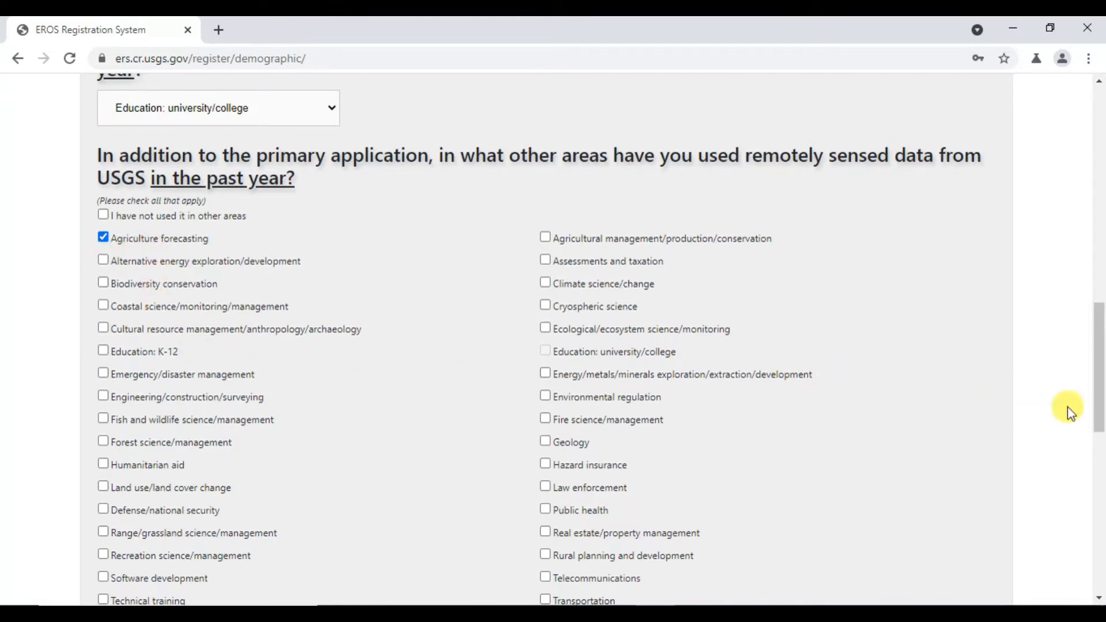
drag(1101, 403, 1101, 437)
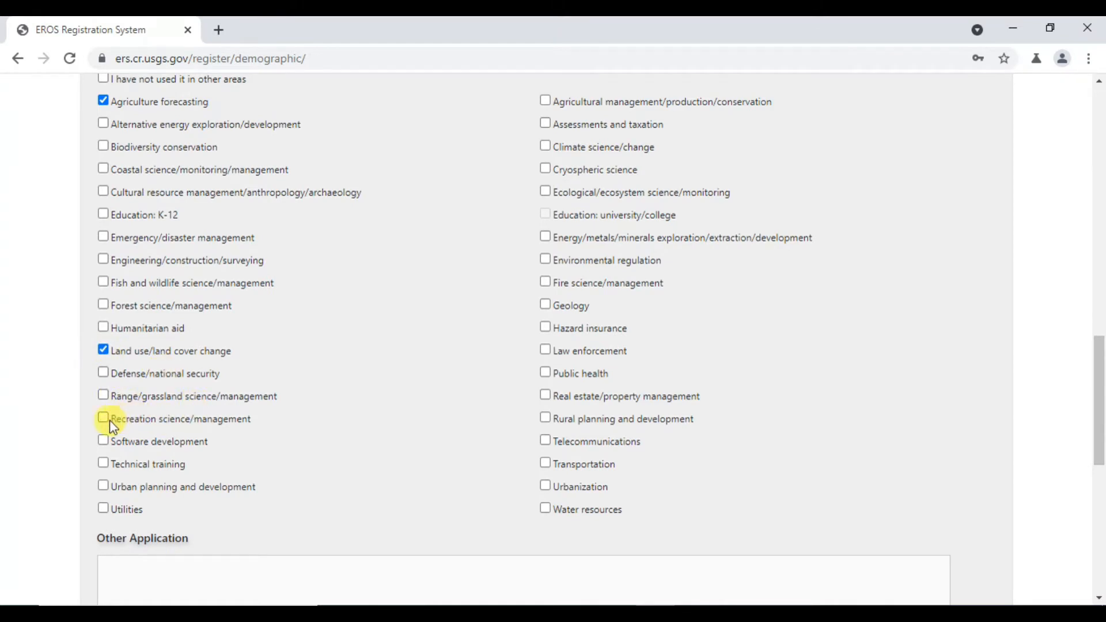
click(104, 464)
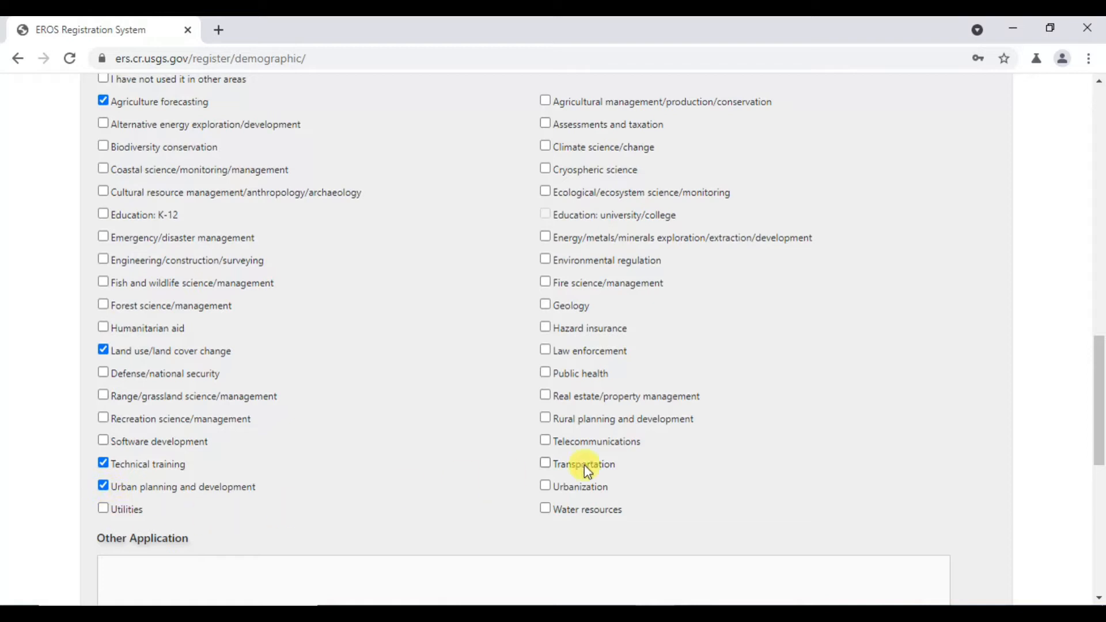
click(548, 489)
click(547, 441)
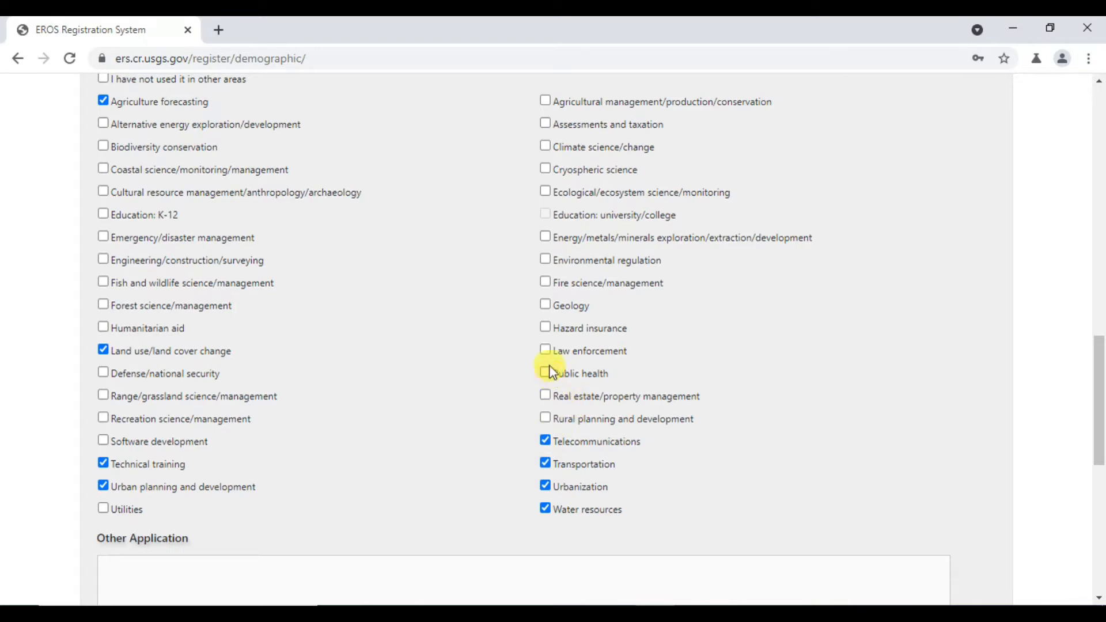
Also mark Hazard insurance, Geology, Environmental regulation, Assessments and taxation, Agricultural management/production/conservation and Forest science/management as other areas of use
click(549, 328)
click(548, 306)
click(549, 261)
click(546, 126)
scroll(495, 289, up, 2)
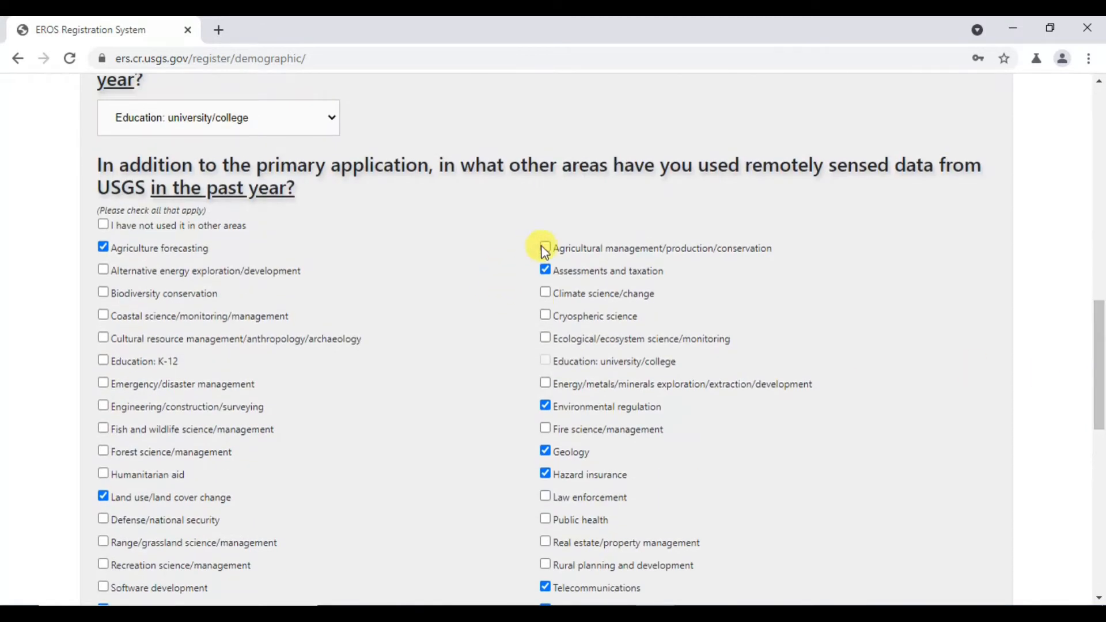
drag(1099, 337, 1101, 391)
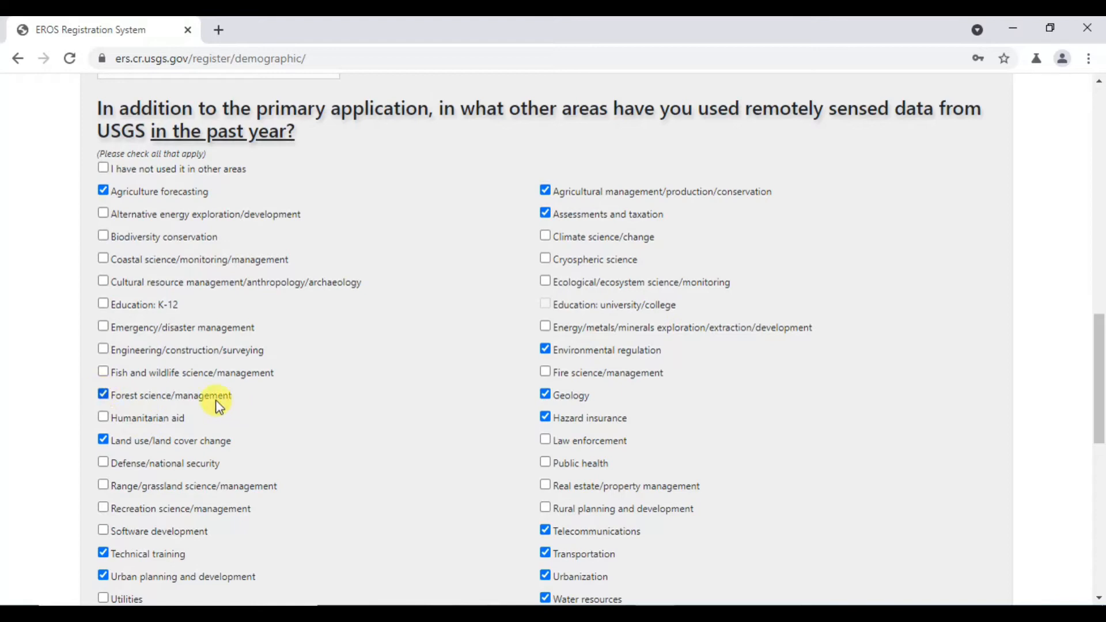
Set the amount of USGS data distributed to others over the next year to All of the data
drag(1099, 395, 1101, 506)
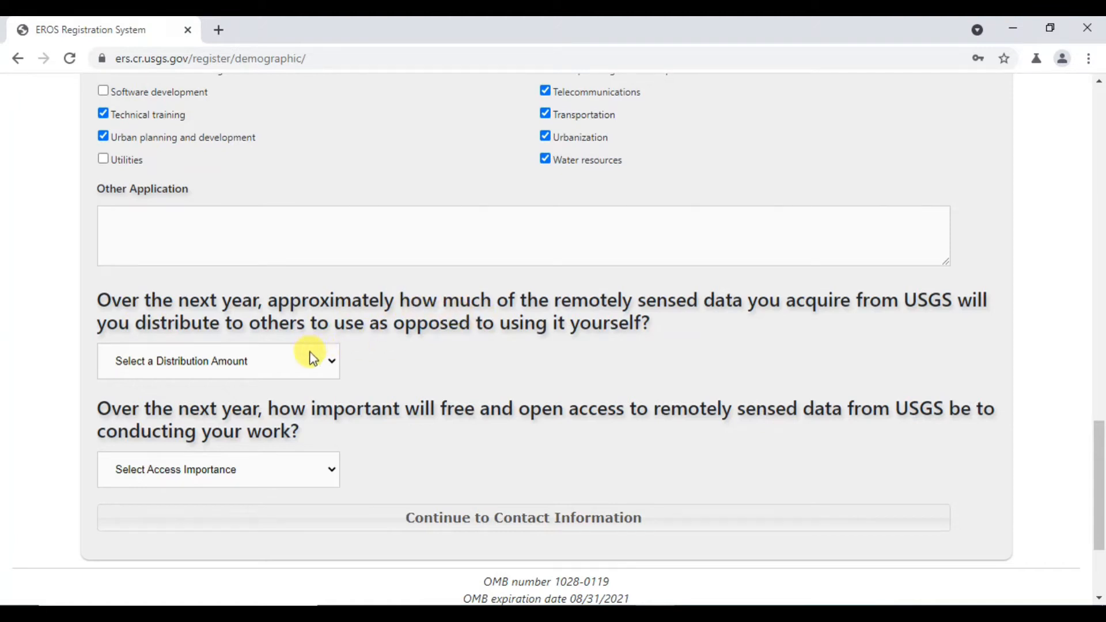
click(304, 369)
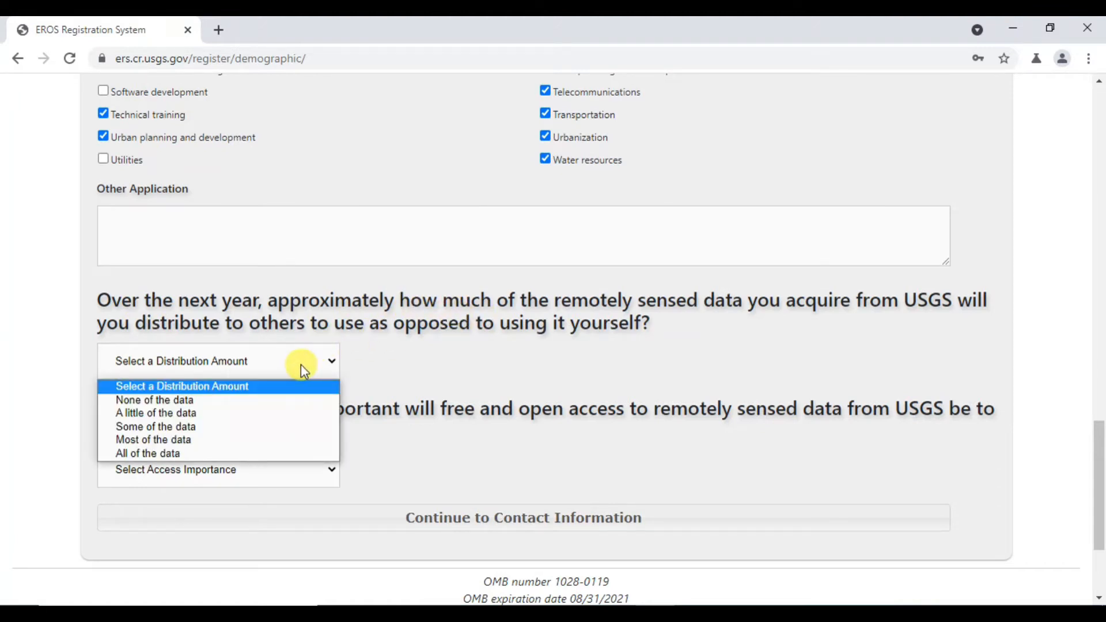
click(154, 454)
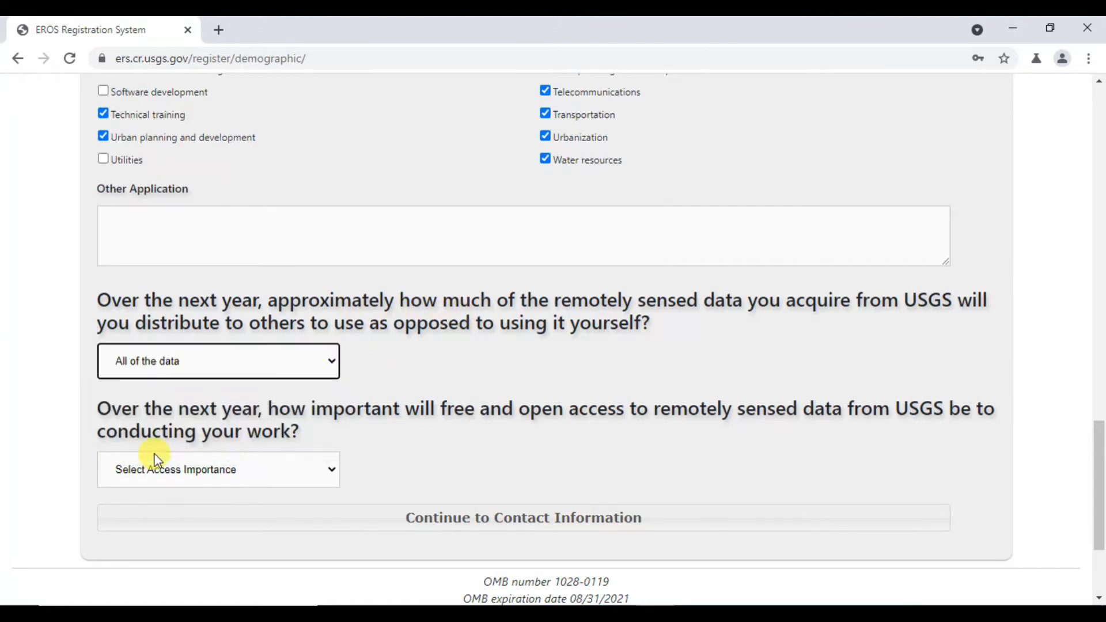
Rate free and open access to USGS data as Very Important and continue to the contact information
scroll(1100, 484, down, 1)
scroll(1099, 487, down, 1)
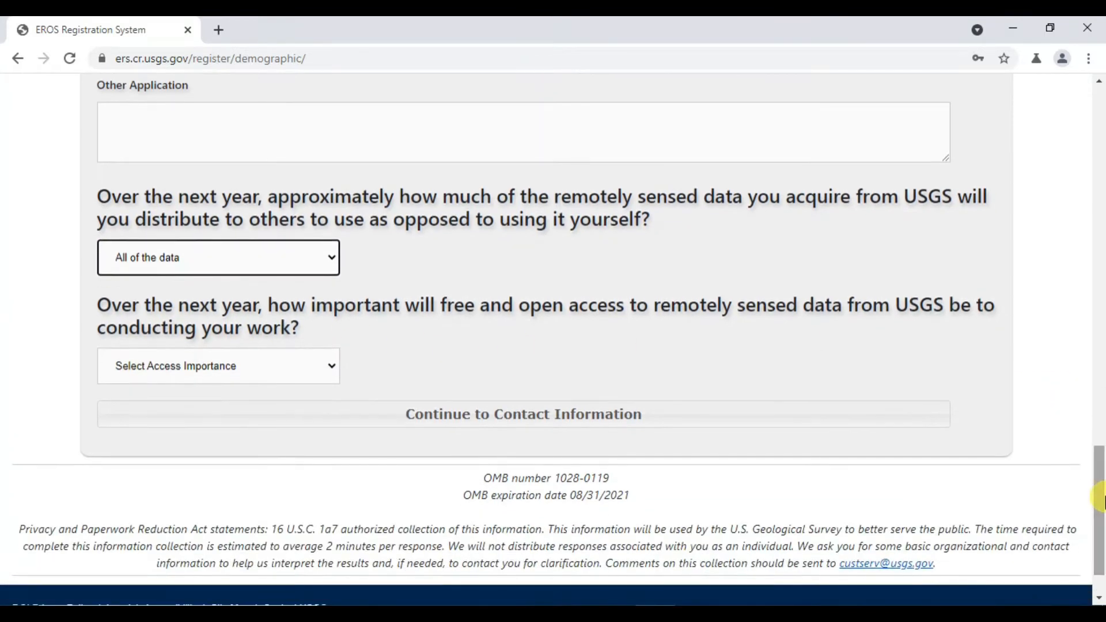
click(263, 369)
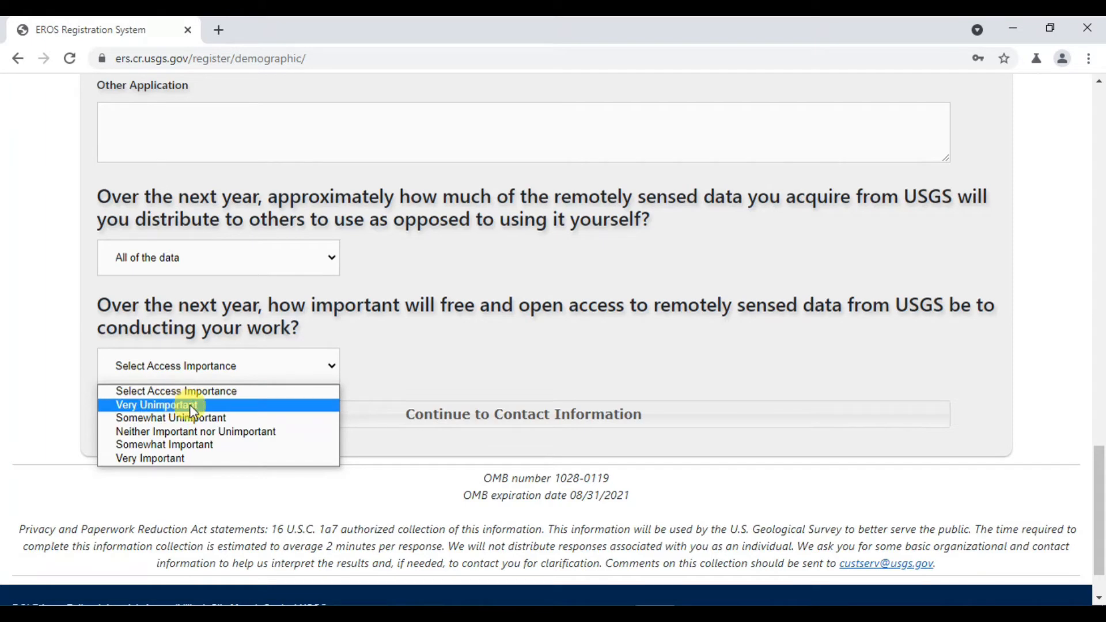
click(174, 457)
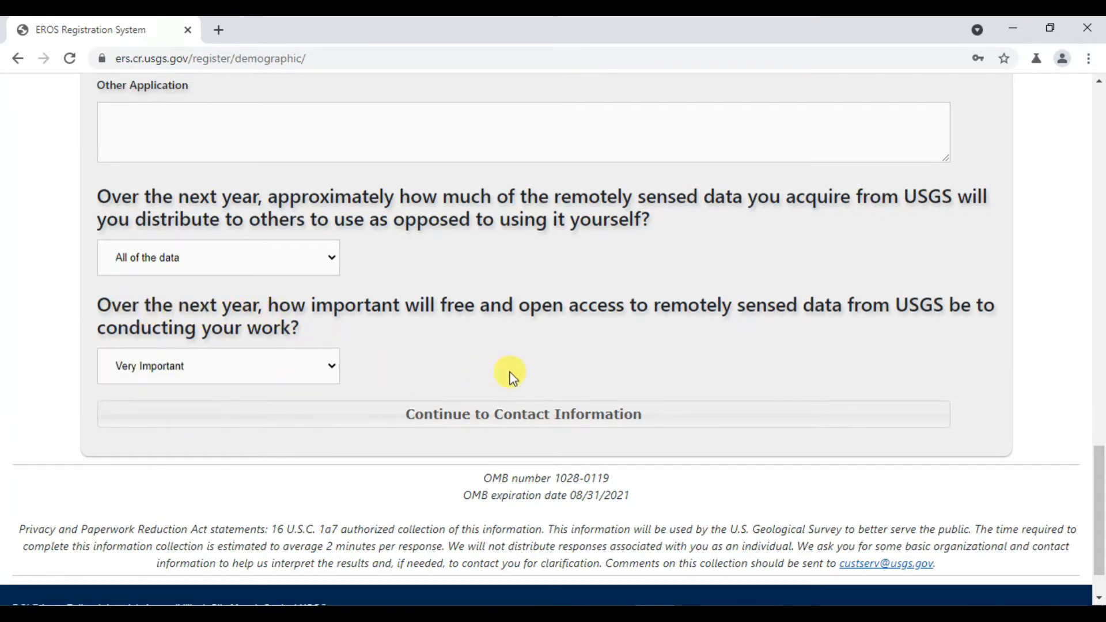
click(532, 411)
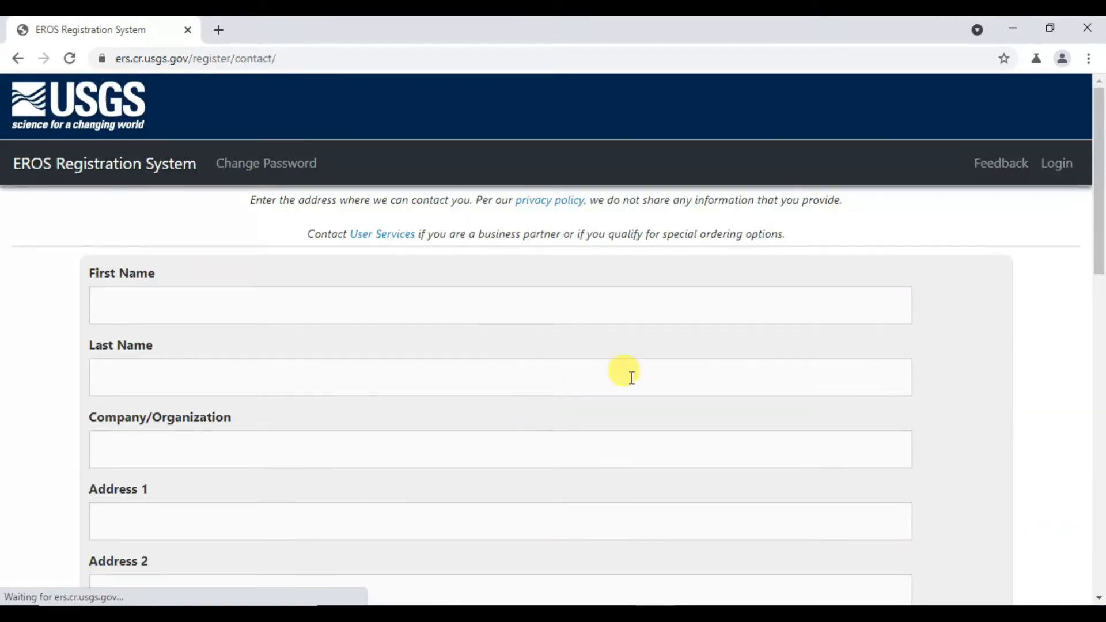
Fill in the contact's name, address, e-mail and telephone number, and save the contact information
drag(1099, 166, 1101, 104)
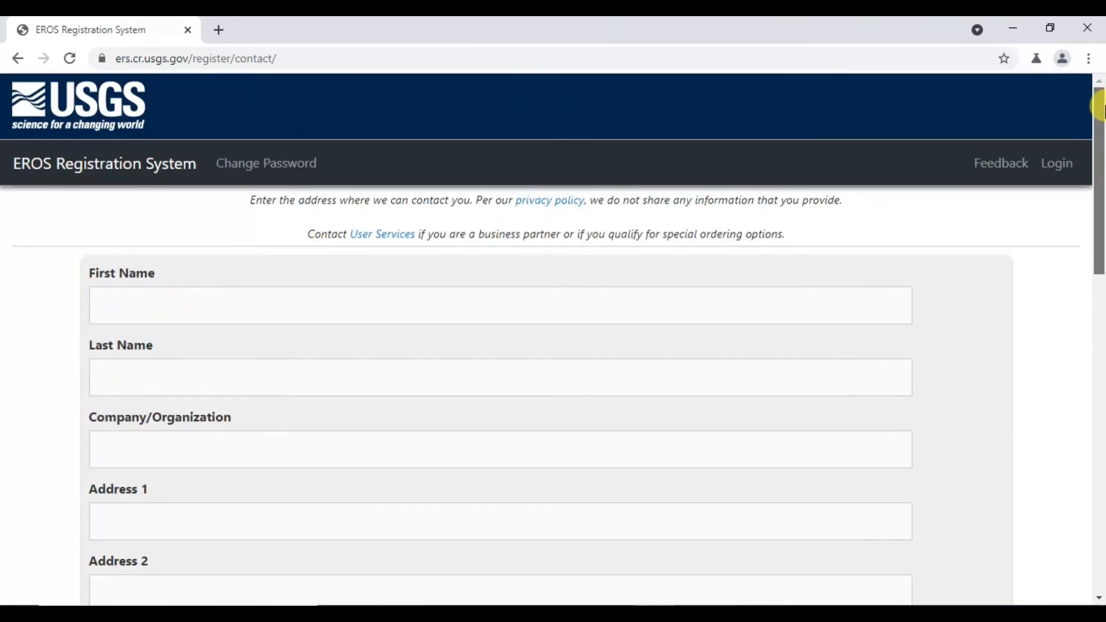
mouse_move(1099, 168)
mouse_down()
mouse_move(1100, 501)
mouse_move(1101, 184)
mouse_up()
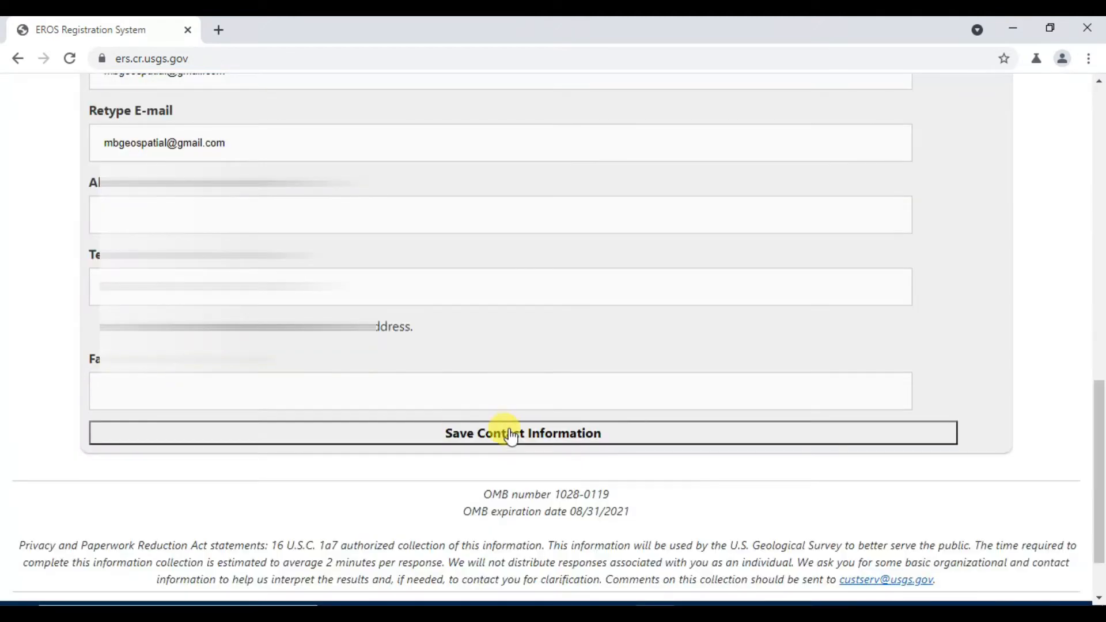
click(502, 432)
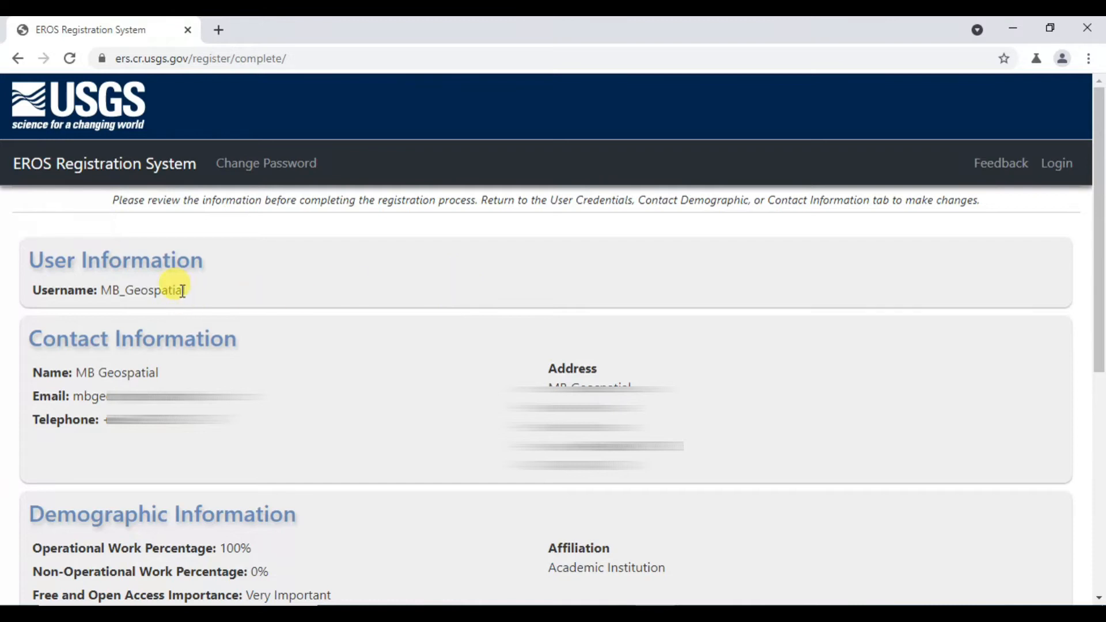
Review the user, contact and demographic summary and submit the registration
drag(1098, 311, 1101, 513)
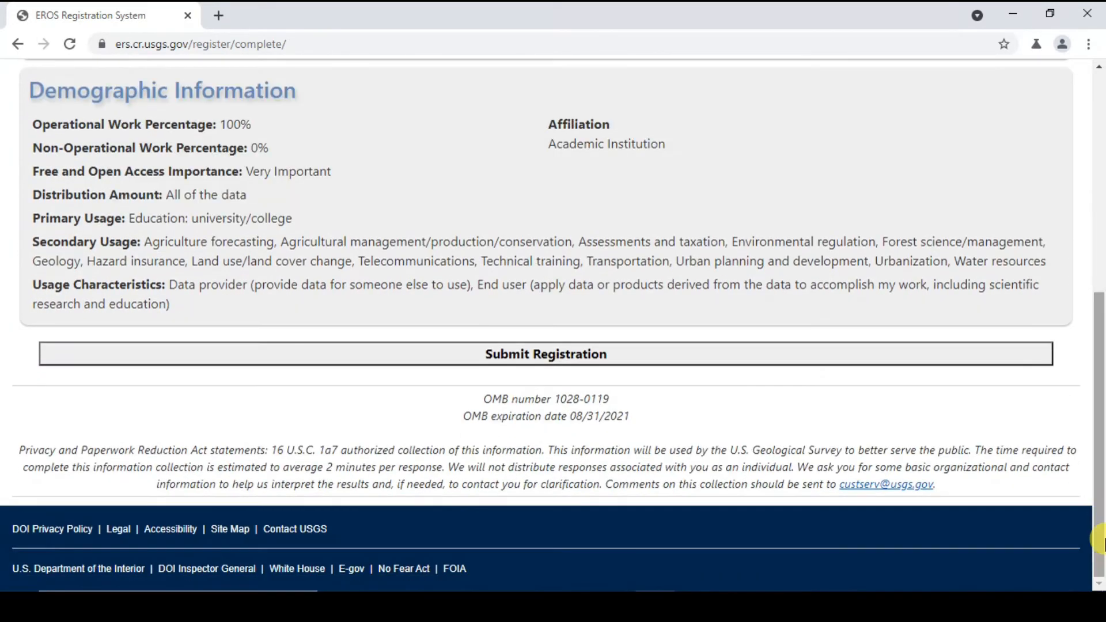
click(542, 360)
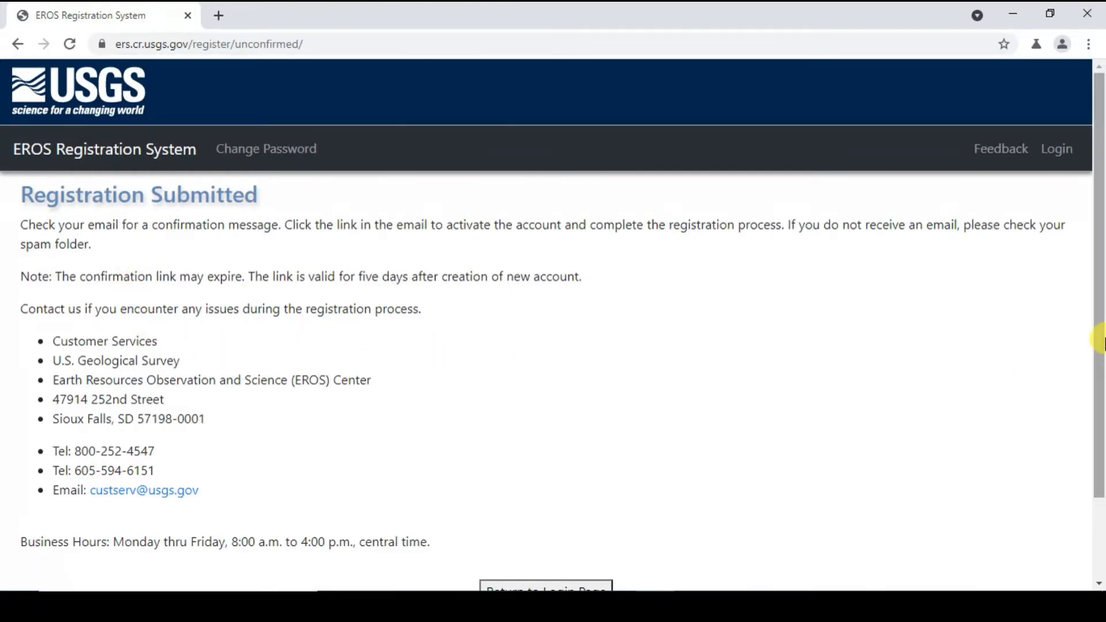
Return to the login page and try to sign in with the prefilled username and password
drag(1100, 285, 1099, 396)
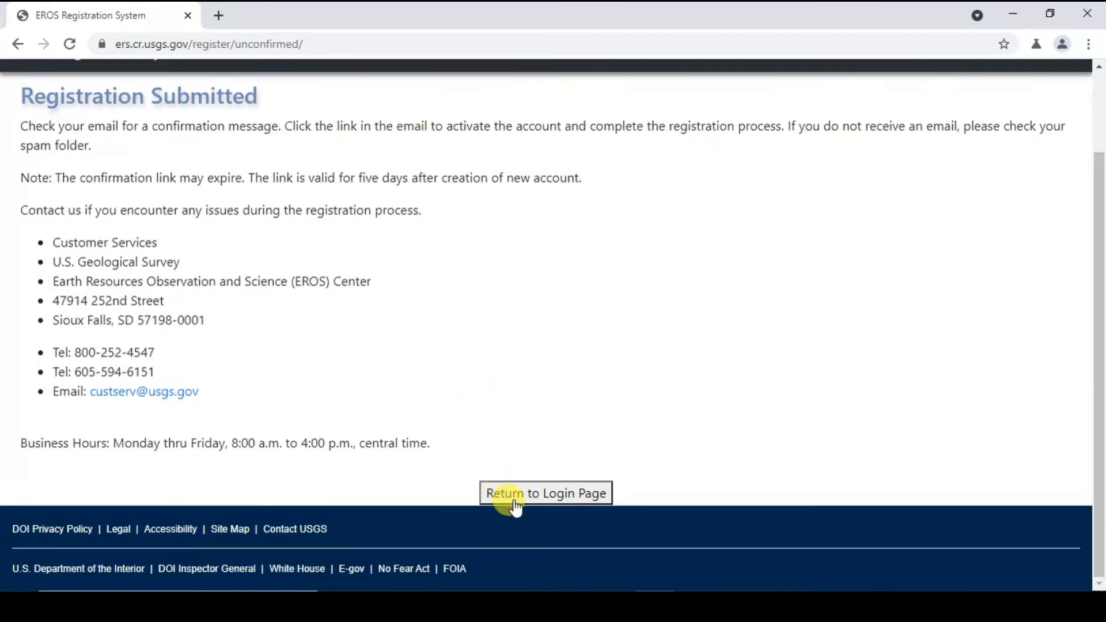
click(516, 505)
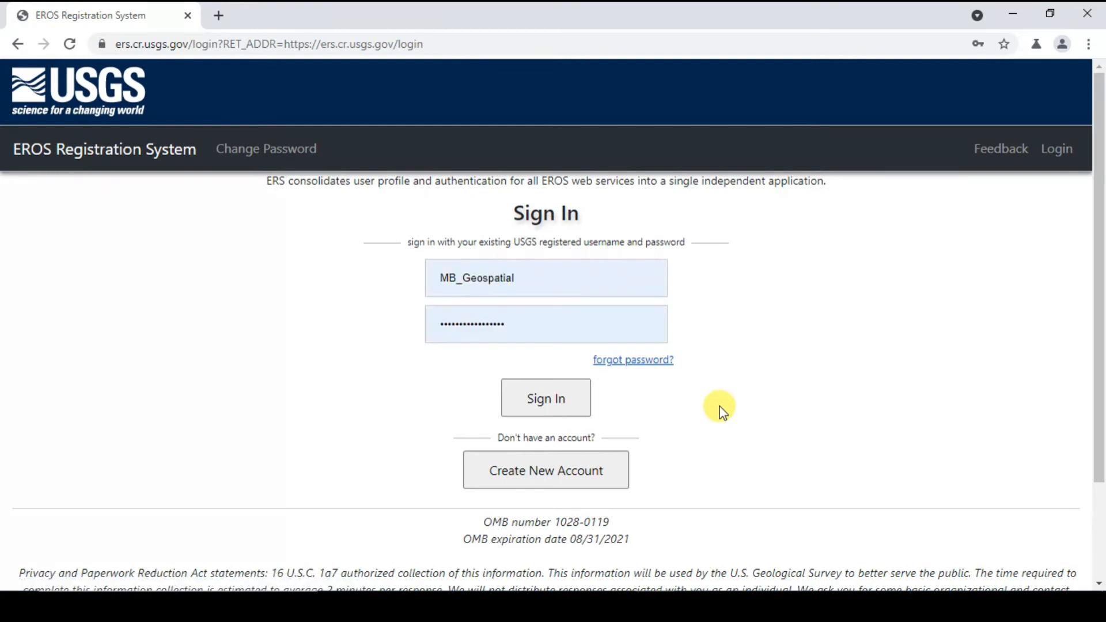
click(547, 401)
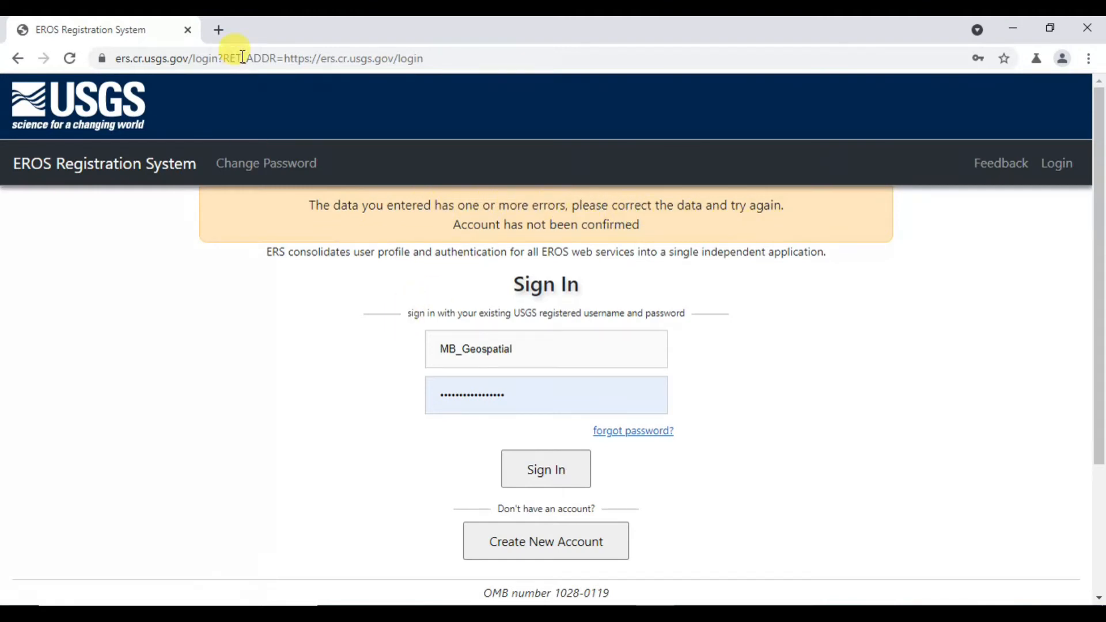
Search the web for Email in a new browser tab and open Gmail from the results
click(220, 30)
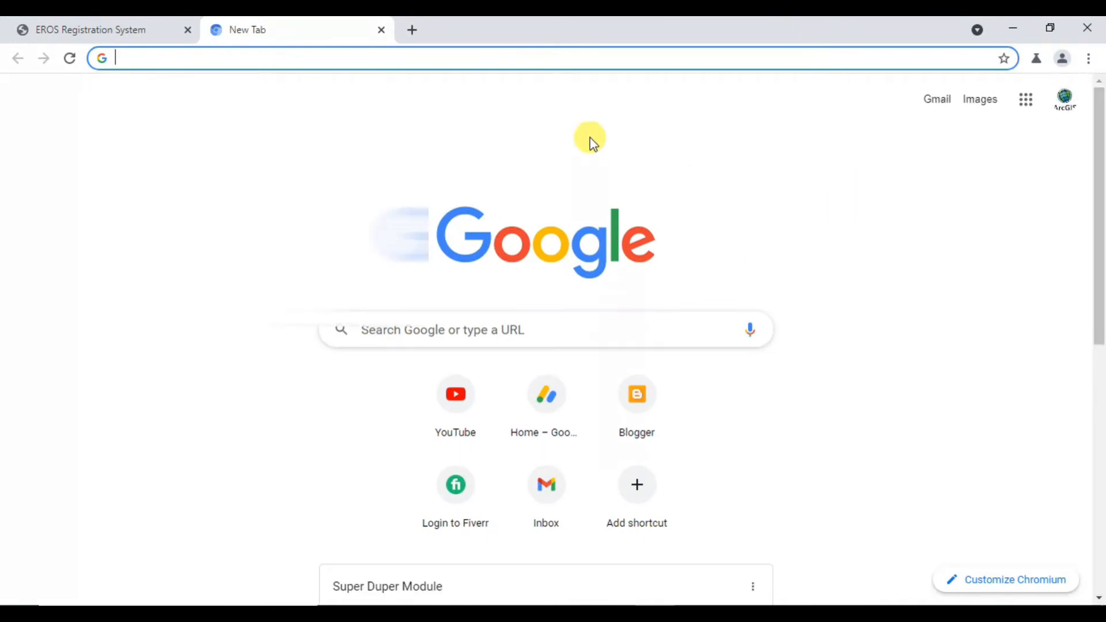
text(Email)
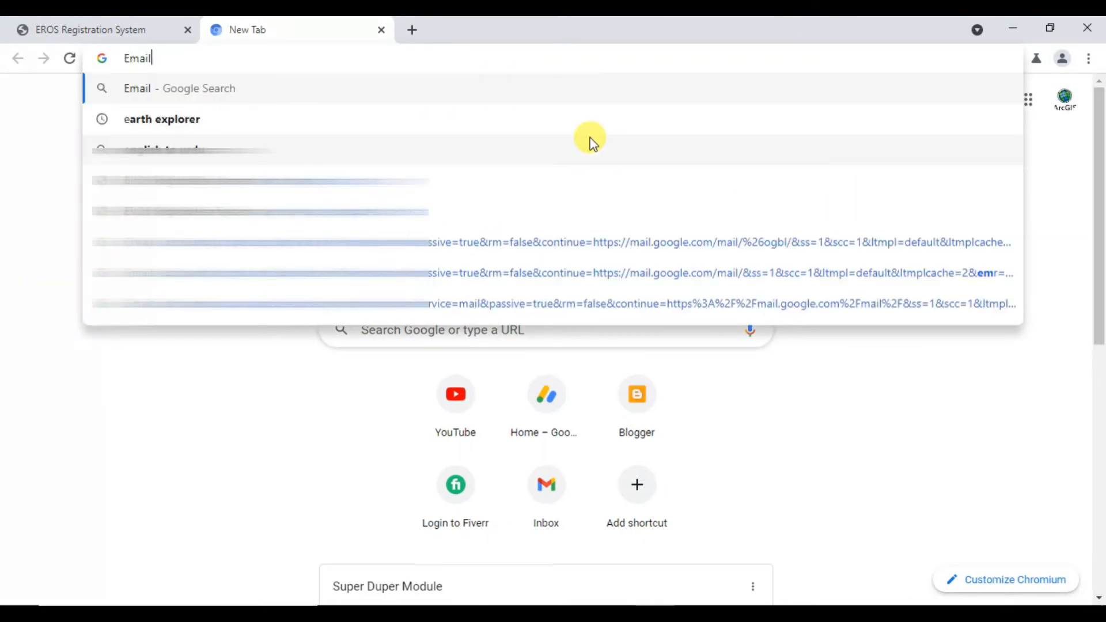
key(Return)
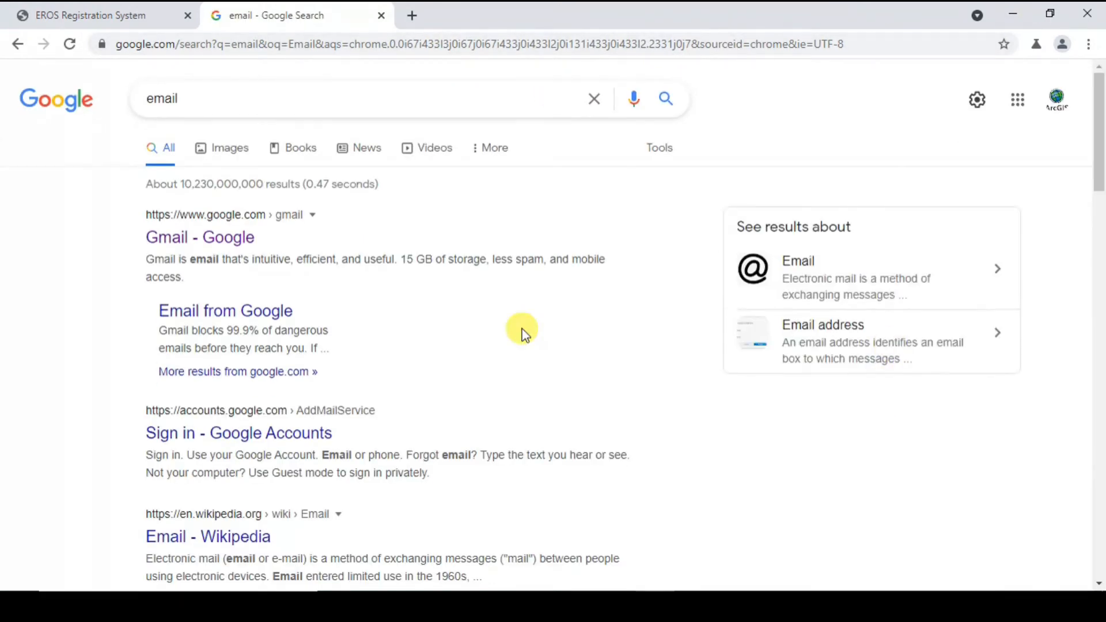
click(180, 237)
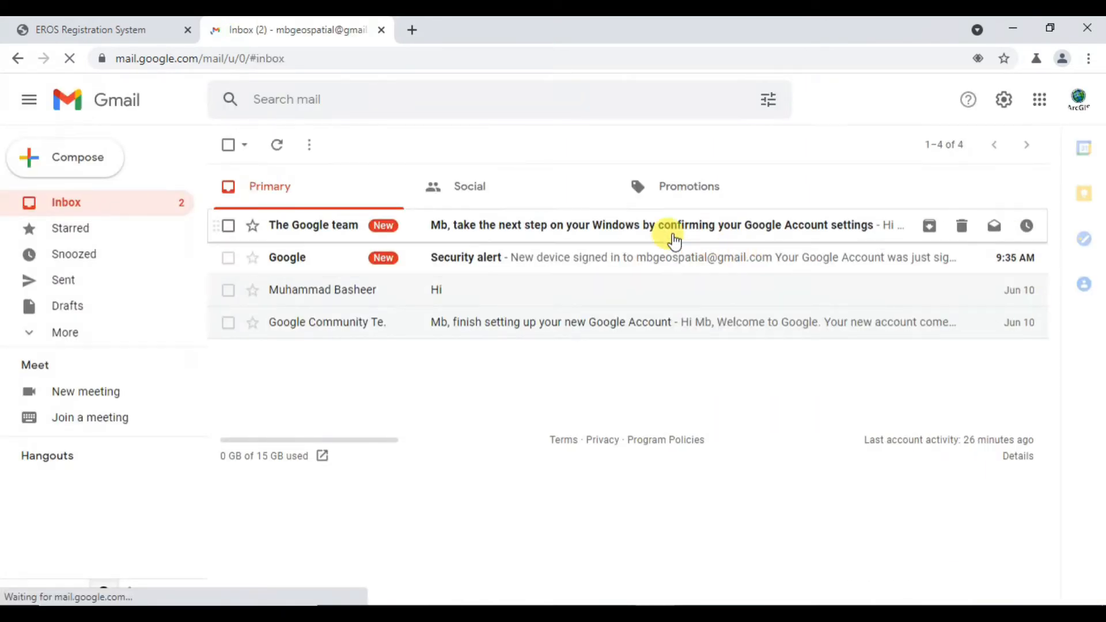
Look through the inbox messages and the Primary, Social and Promotions categories for the USGS registration e-mail
click(472, 242)
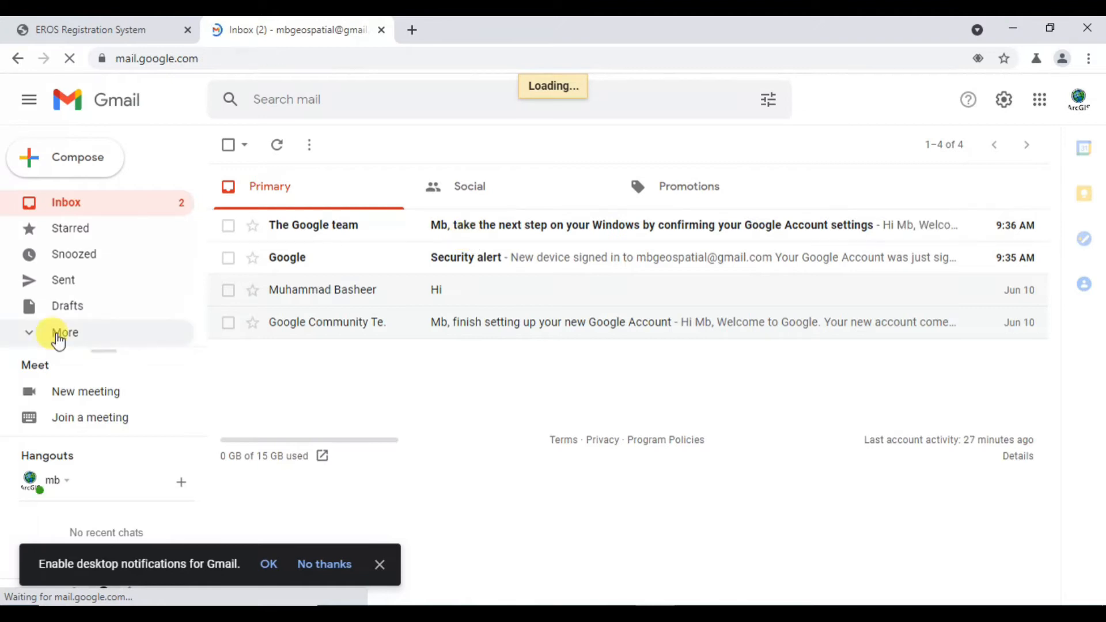
click(58, 332)
drag(205, 227, 202, 170)
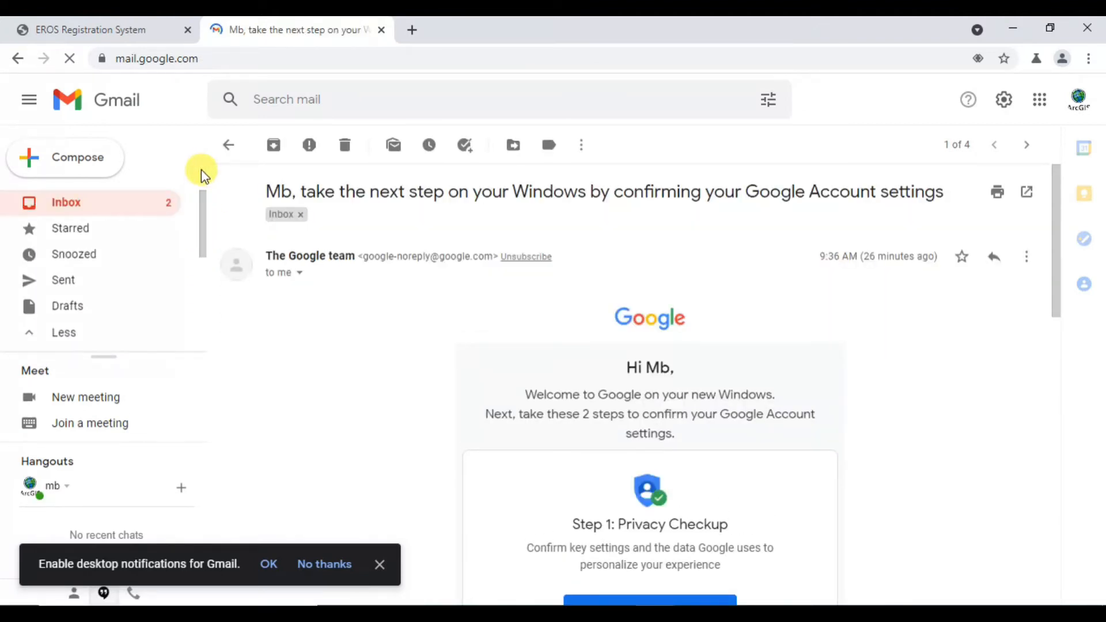
click(76, 205)
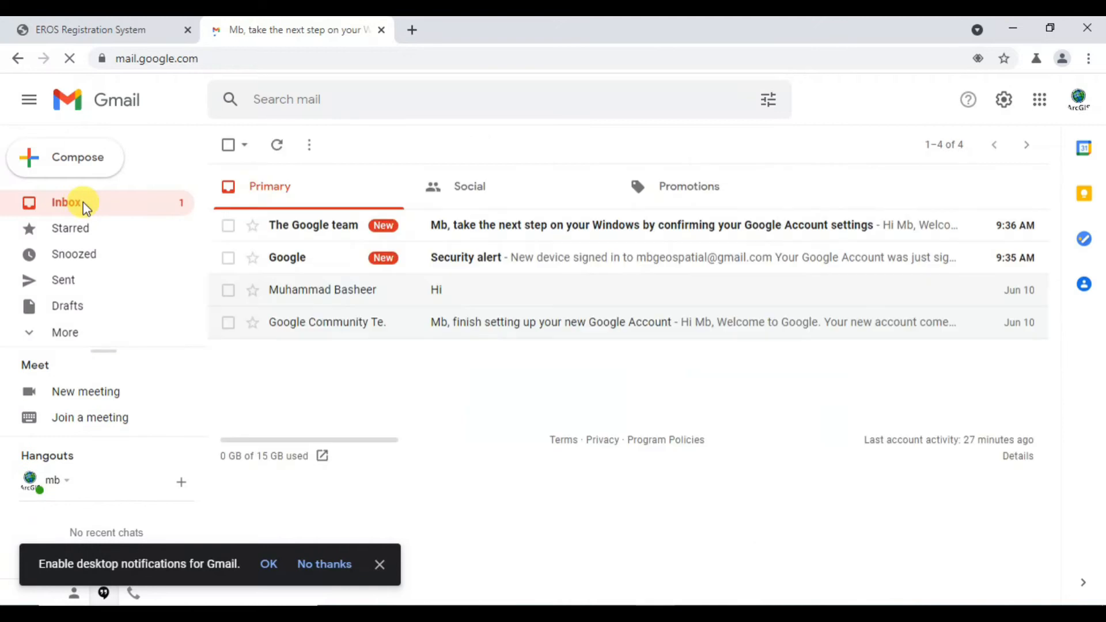
click(454, 193)
click(690, 189)
click(254, 188)
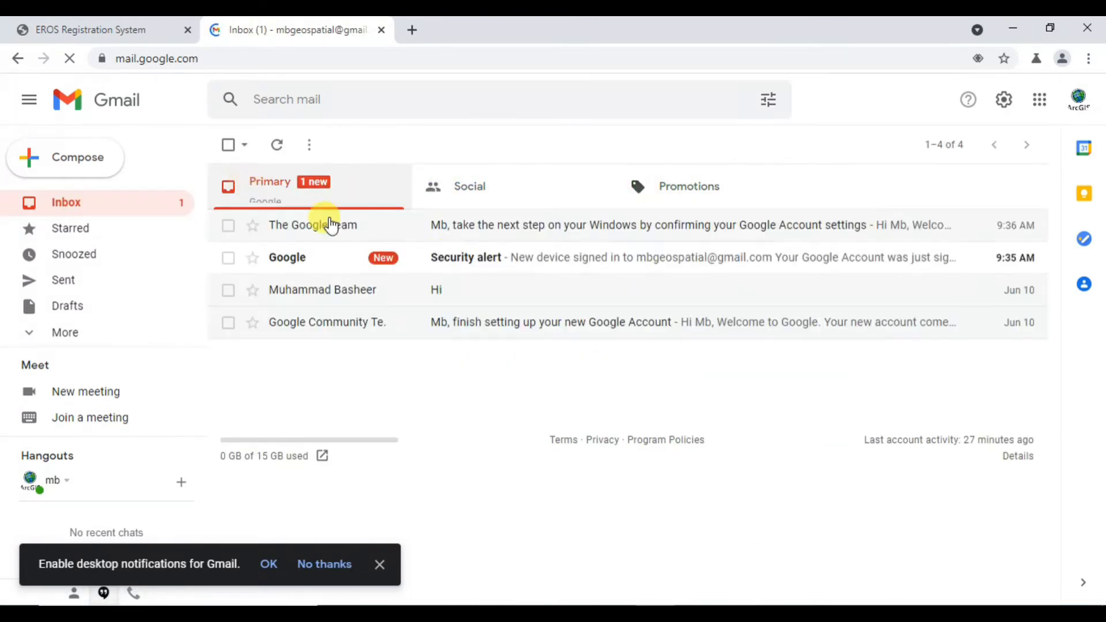
click(499, 259)
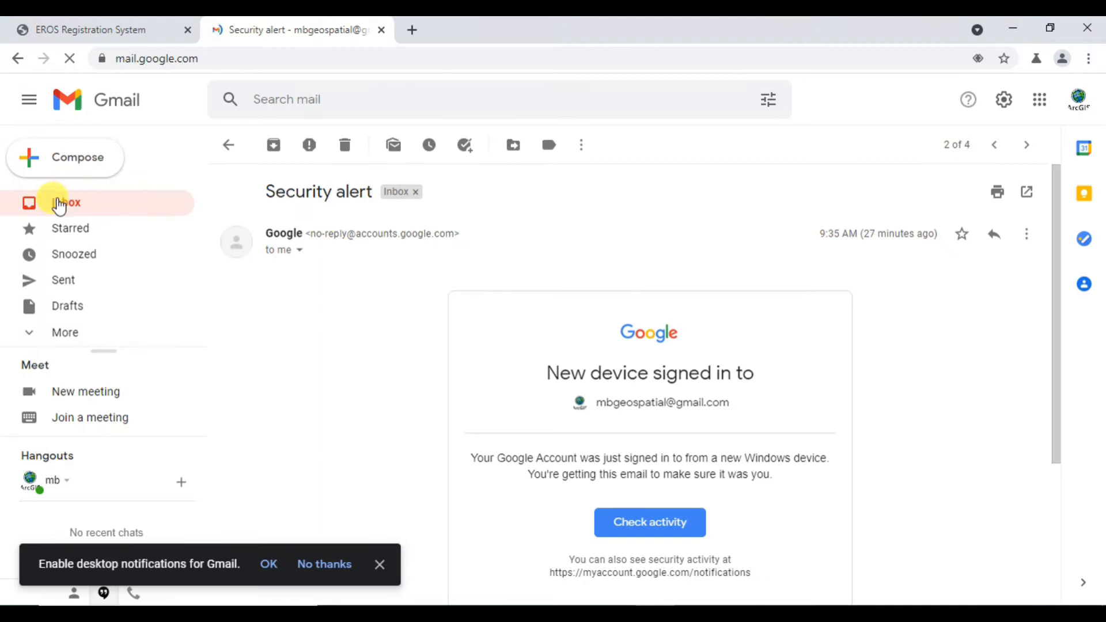
click(60, 205)
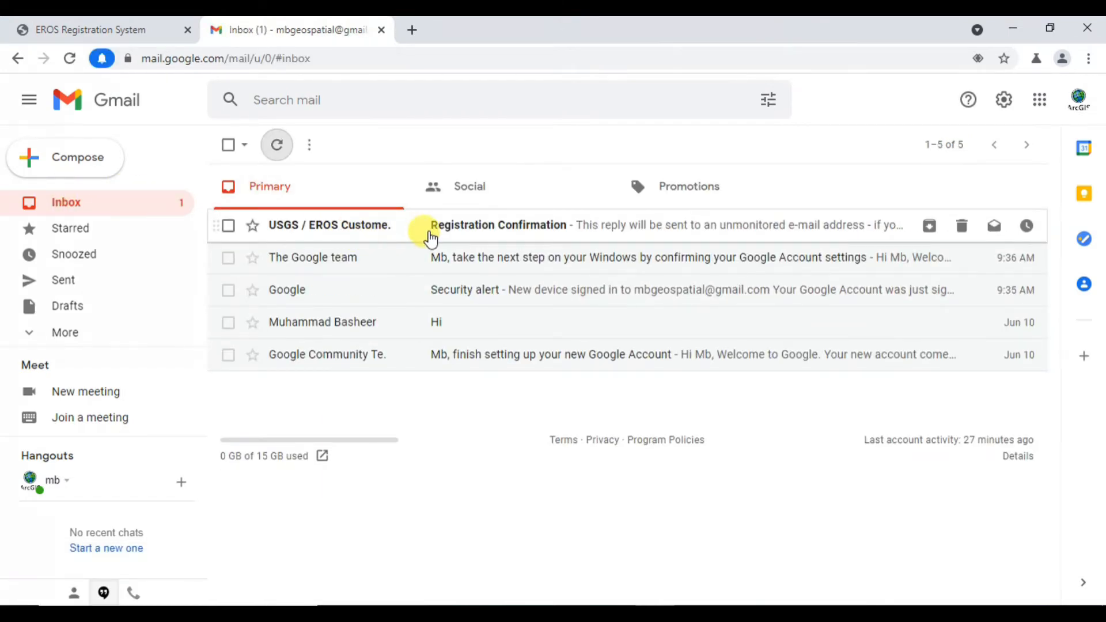
Open the Registration Confirmation e-mail from USGS / EROS Customer Services, read its instruction and follow the account activation link
click(431, 236)
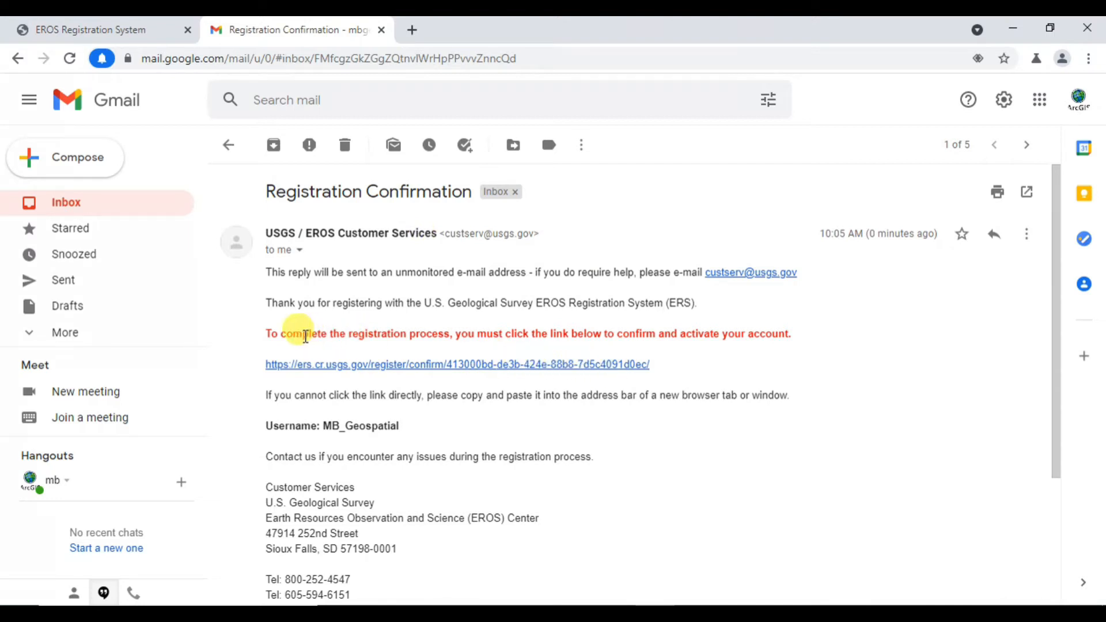
drag(271, 333, 783, 351)
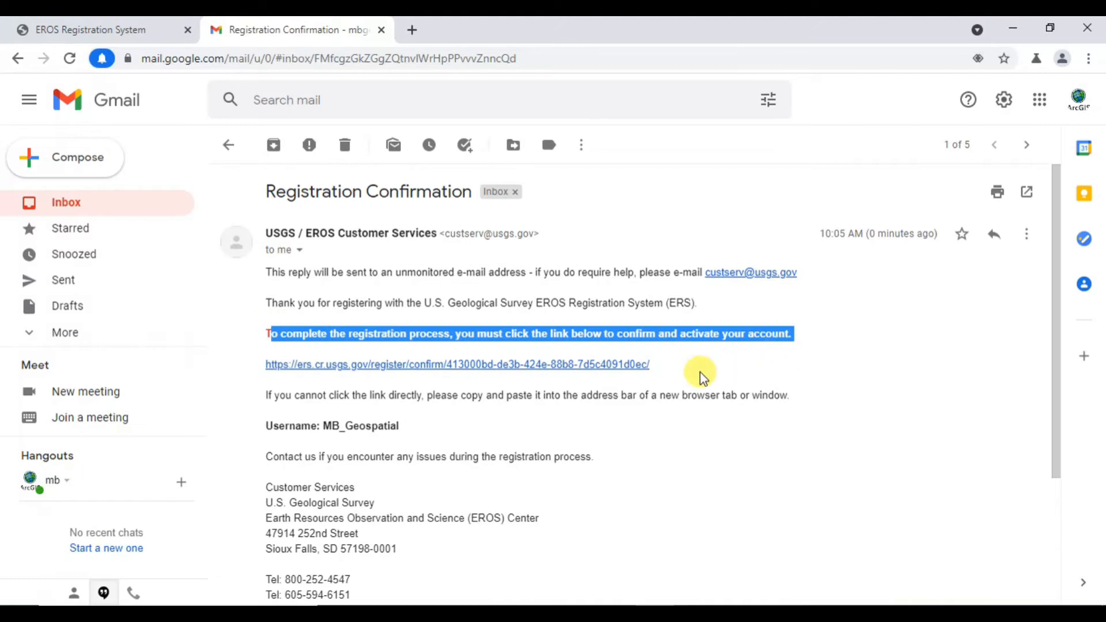
click(575, 369)
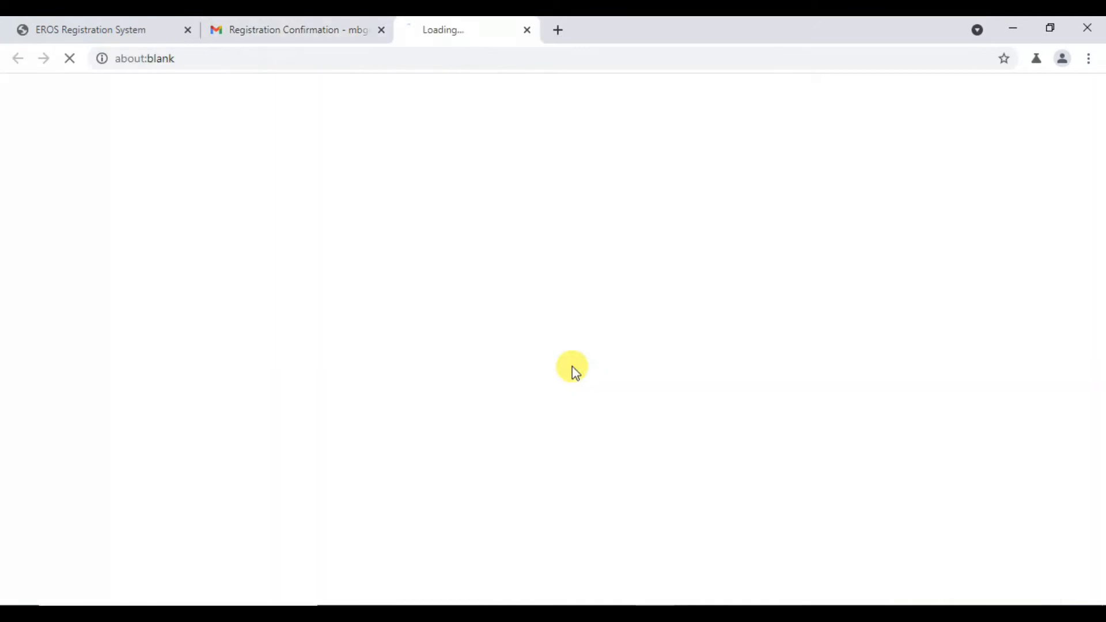
Return to the Registration Confirmation e-mail and check which username it gives for the account
click(309, 18)
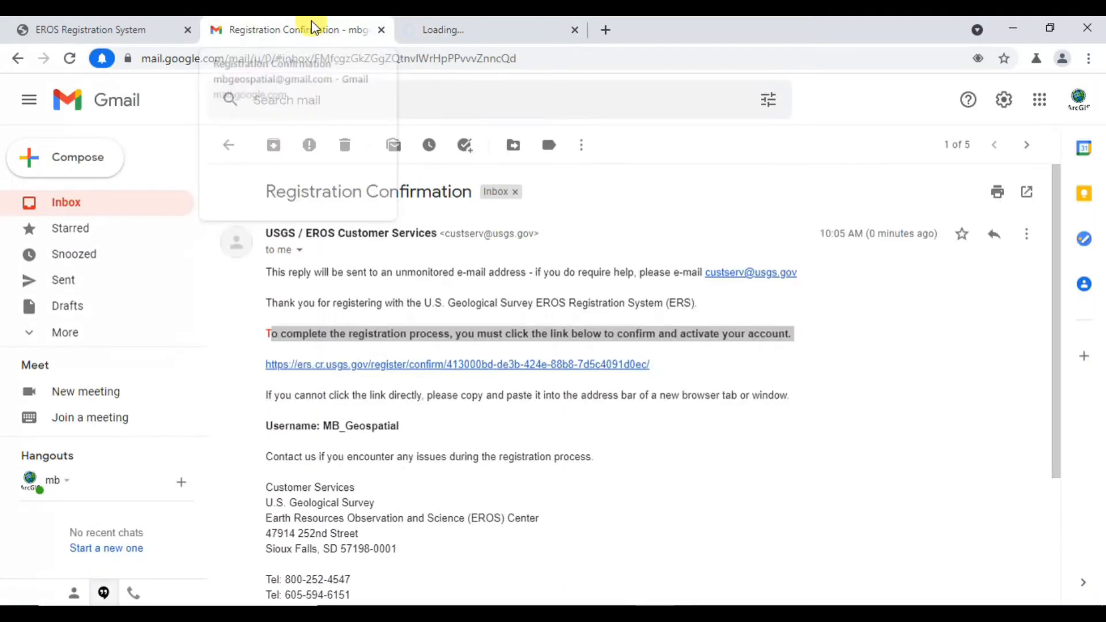
click(372, 406)
scroll(467, 422, down, 3)
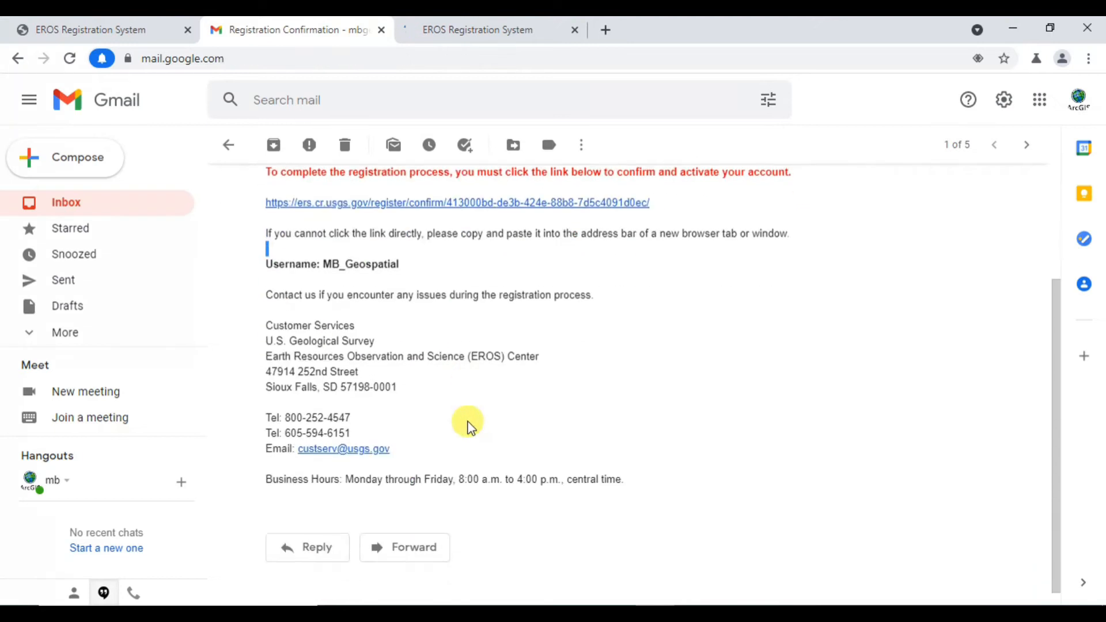
scroll(467, 422, up, 3)
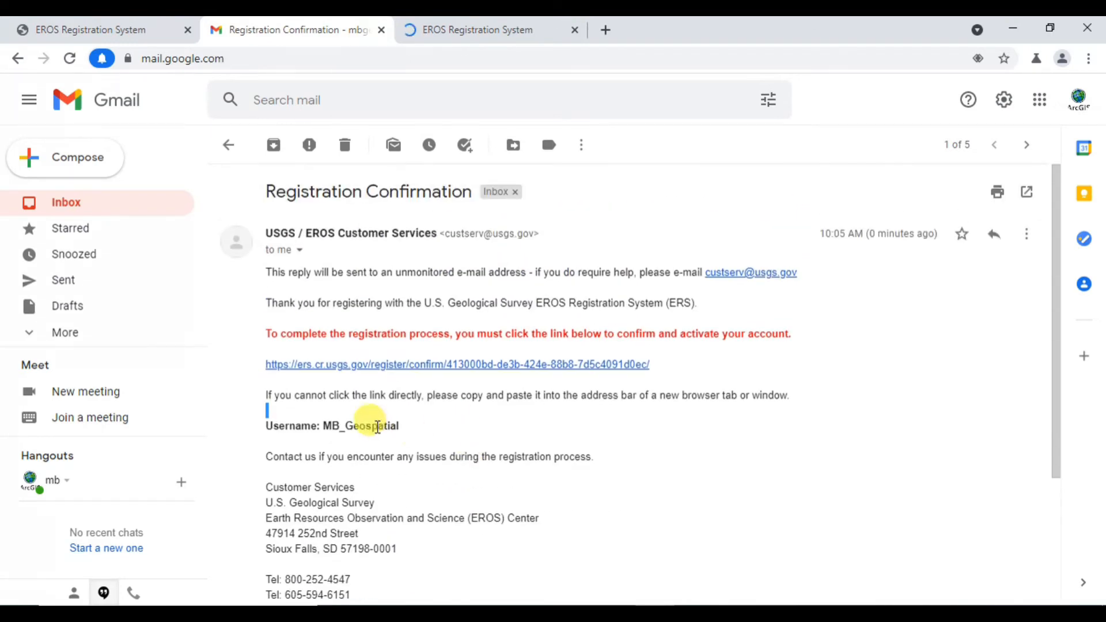
Confirm the new account on the registration page with the registered username and sign in with the prefilled credentials
click(415, 26)
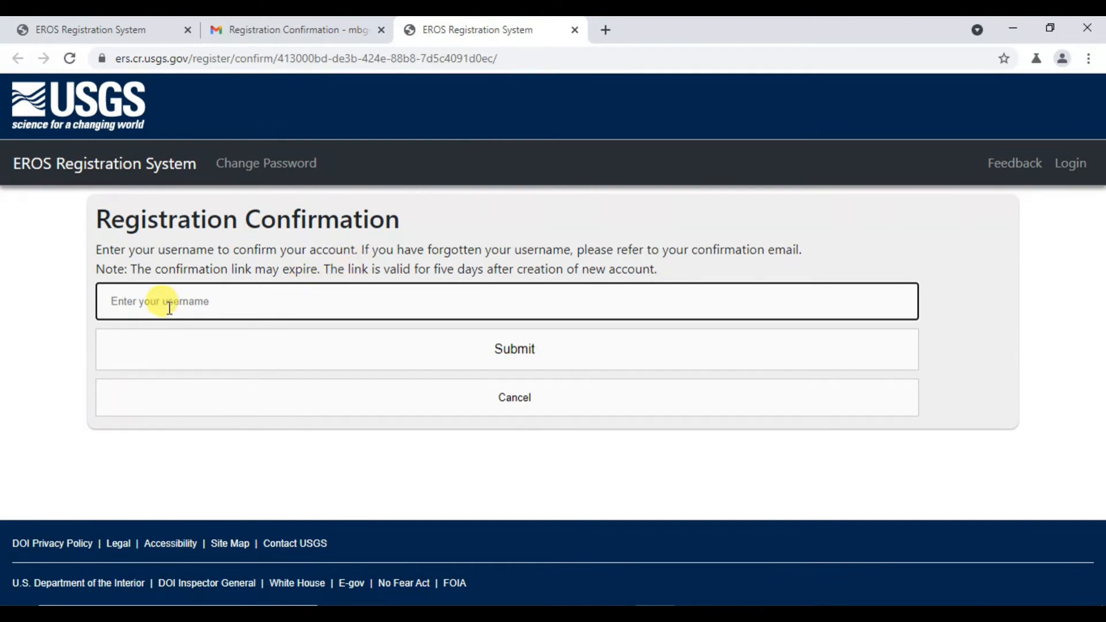
text(Mb)
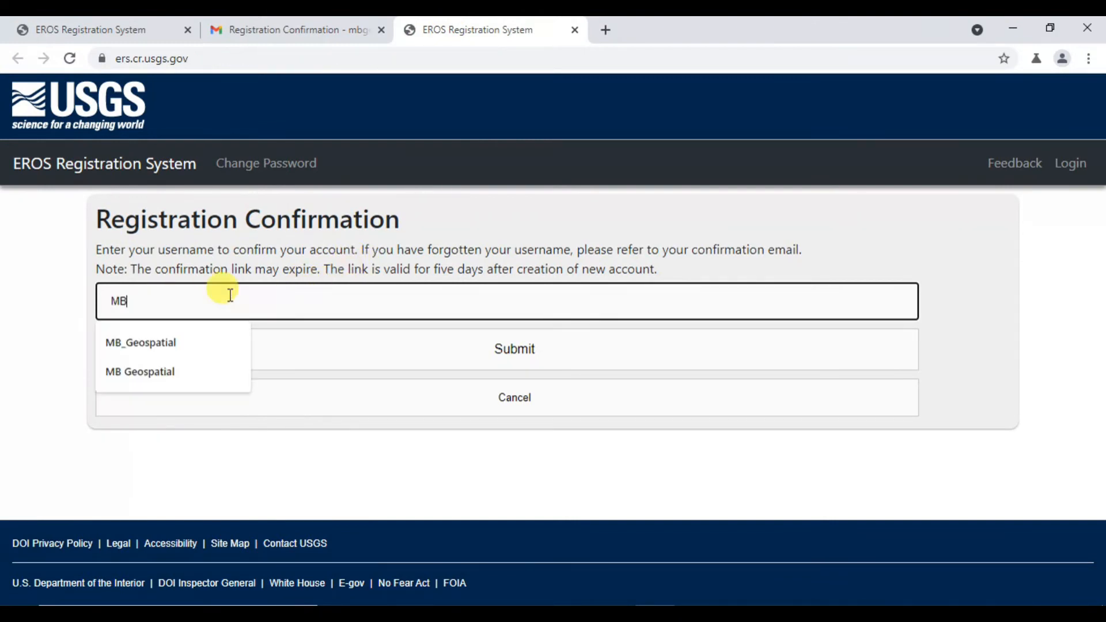
click(148, 345)
click(542, 354)
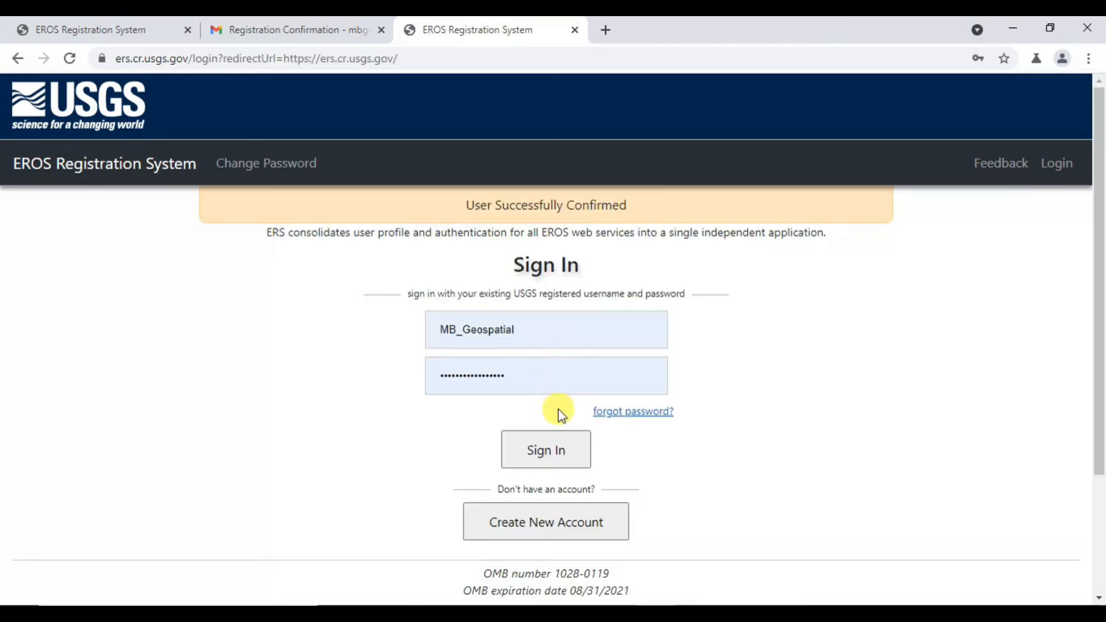
click(554, 441)
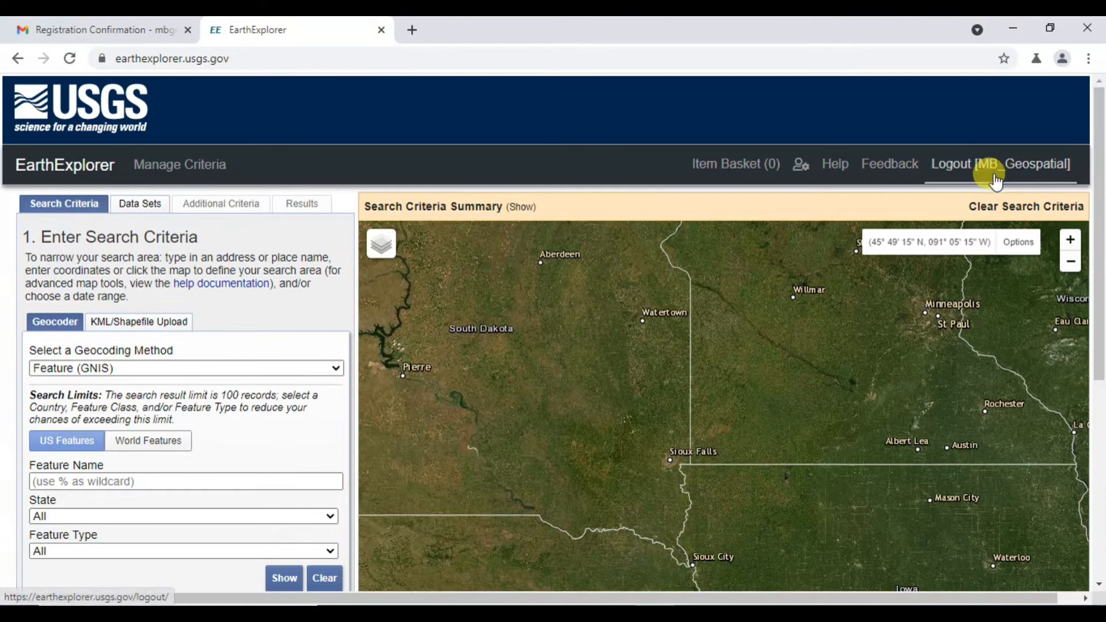
Look over the EarthExplorer map, the Data Sets section and the Search Criteria section
mouse_move(1100, 243)
mouse_down()
mouse_move(1101, 452)
mouse_move(1101, 239)
mouse_up()
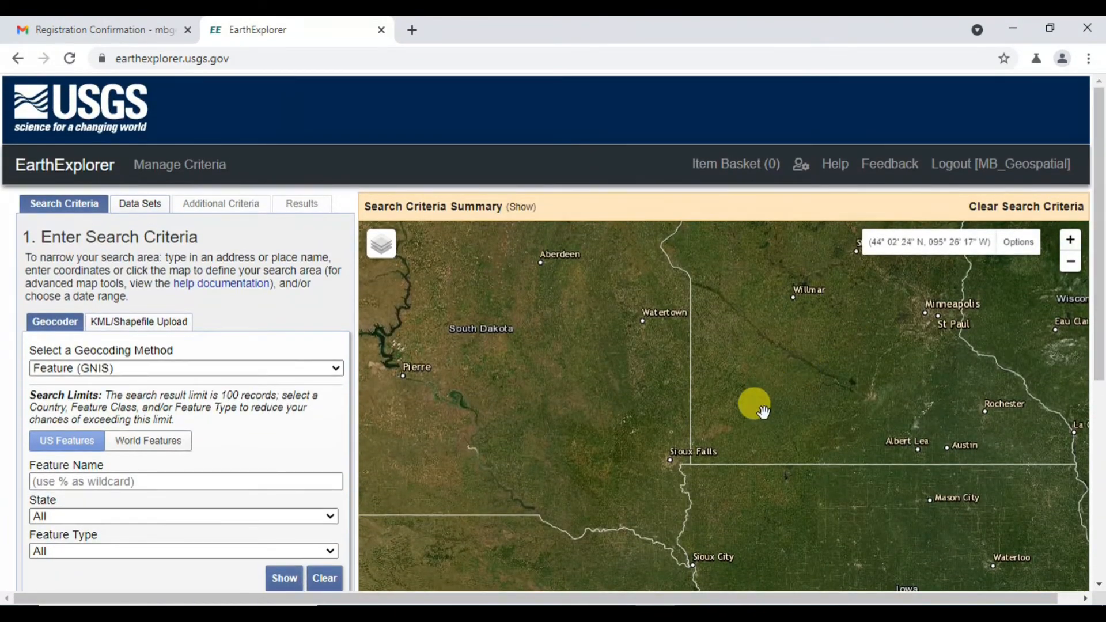
drag(763, 410, 704, 347)
drag(794, 390, 749, 346)
drag(611, 385, 758, 399)
click(132, 206)
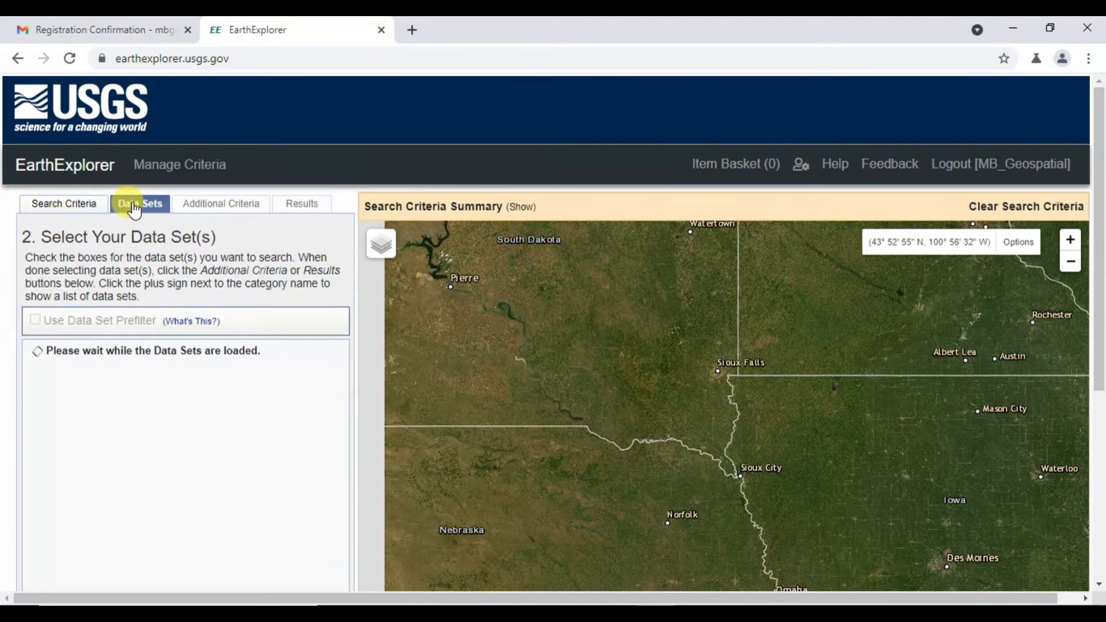
click(61, 206)
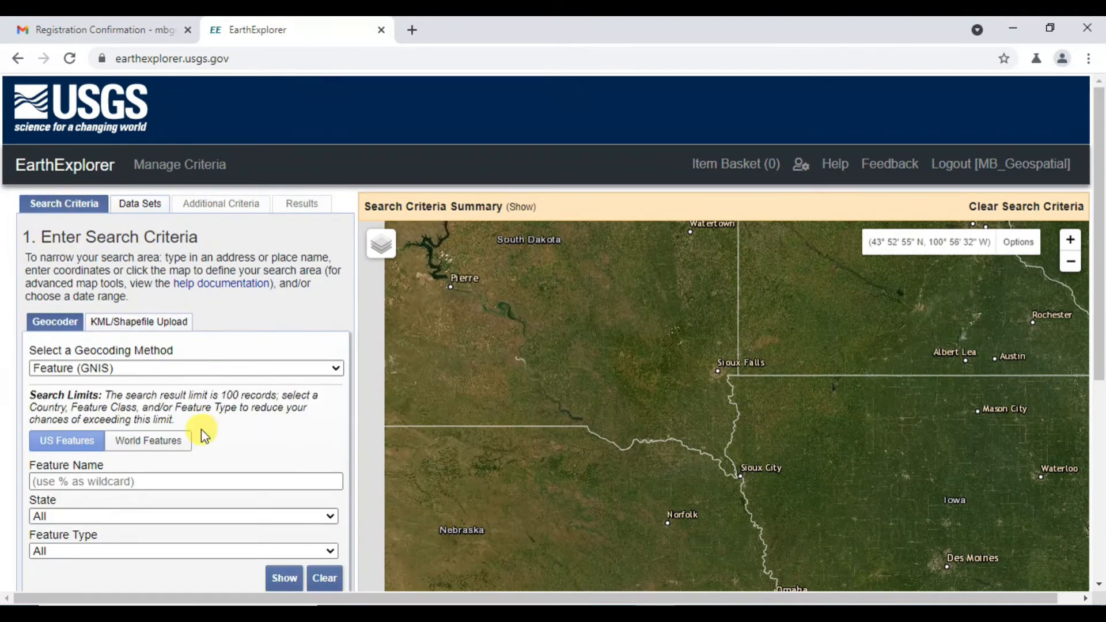
Switch the geocoder's feature search to World Features and check its geocoding methods and country list
scroll(82, 360, down, 3)
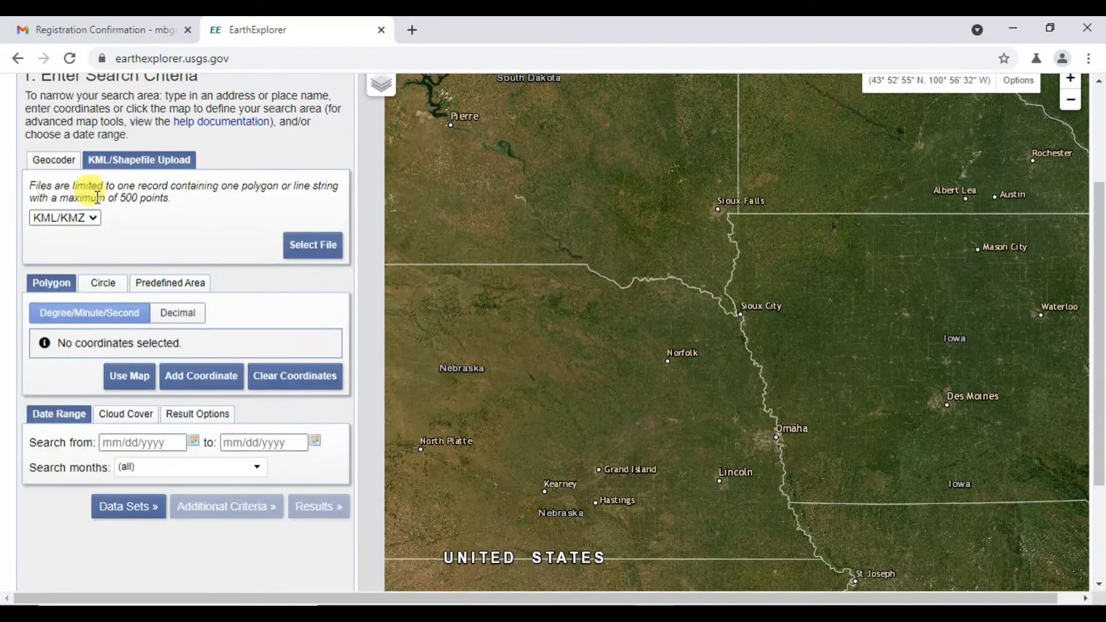
click(55, 159)
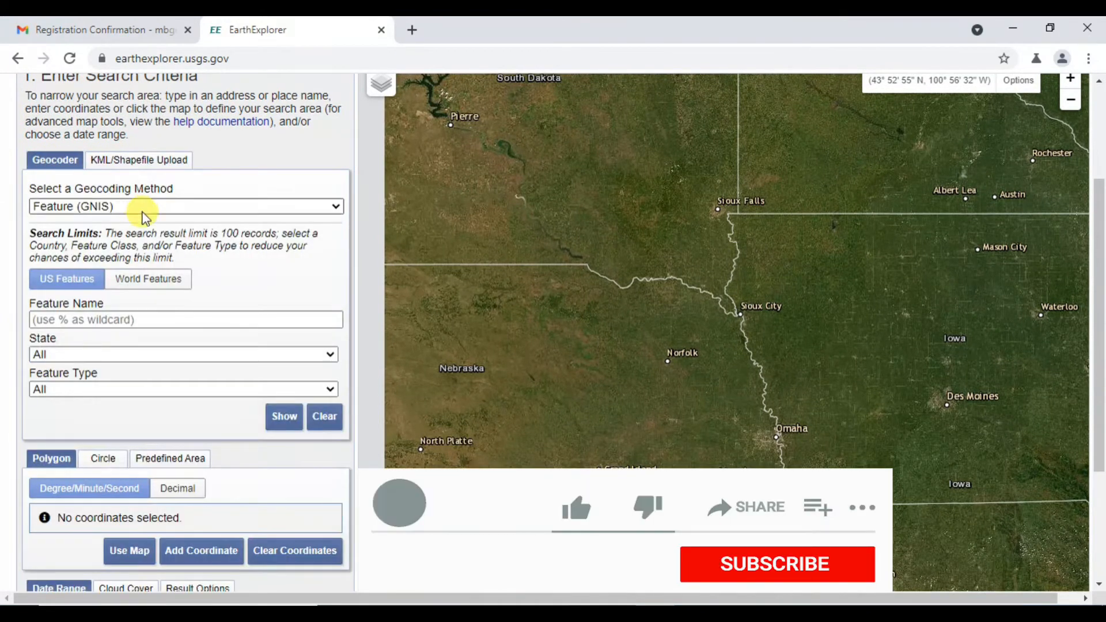
click(99, 207)
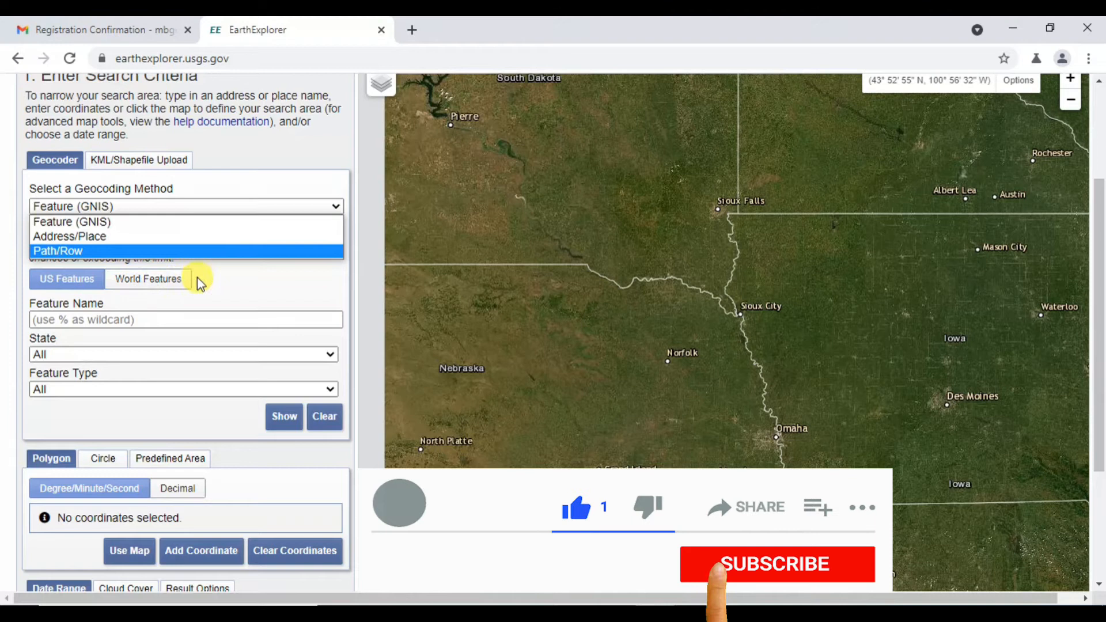
click(174, 287)
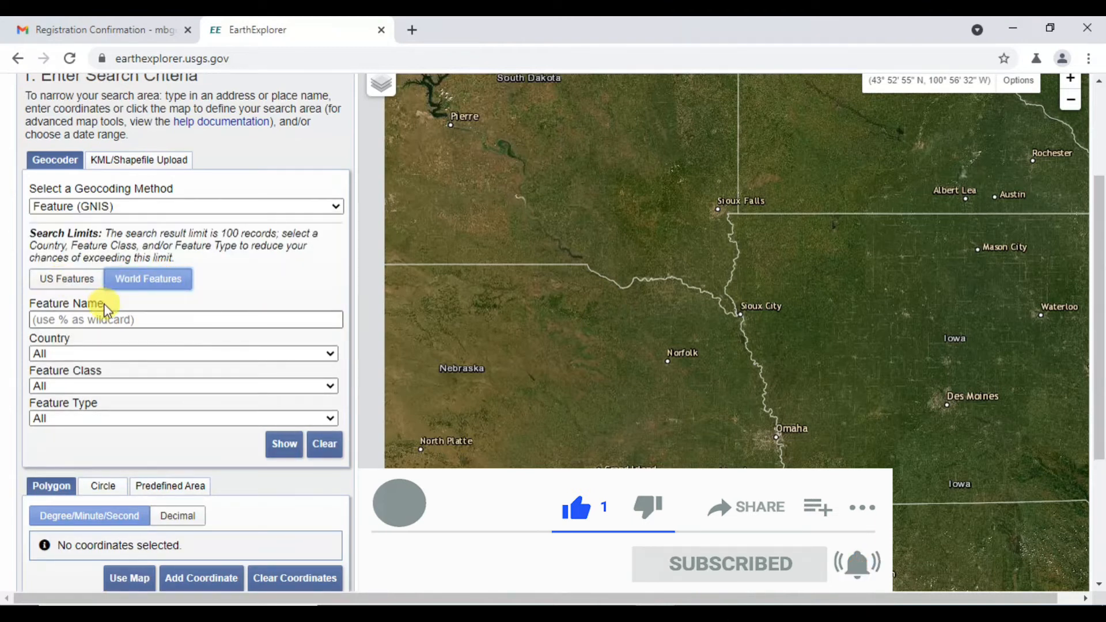
click(95, 322)
click(74, 354)
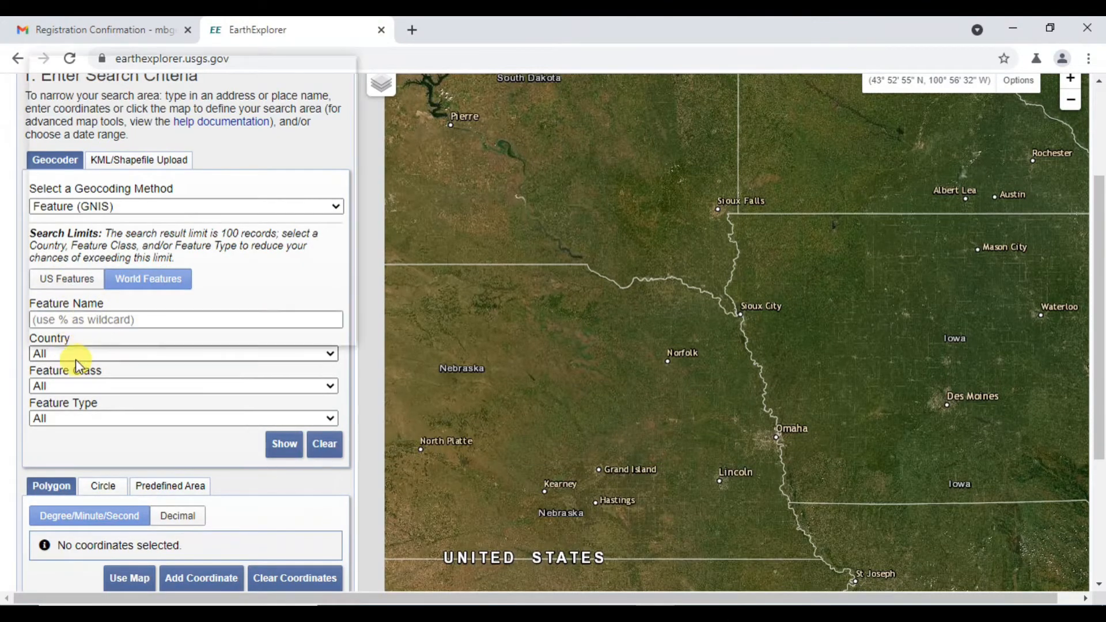
click(74, 355)
scroll(84, 318, up, 3)
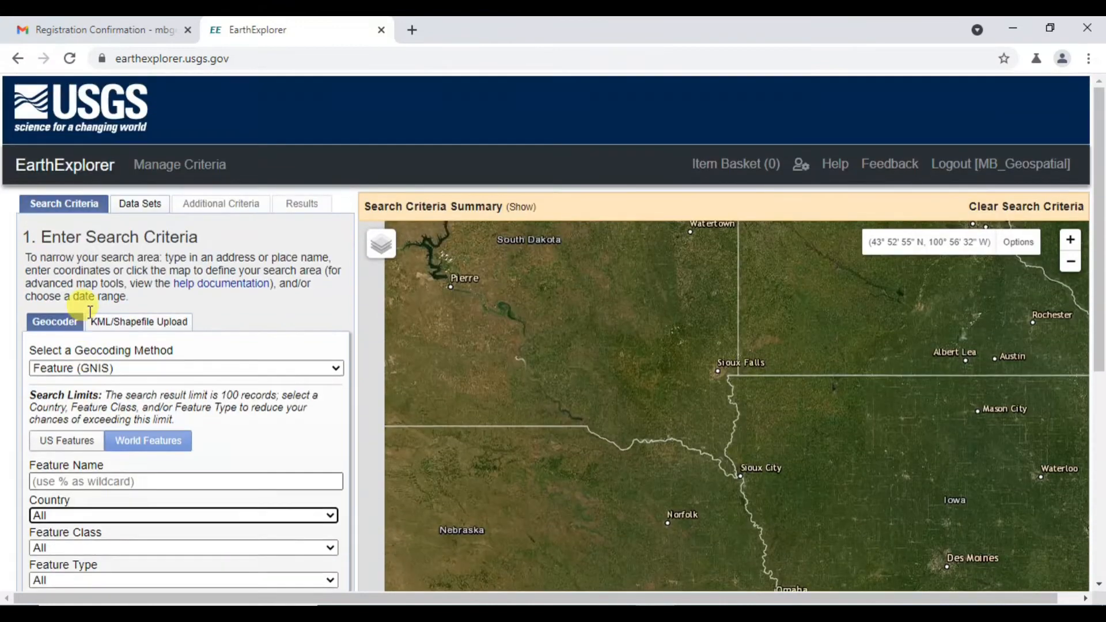
Set the geocoding method in the search criteria to Address/Place
click(141, 203)
click(73, 211)
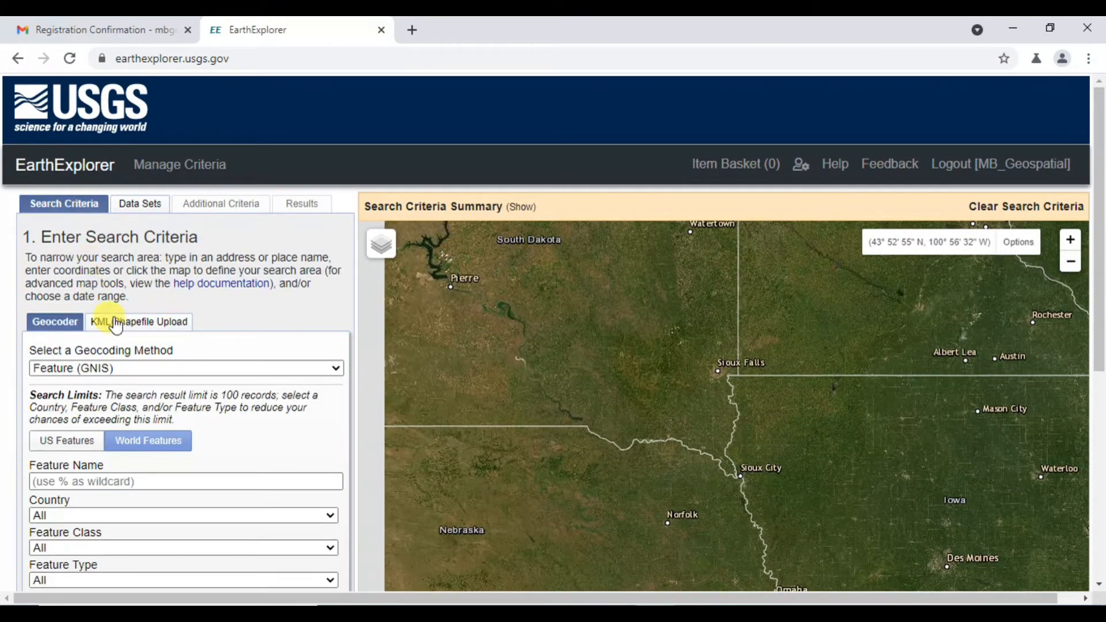
click(104, 368)
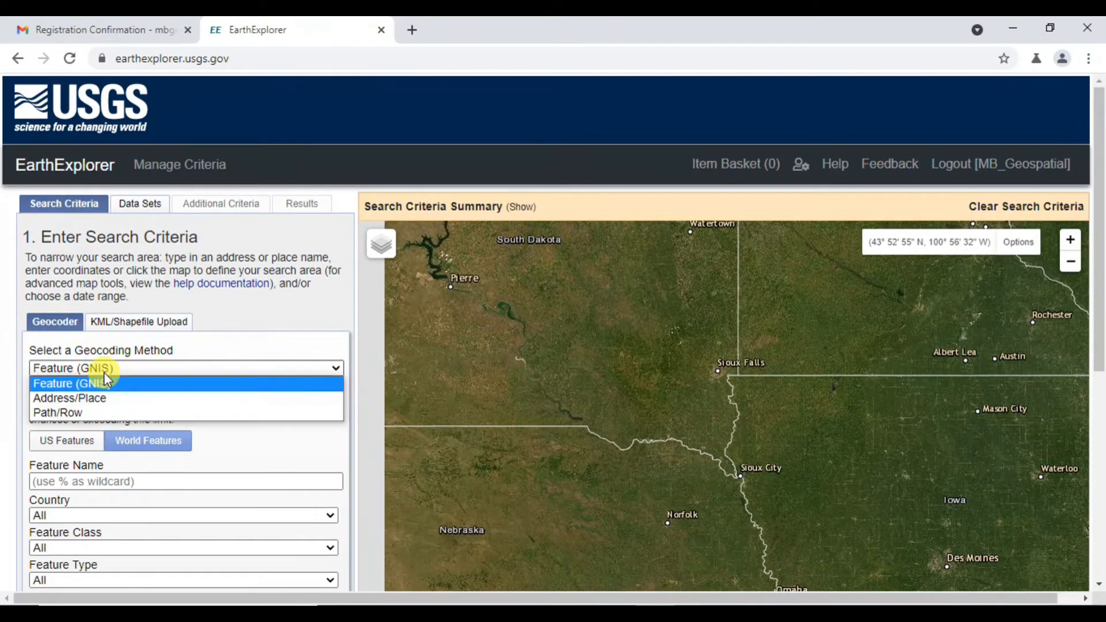
click(77, 398)
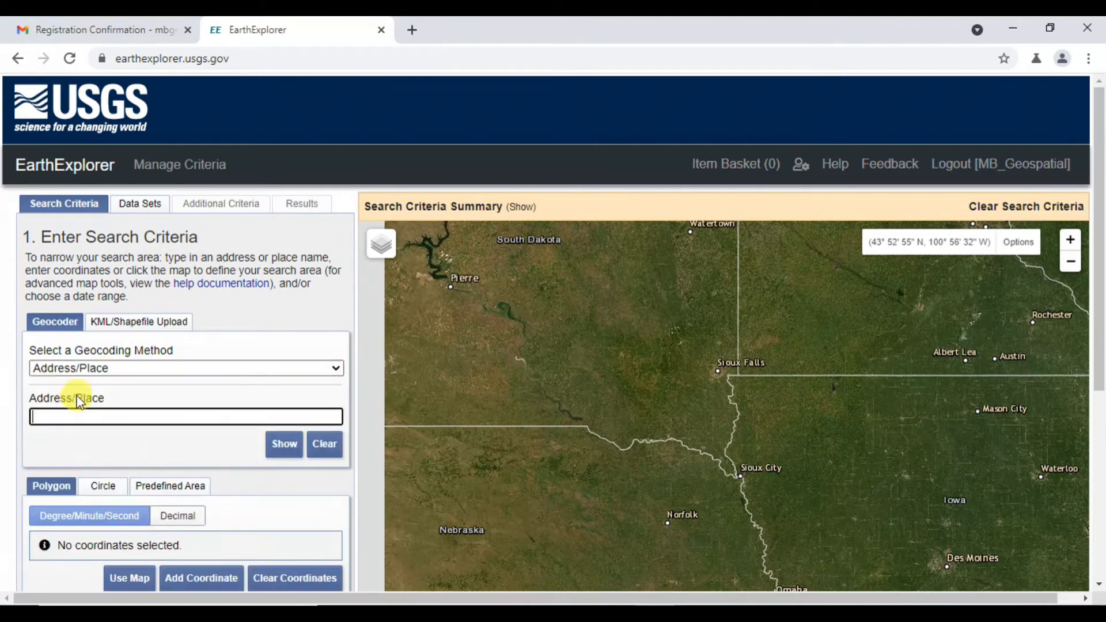
click(103, 369)
click(32, 401)
double_click(51, 398)
scroll(142, 459, down, 4)
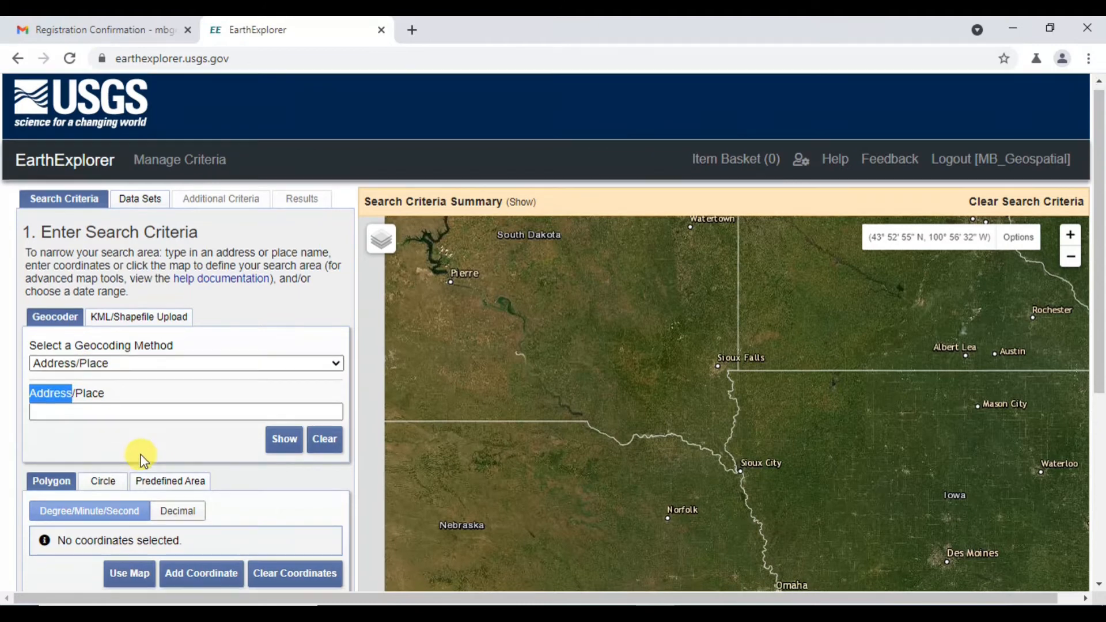
scroll(107, 307, up, 4)
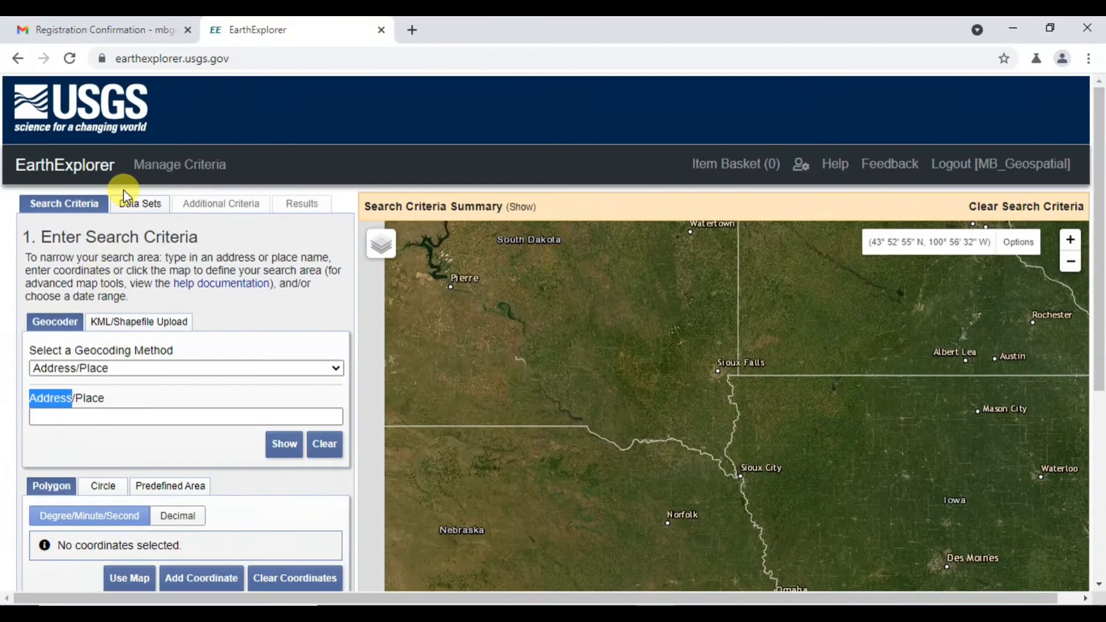
Open the Data Sets section and look through the list of data set categories
click(141, 205)
scroll(121, 362, down, 1)
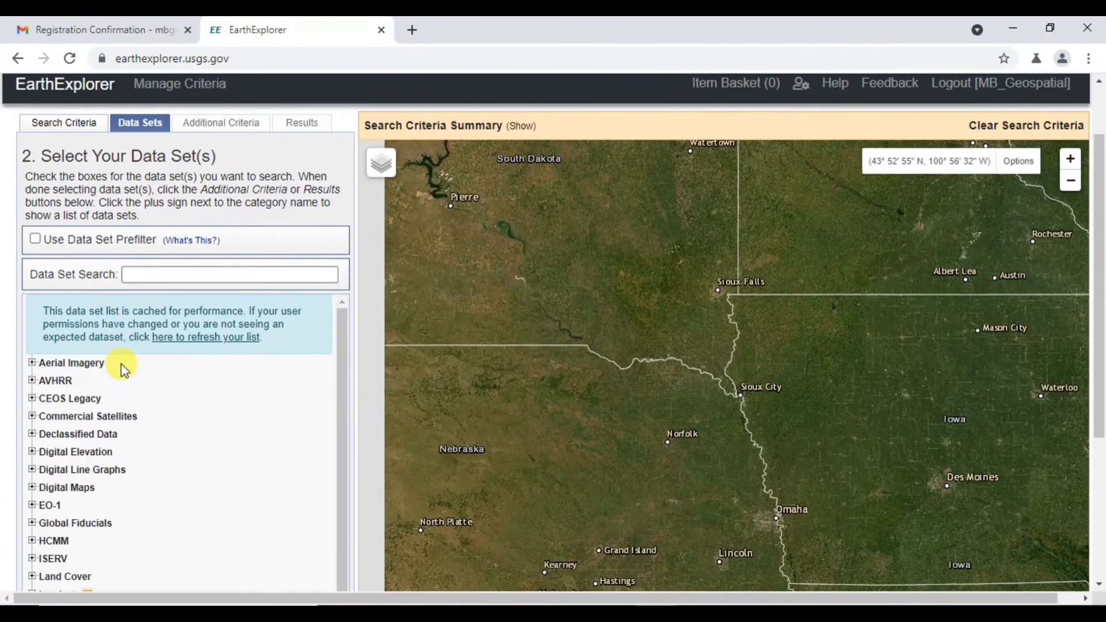
scroll(111, 320, down, 3)
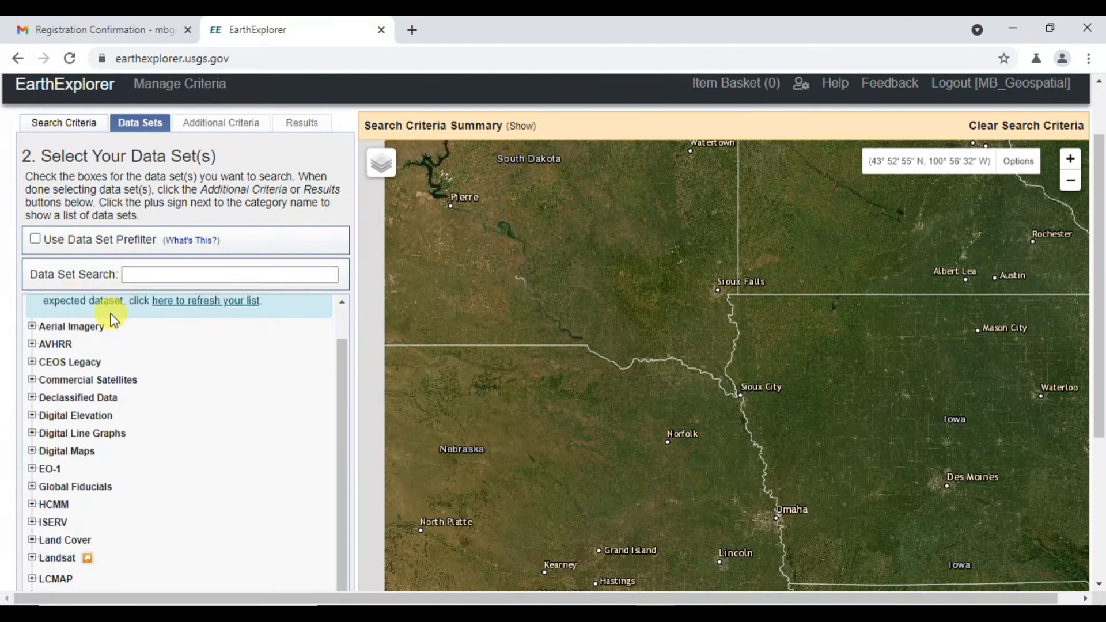
scroll(111, 321, down, 1)
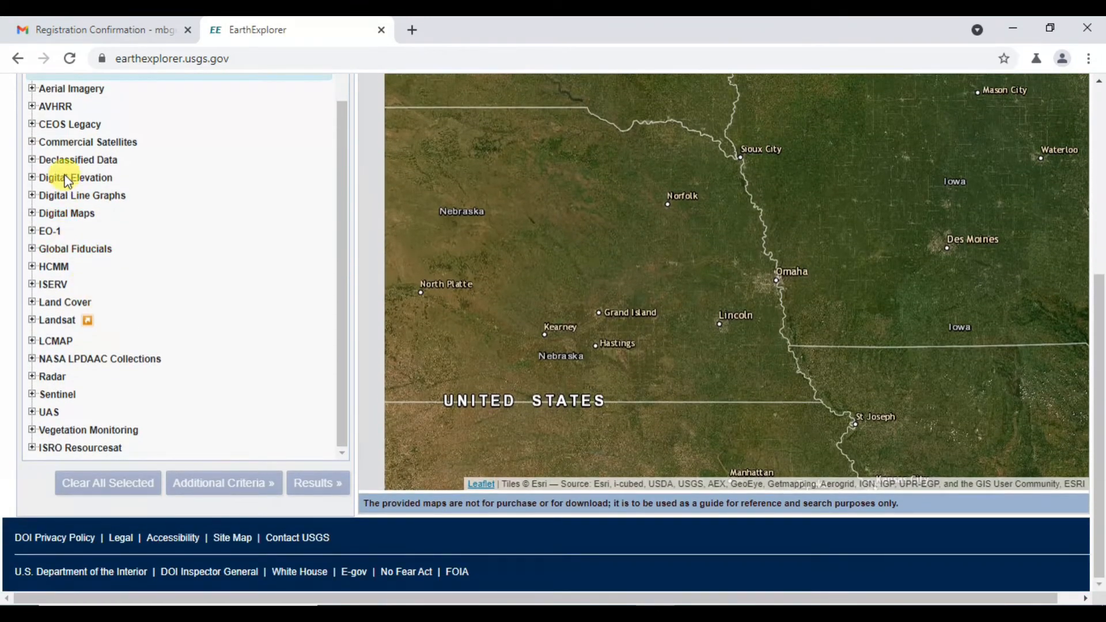
scroll(95, 116, up, 1)
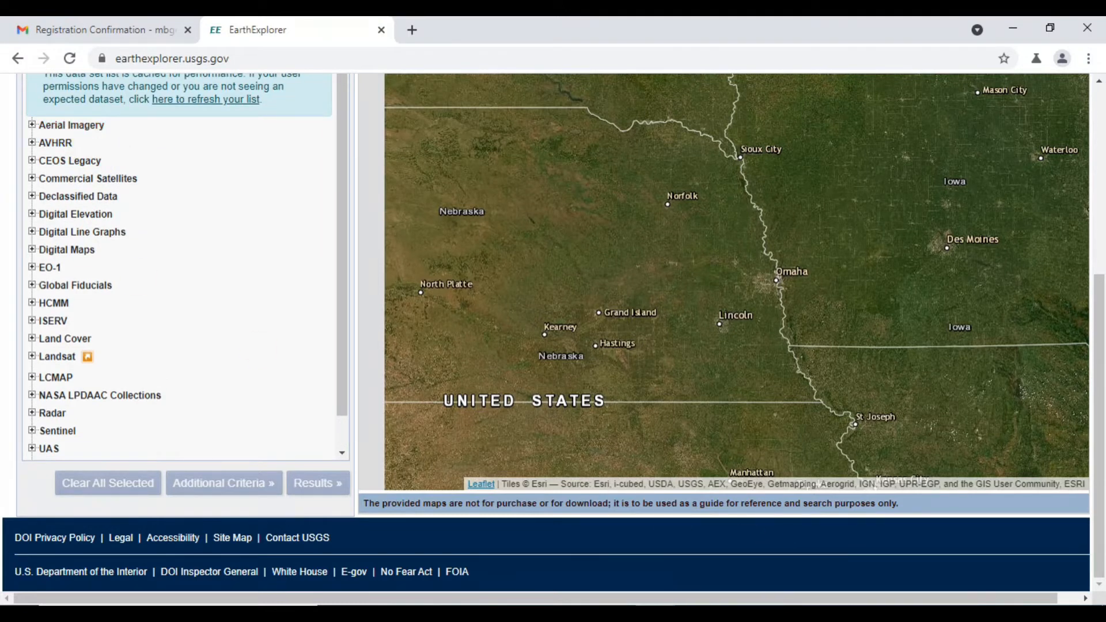
click(699, 614)
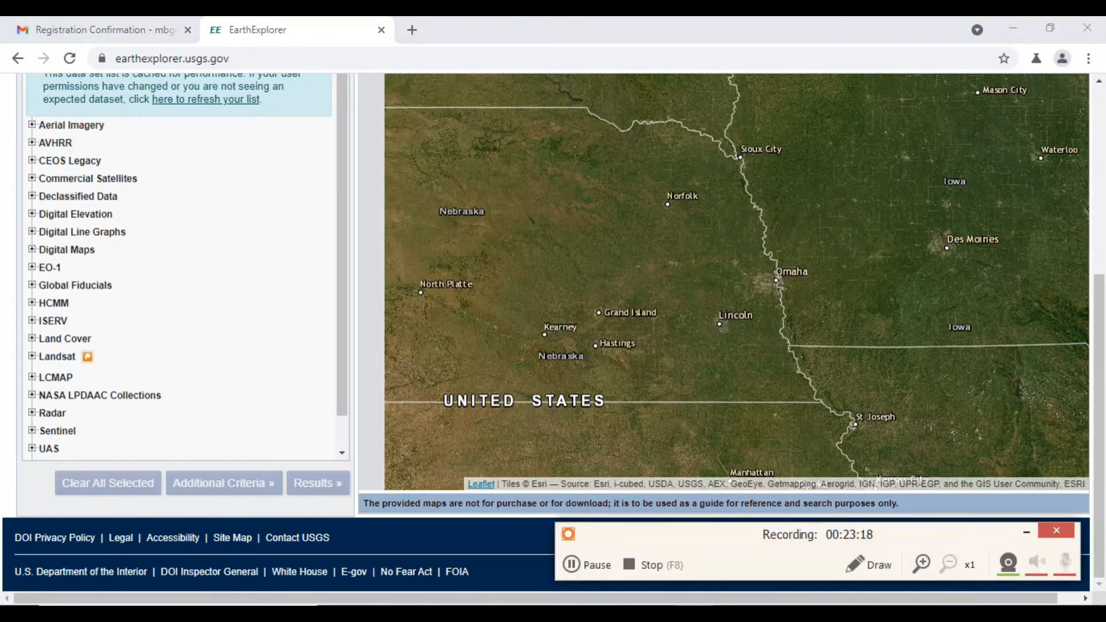
click(878, 567)
click(569, 600)
mouse_move(12, 113)
mouse_down()
mouse_move(81, 178)
mouse_move(165, 321)
mouse_move(185, 462)
mouse_up()
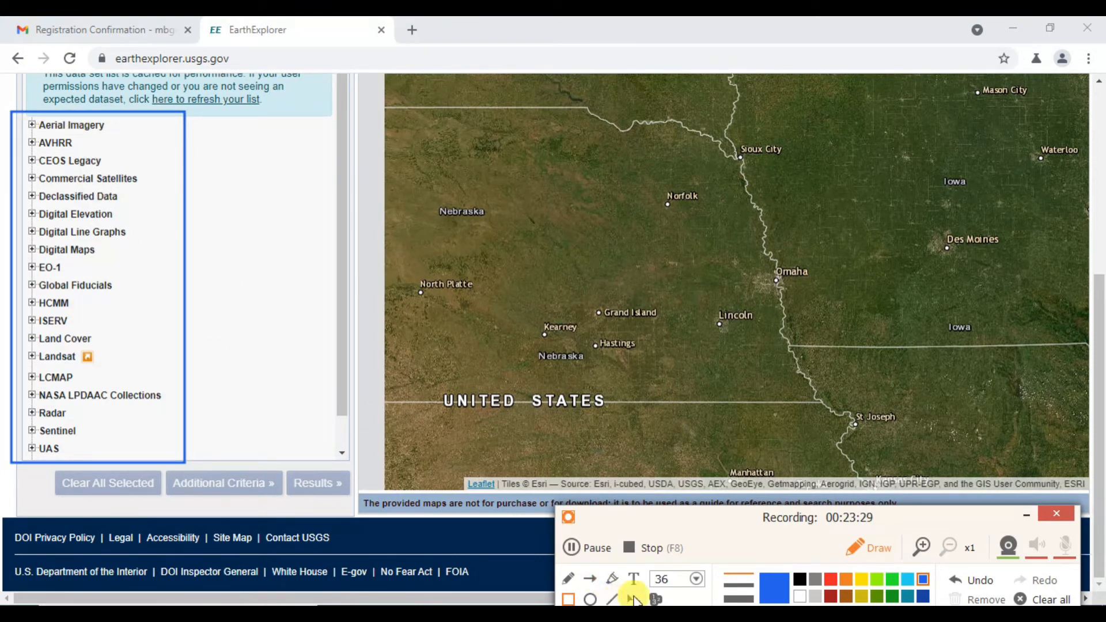
click(1050, 601)
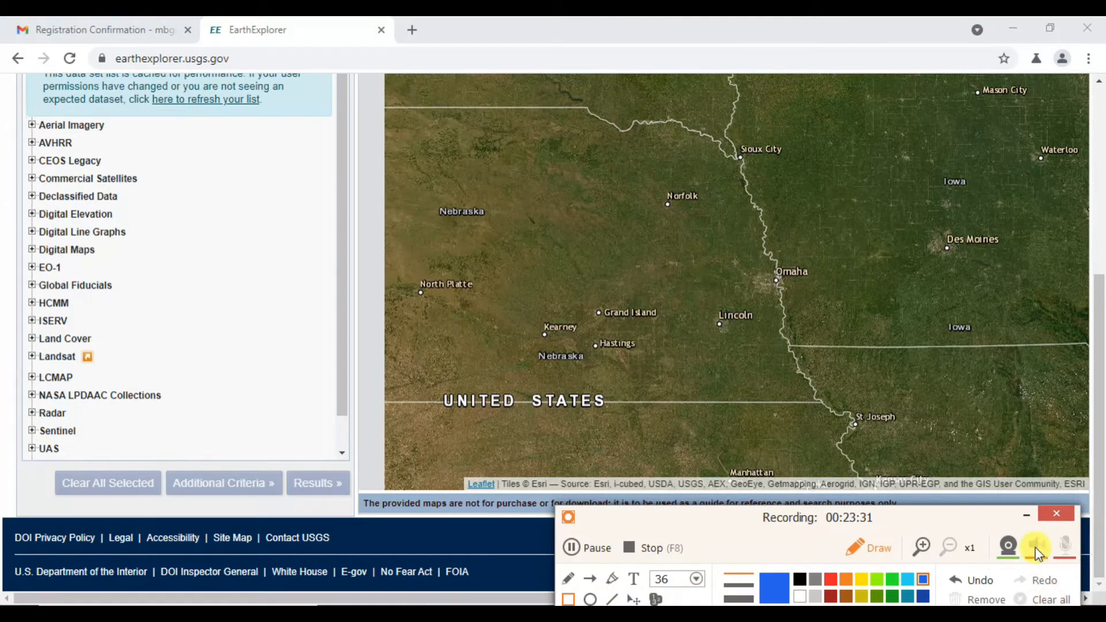
click(1026, 514)
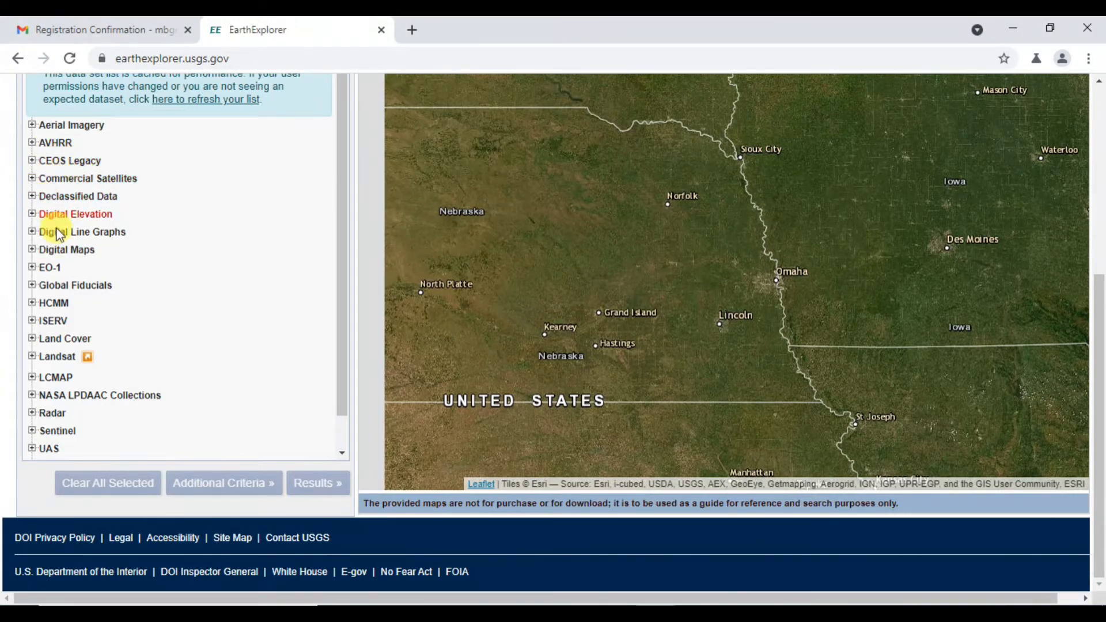
Examine the contents of the Digital Maps, Land Cover and Landsat data set categories
click(33, 252)
click(32, 251)
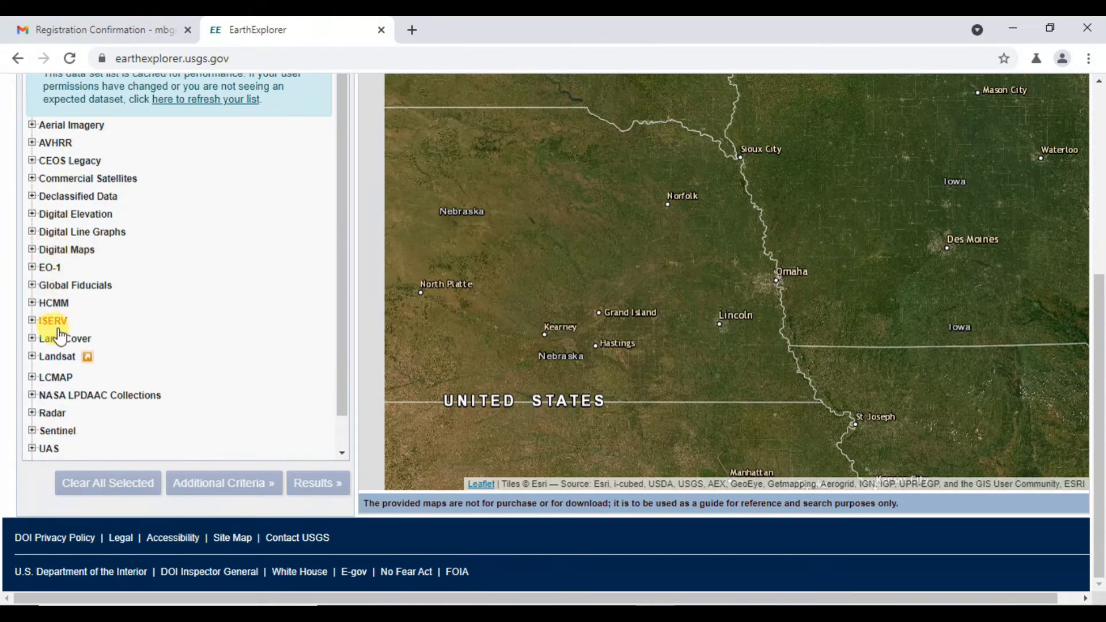
click(33, 340)
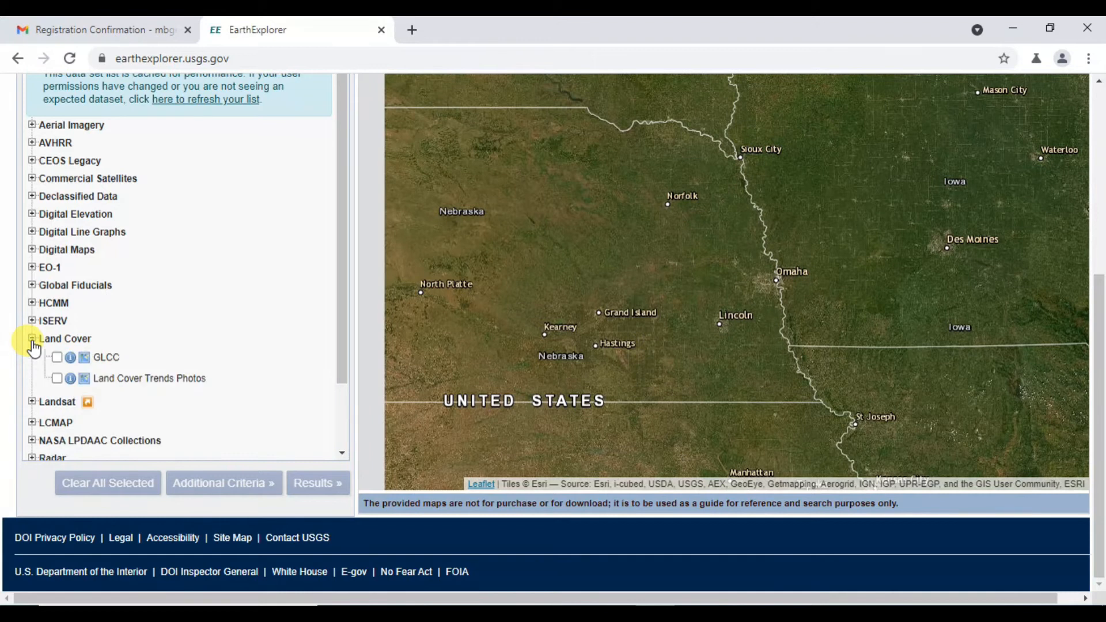
click(32, 340)
click(33, 358)
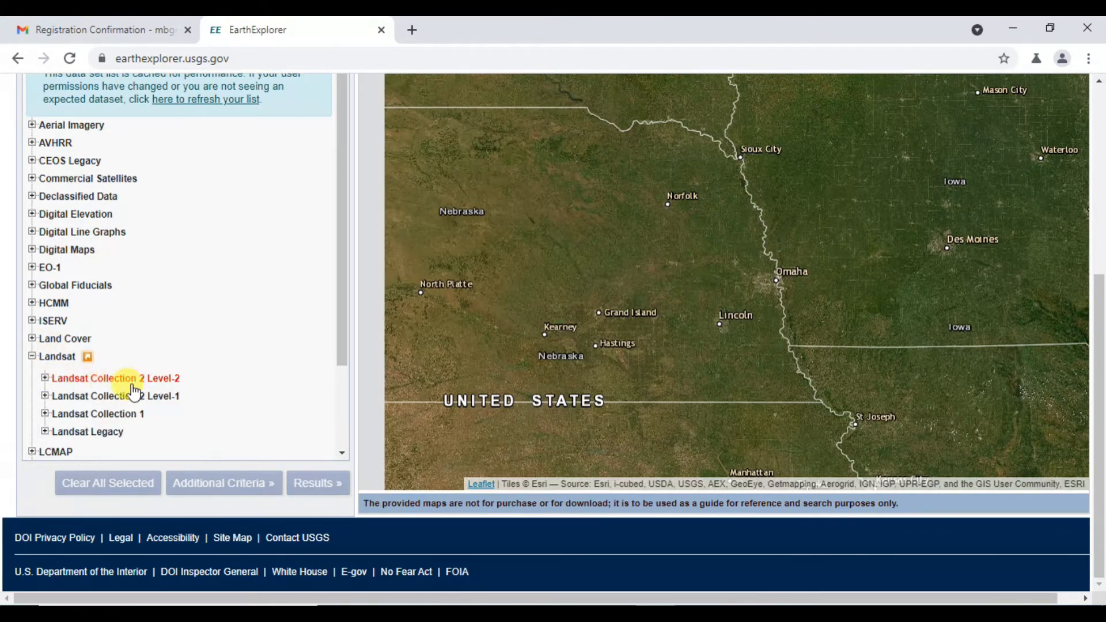
scroll(115, 395, down, 3)
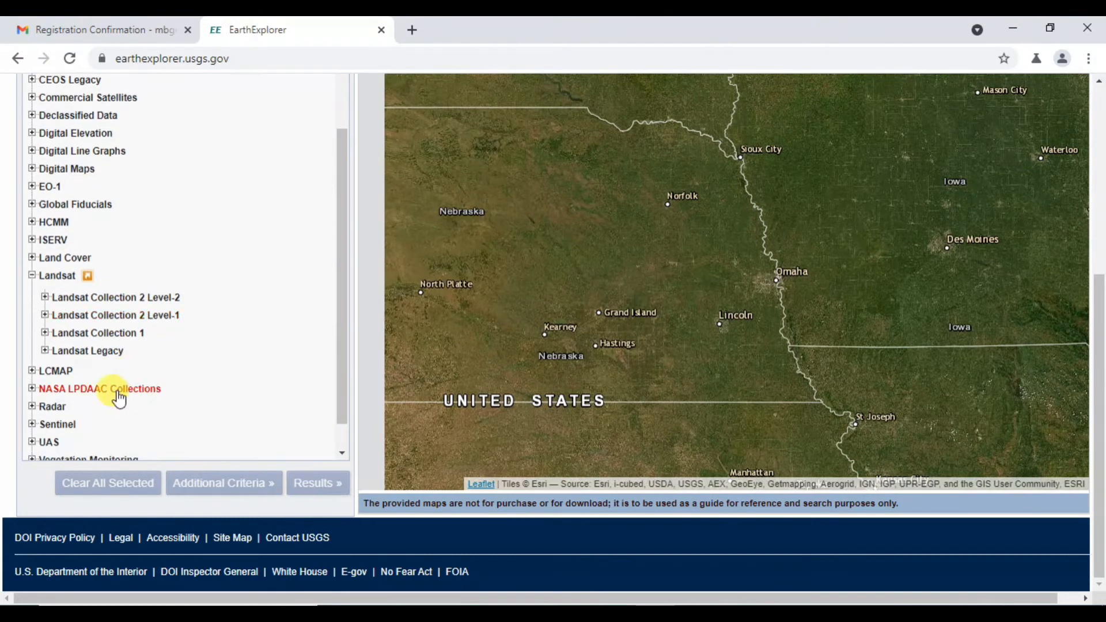
Expand the Sentinel category, try to select the Sentinel-2 data set, and close its data set message
click(32, 424)
scroll(72, 418, down, 2)
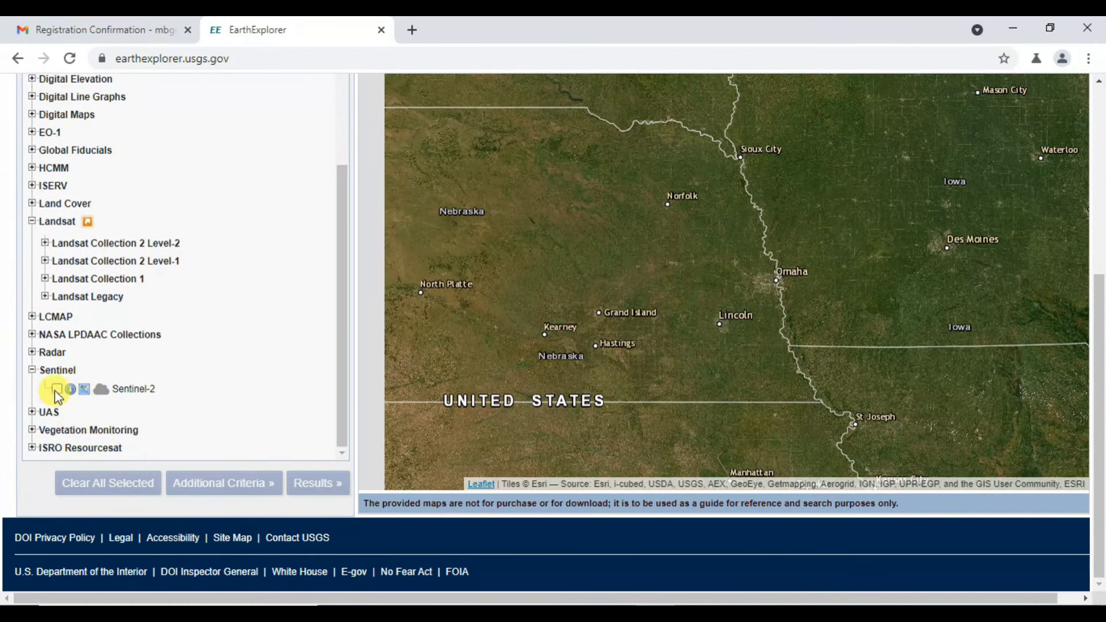
click(56, 390)
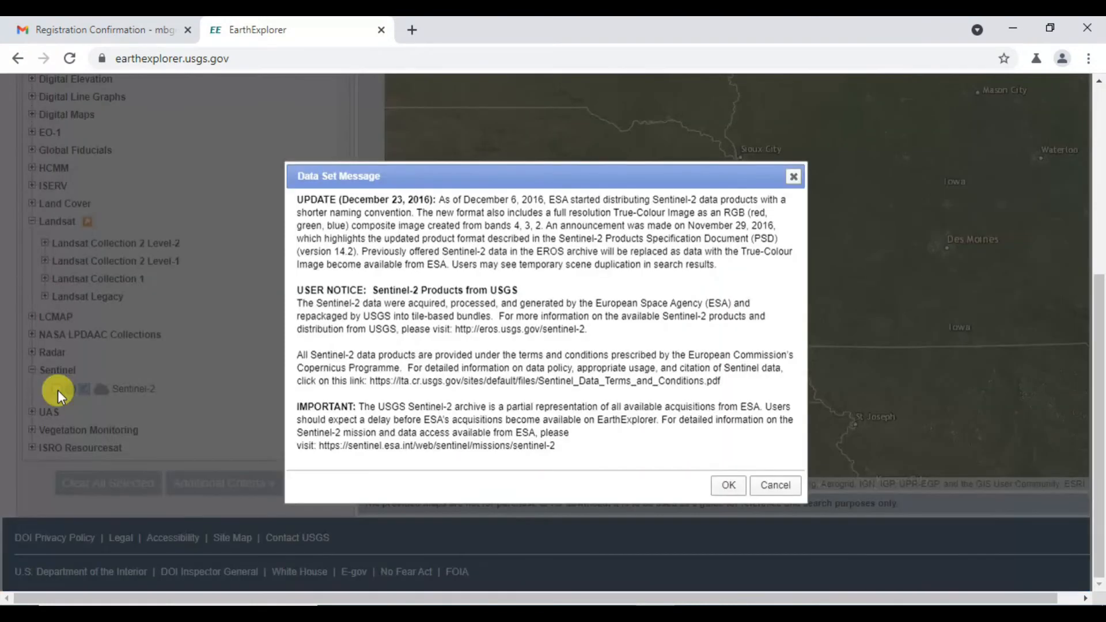
click(727, 486)
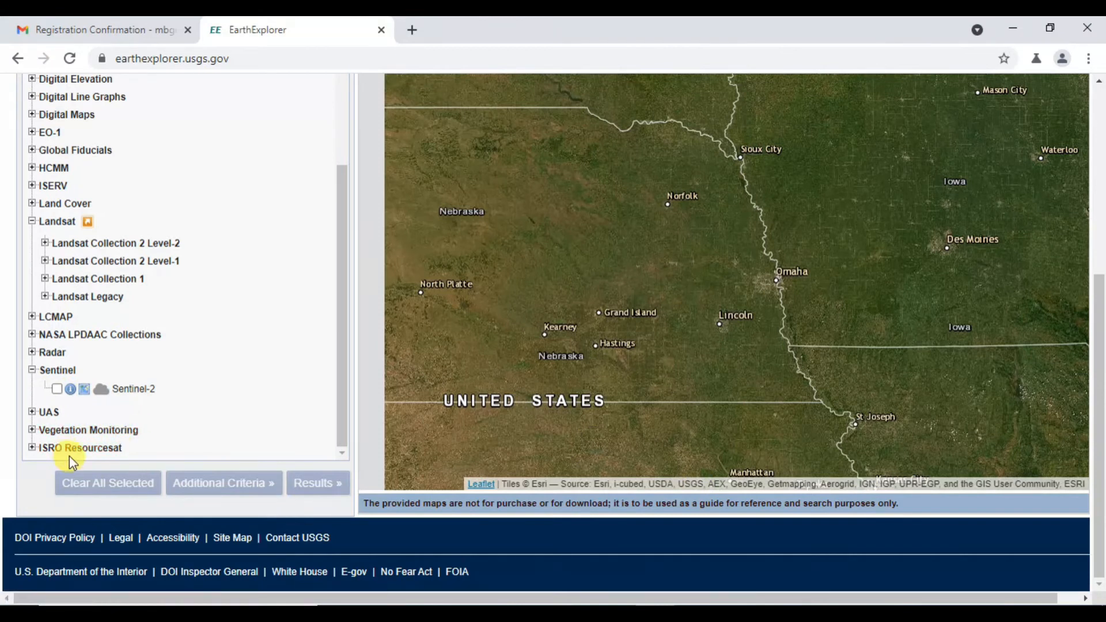
drag(338, 391, 365, 230)
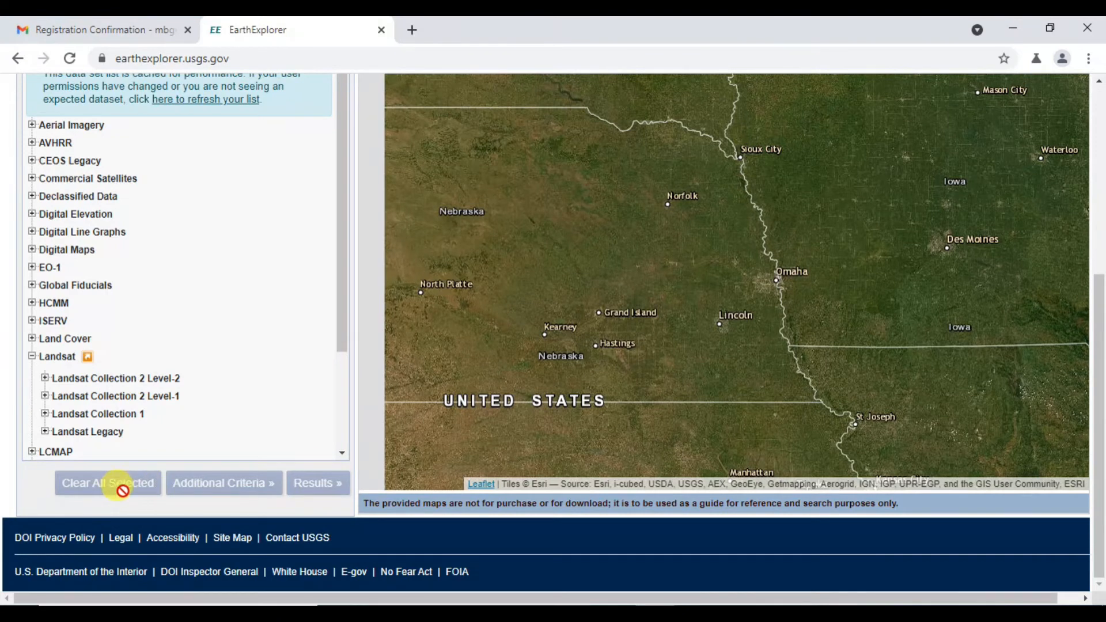
Return to the search criteria and review the geocoder, polygon and date range settings
scroll(337, 314, up, 5)
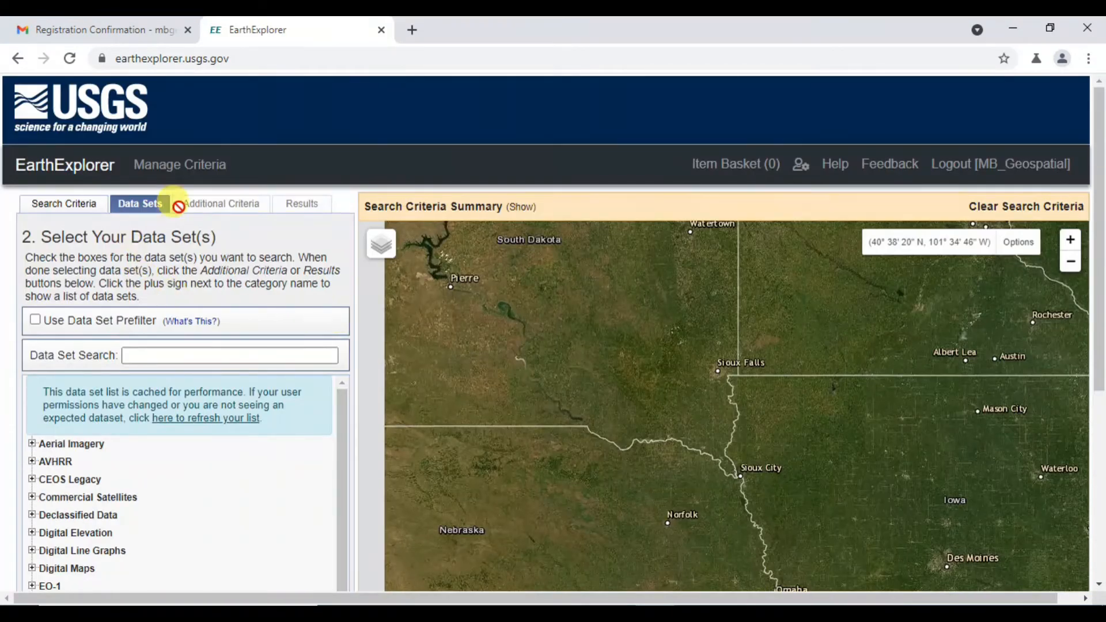
click(76, 204)
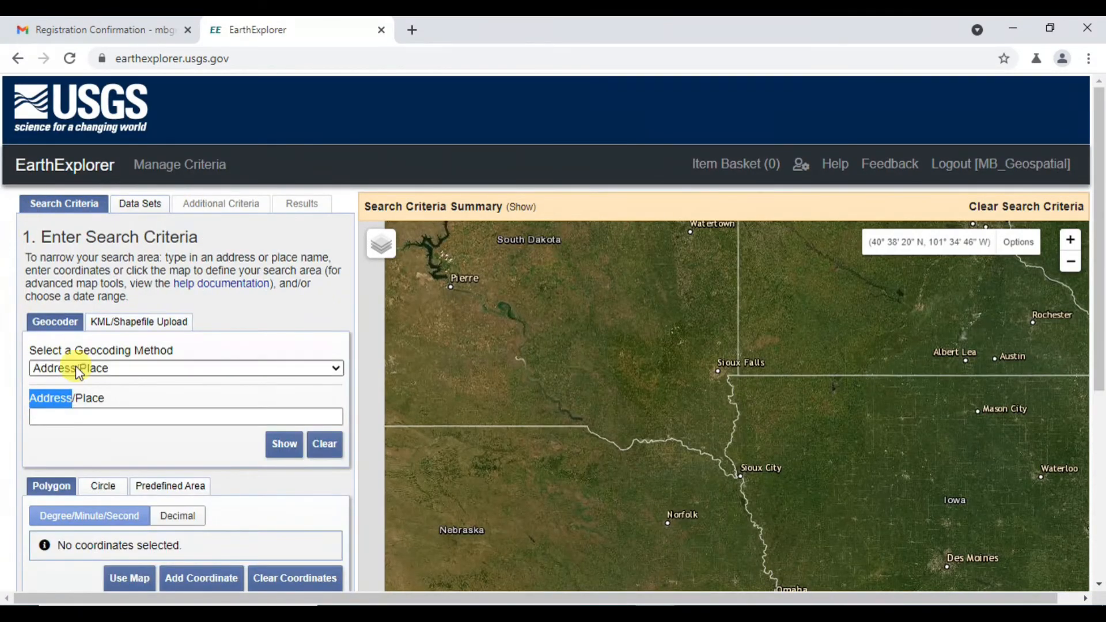
scroll(180, 366, down, 3)
scroll(178, 367, down, 2)
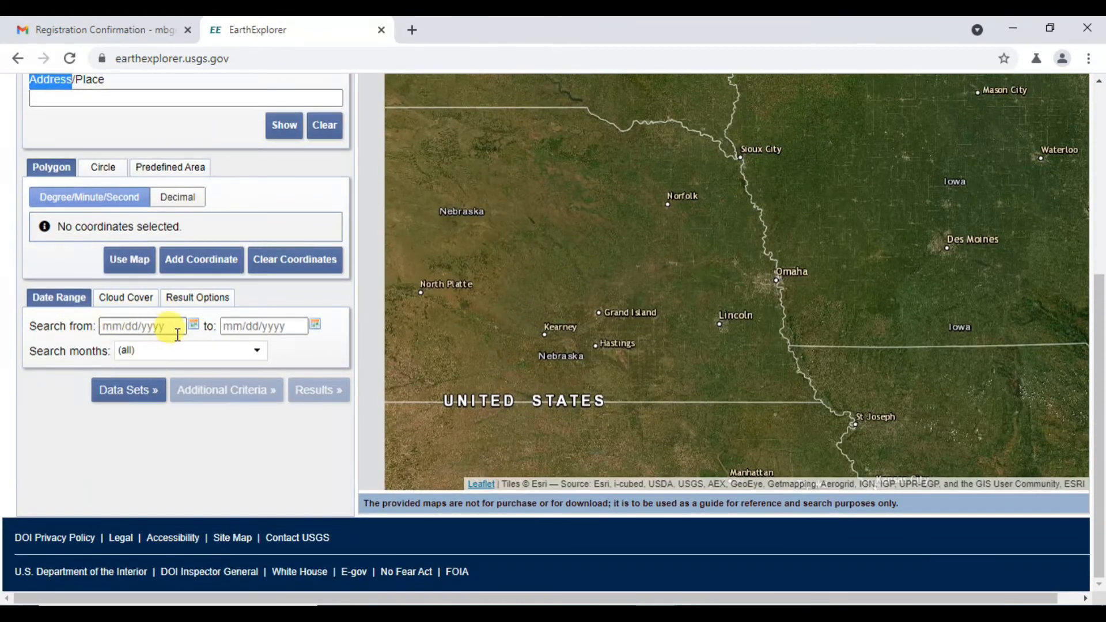
scroll(215, 390, up, 5)
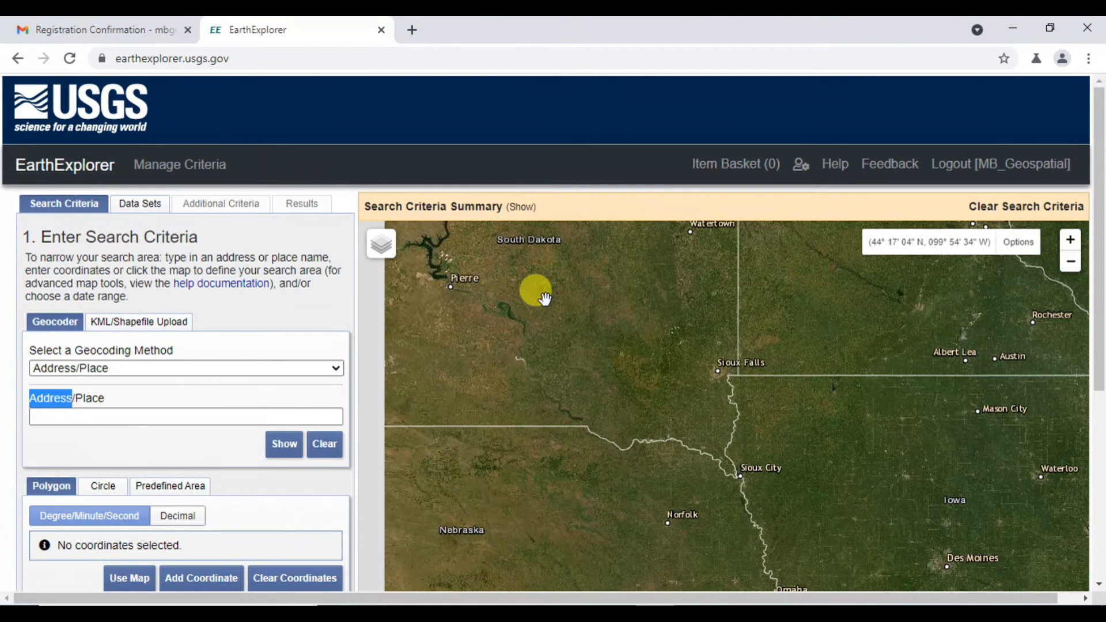
Mark a five-point polygon search area around Sioux Falls and Sioux City, spanning about 42°22' to 43°36' N and 95°33' to 97°12' W
scroll(697, 388, down, 1)
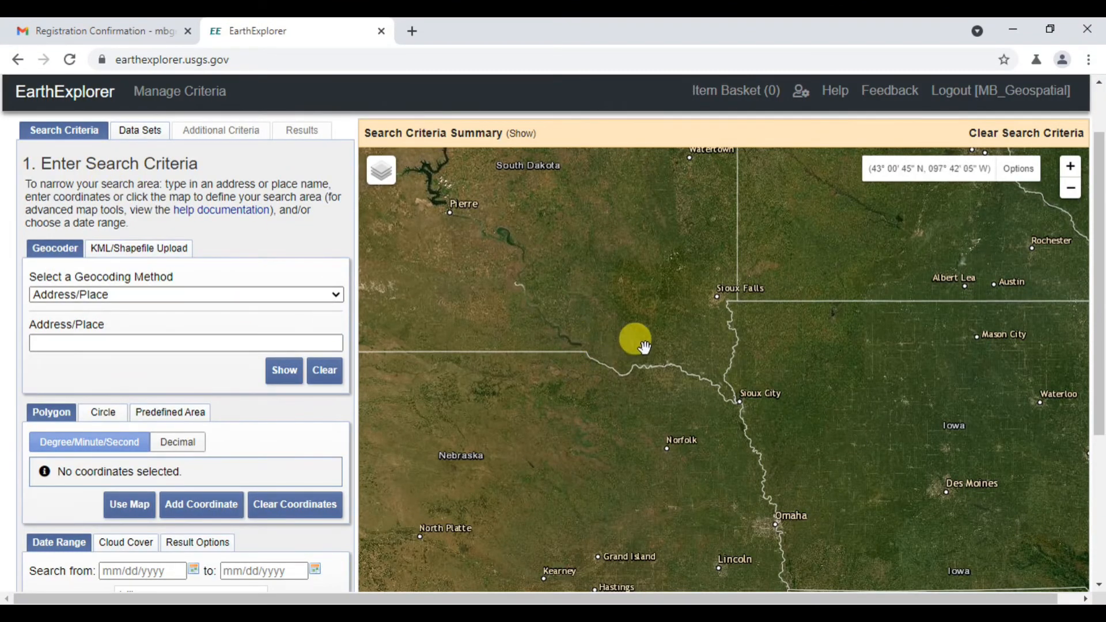
drag(759, 350, 696, 388)
drag(605, 388, 660, 378)
click(668, 330)
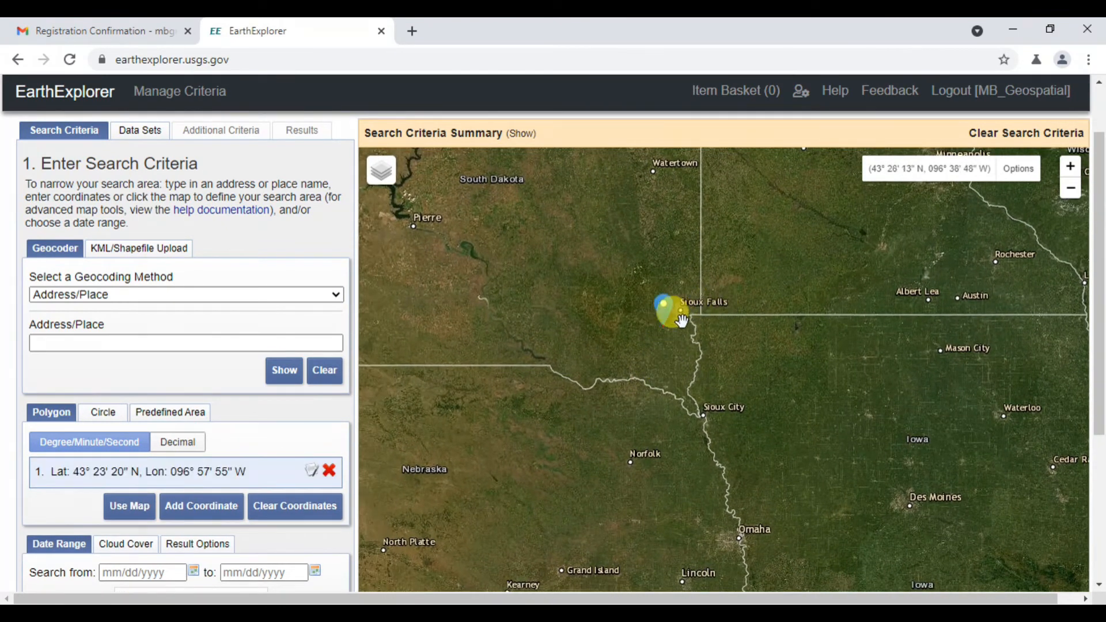
click(713, 304)
click(767, 347)
click(718, 426)
click(646, 367)
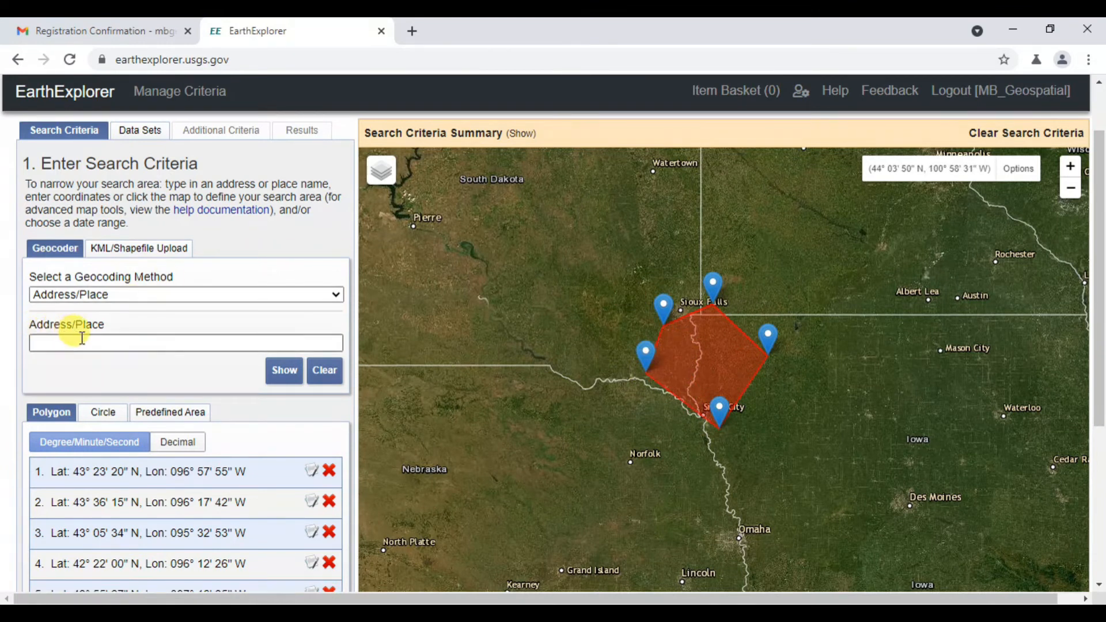
Set the start date of the search date range to 07/01/2021
scroll(113, 448, down, 3)
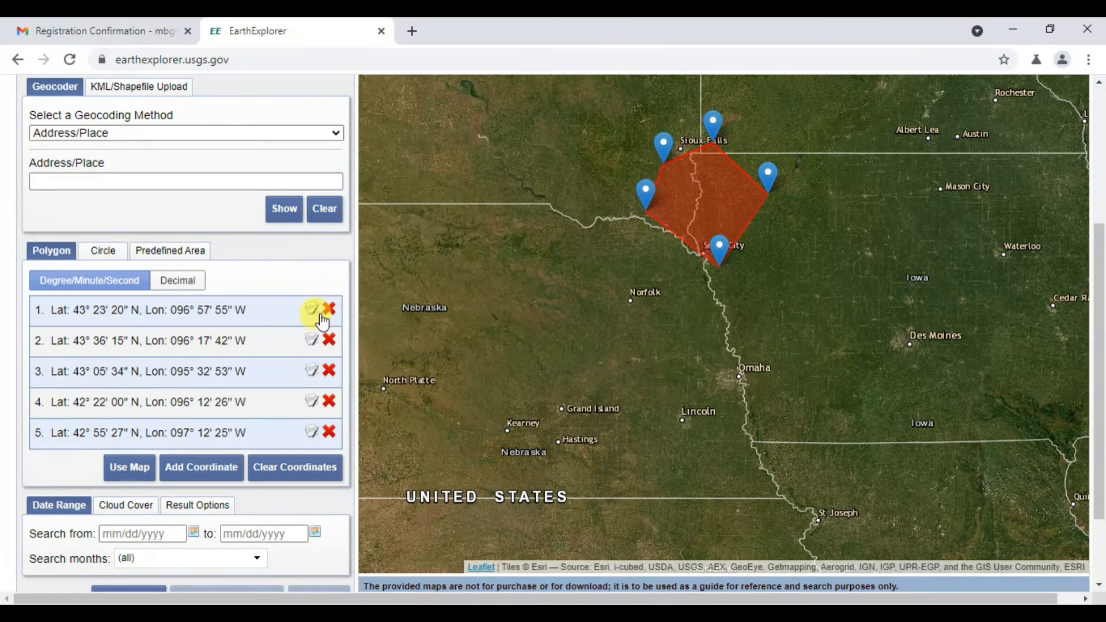
scroll(155, 454, down, 2)
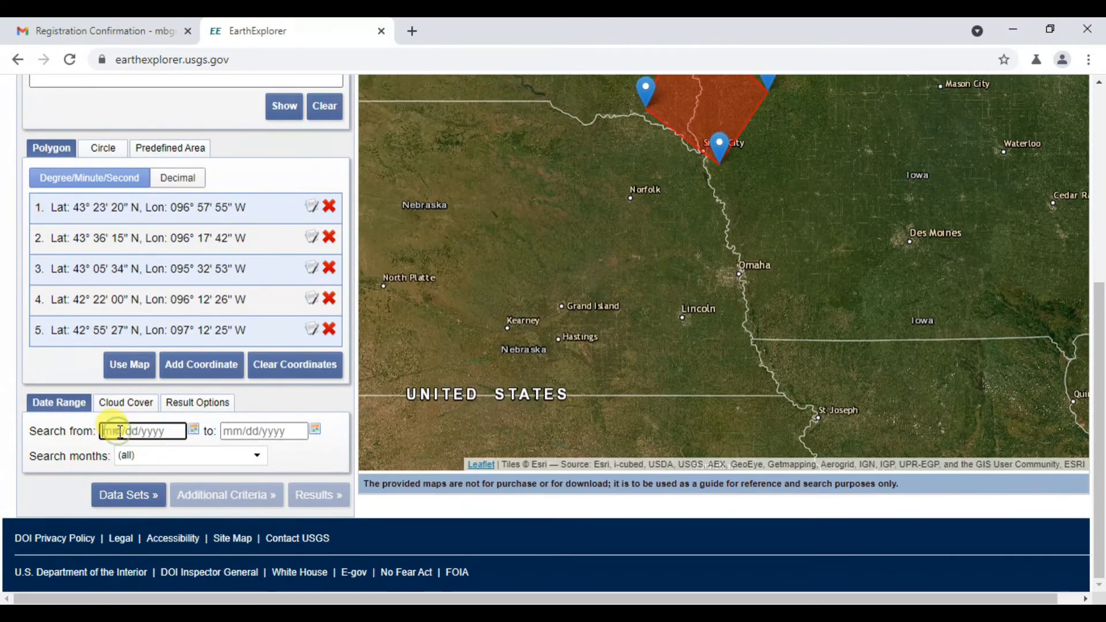
click(194, 429)
click(200, 249)
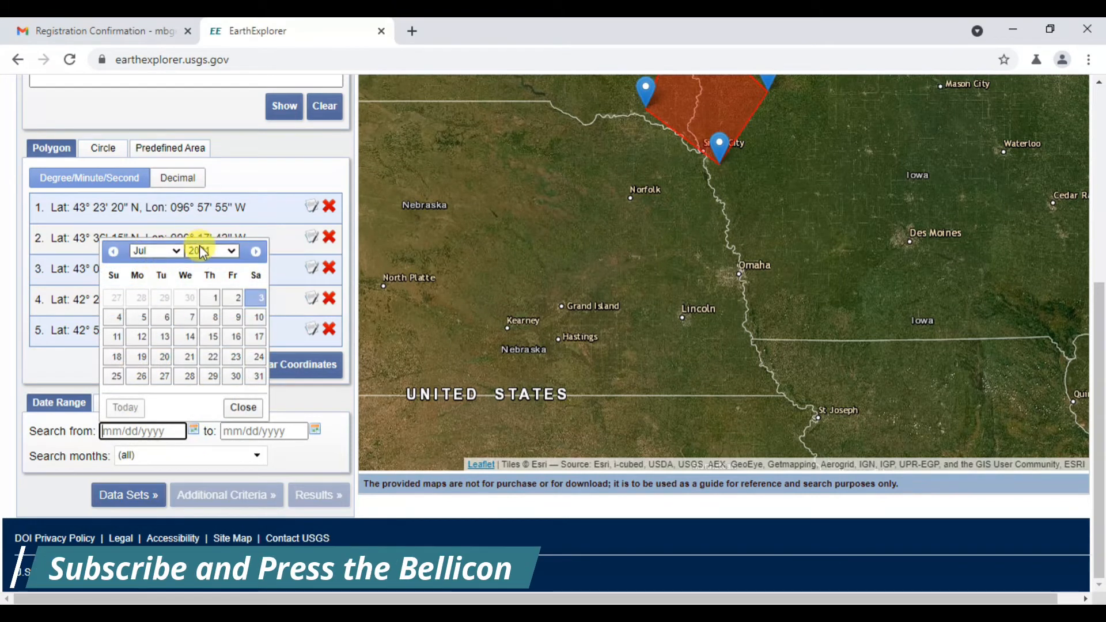
click(177, 252)
click(210, 301)
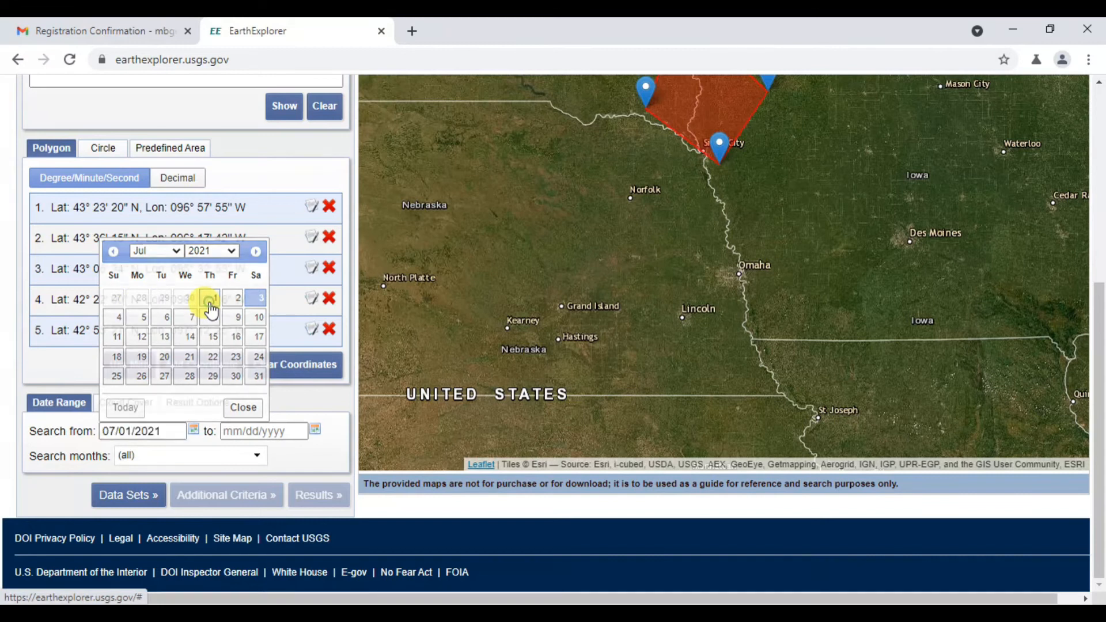
click(266, 432)
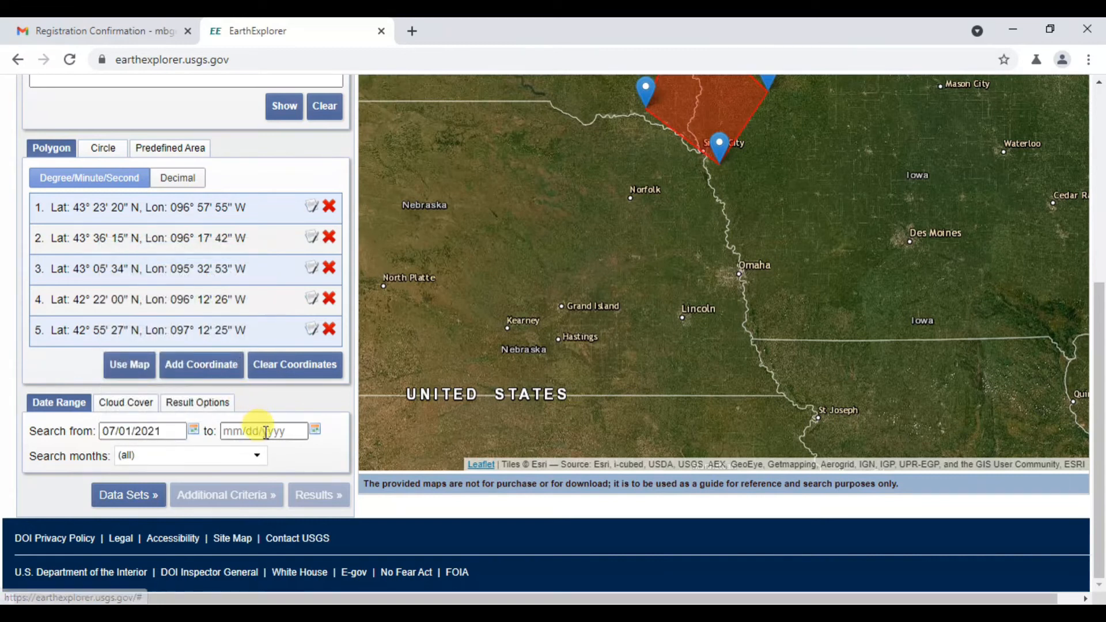
click(317, 432)
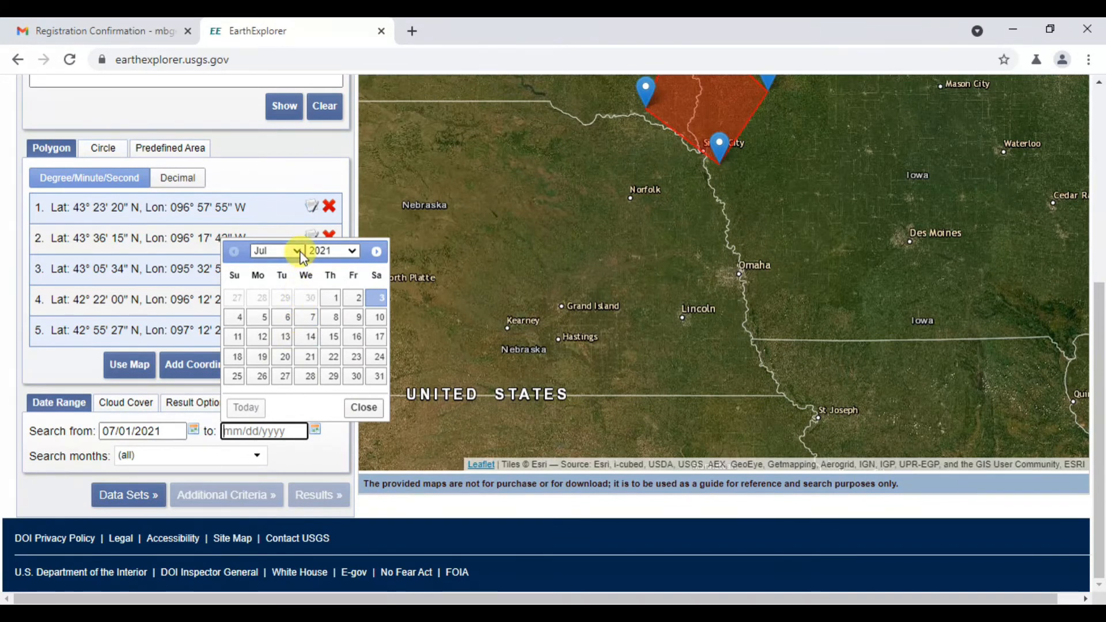
click(193, 429)
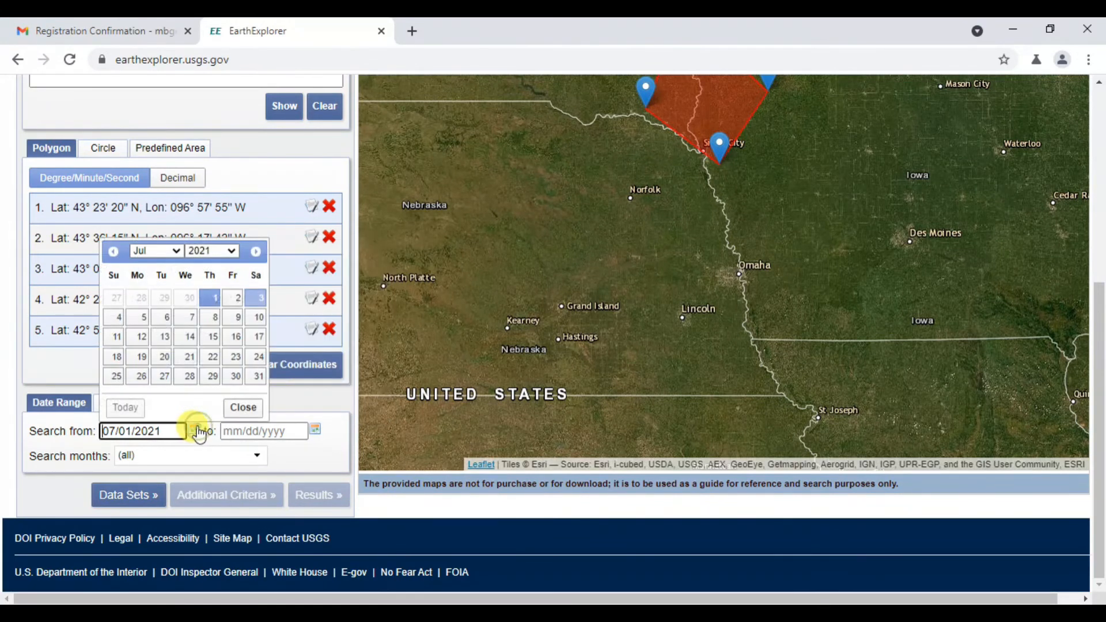
click(176, 253)
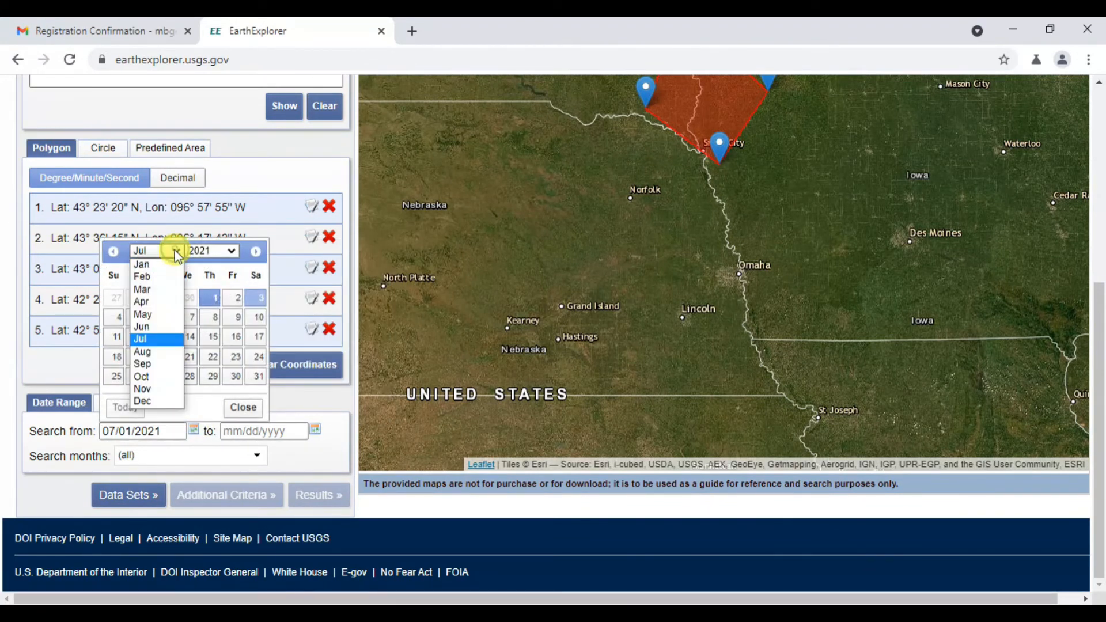
click(153, 329)
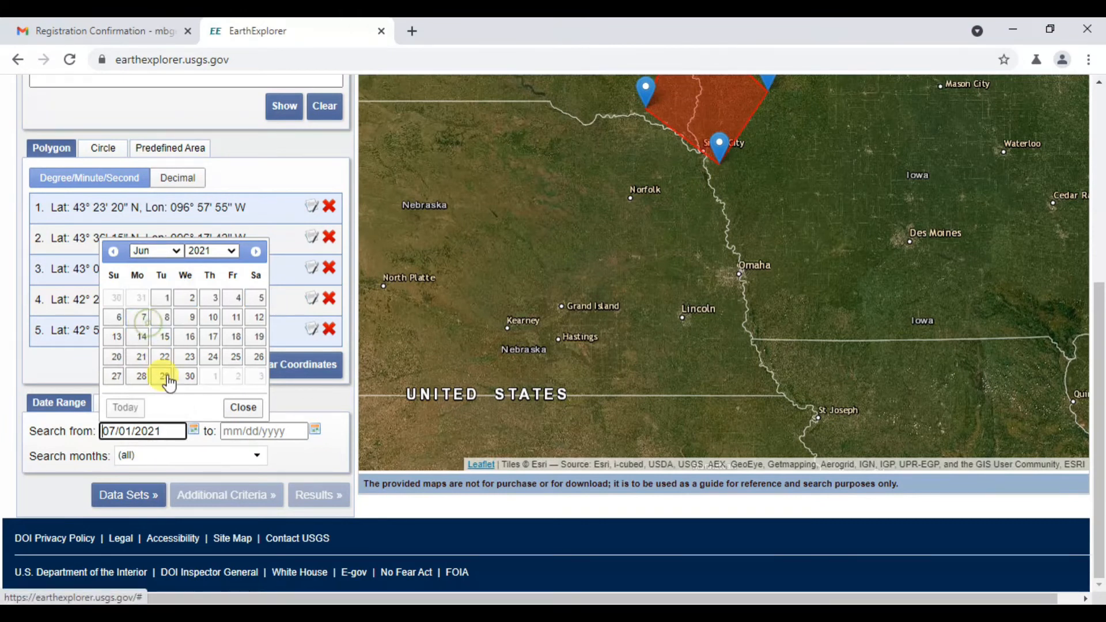
Set the end date of the search date range to 07/01/2021
click(292, 432)
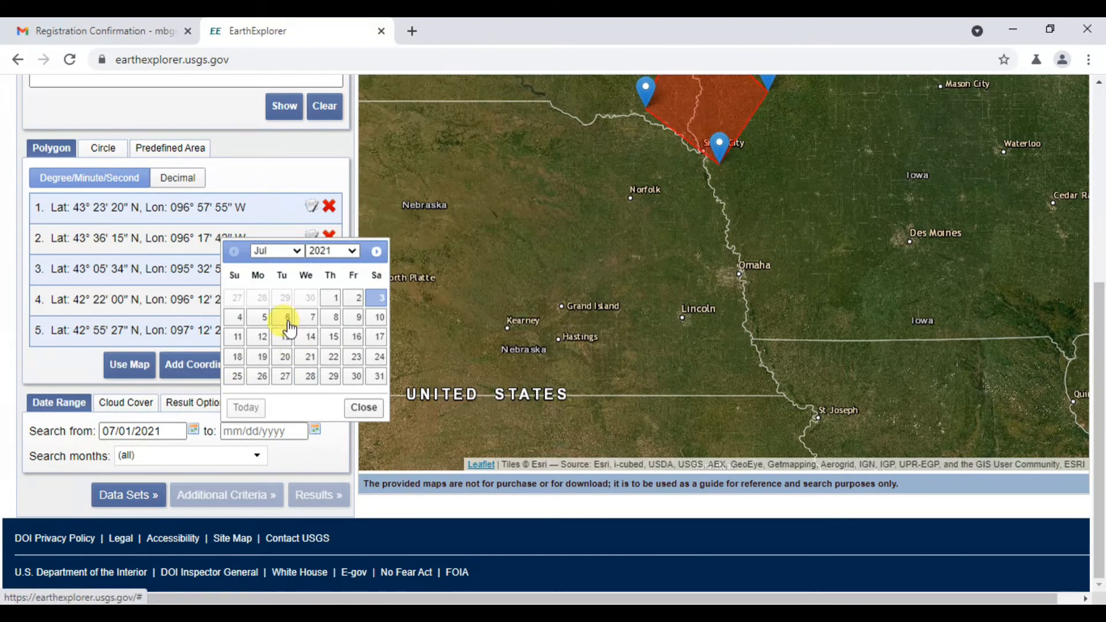
click(289, 320)
click(316, 430)
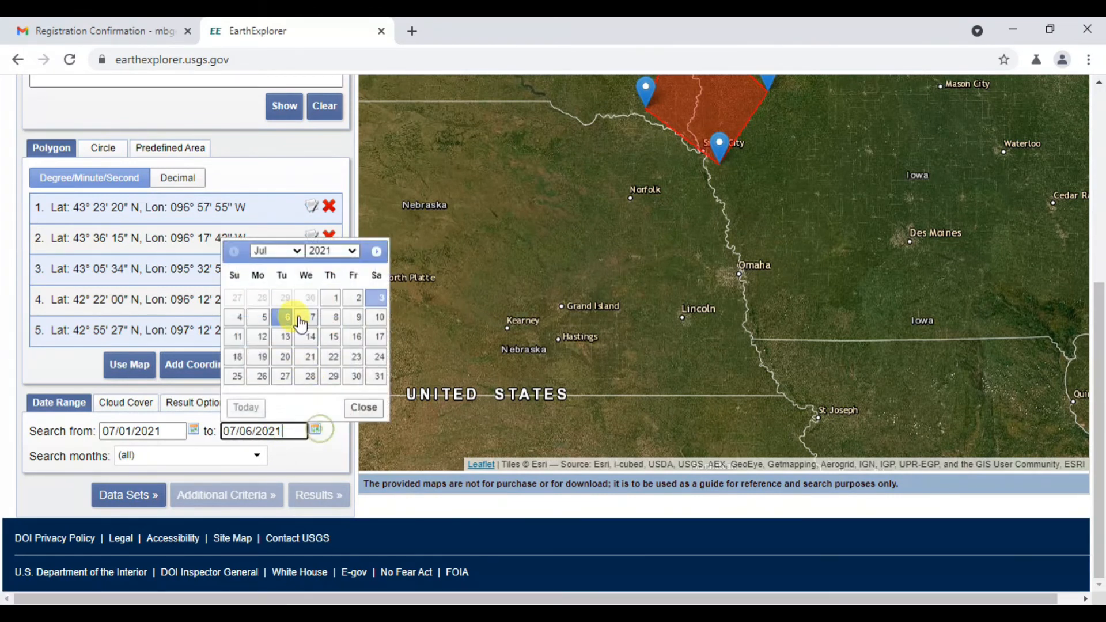
click(331, 297)
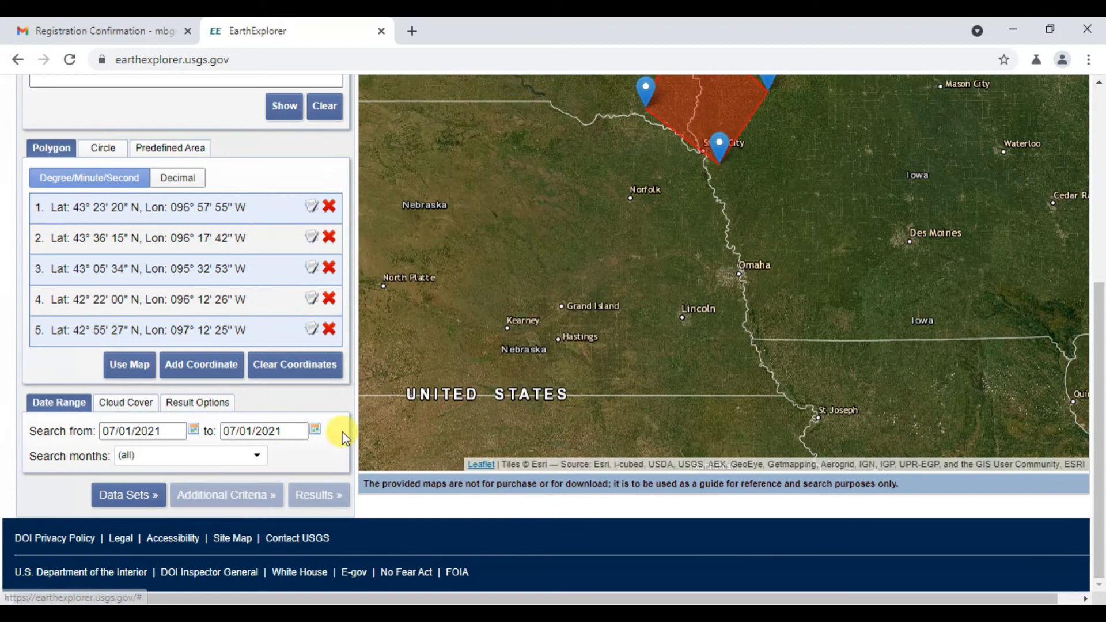
Go to the data sets and select Sentinel-2 in the Sentinel category
click(126, 494)
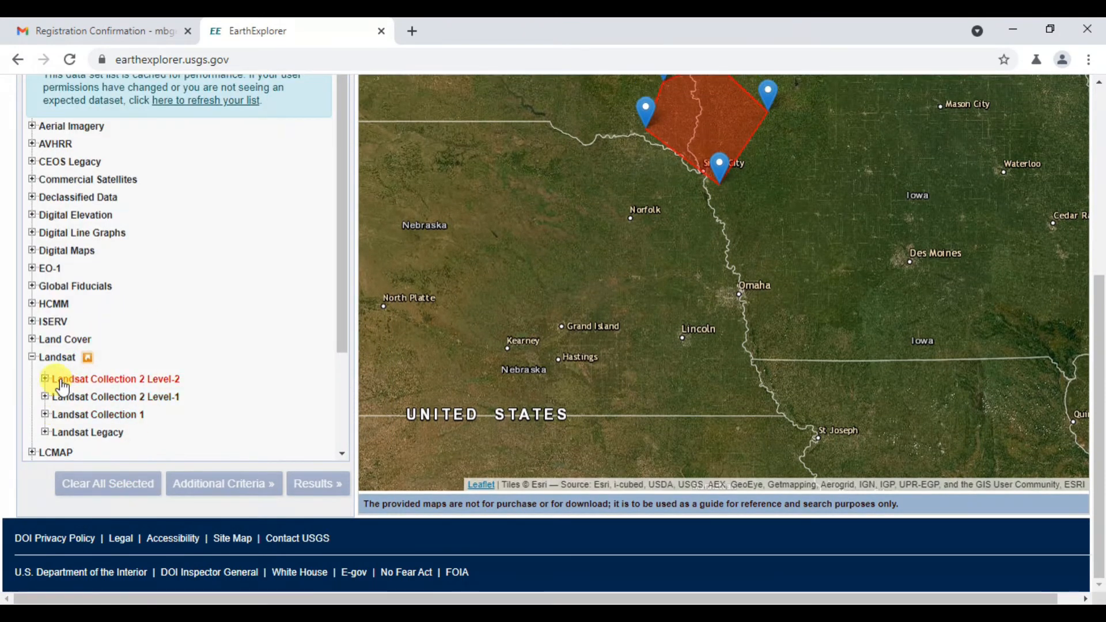
scroll(54, 378, down, 3)
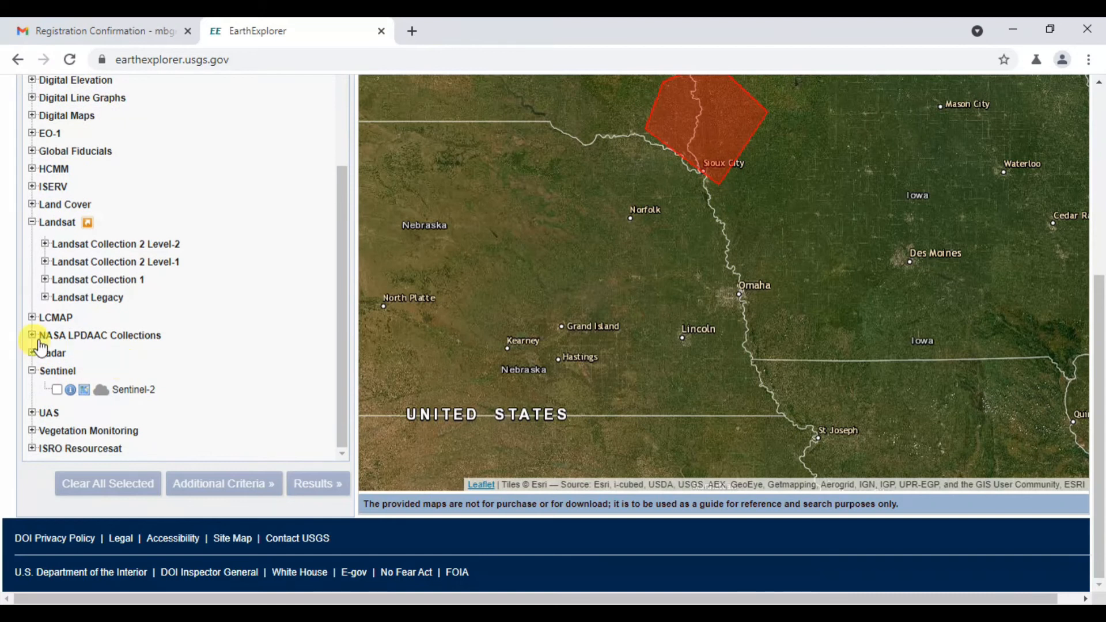
drag(348, 352, 354, 204)
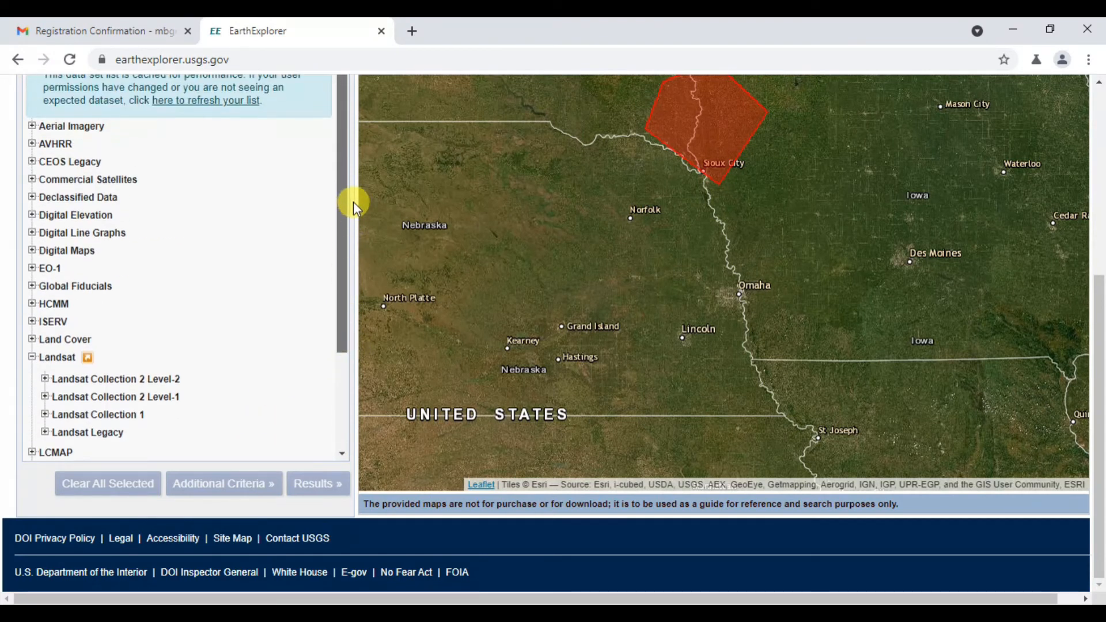
drag(339, 246, 329, 365)
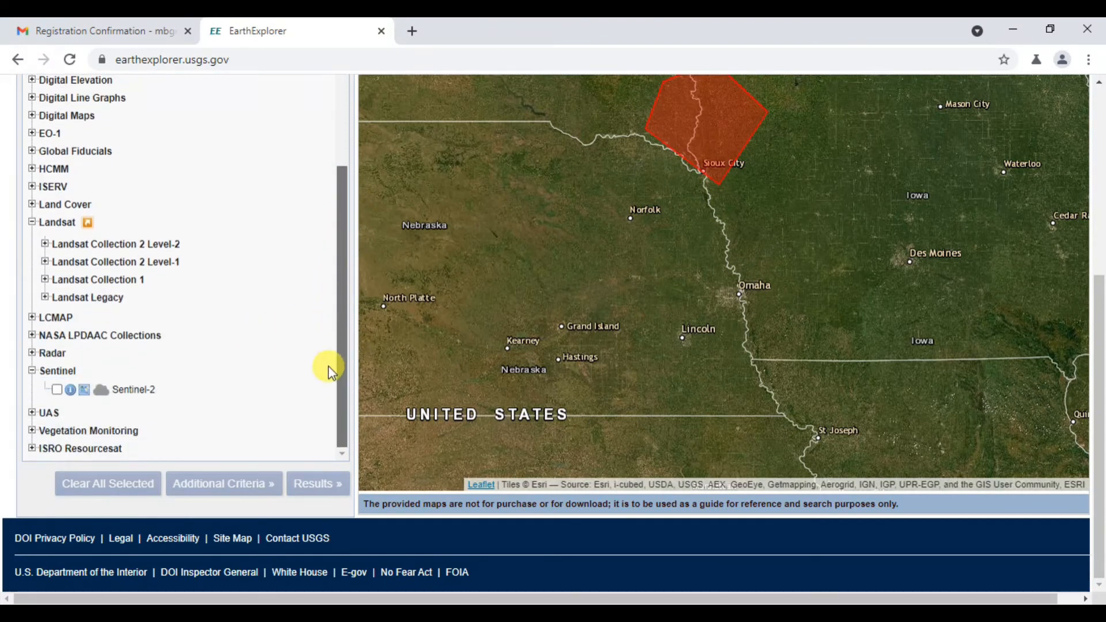
click(57, 390)
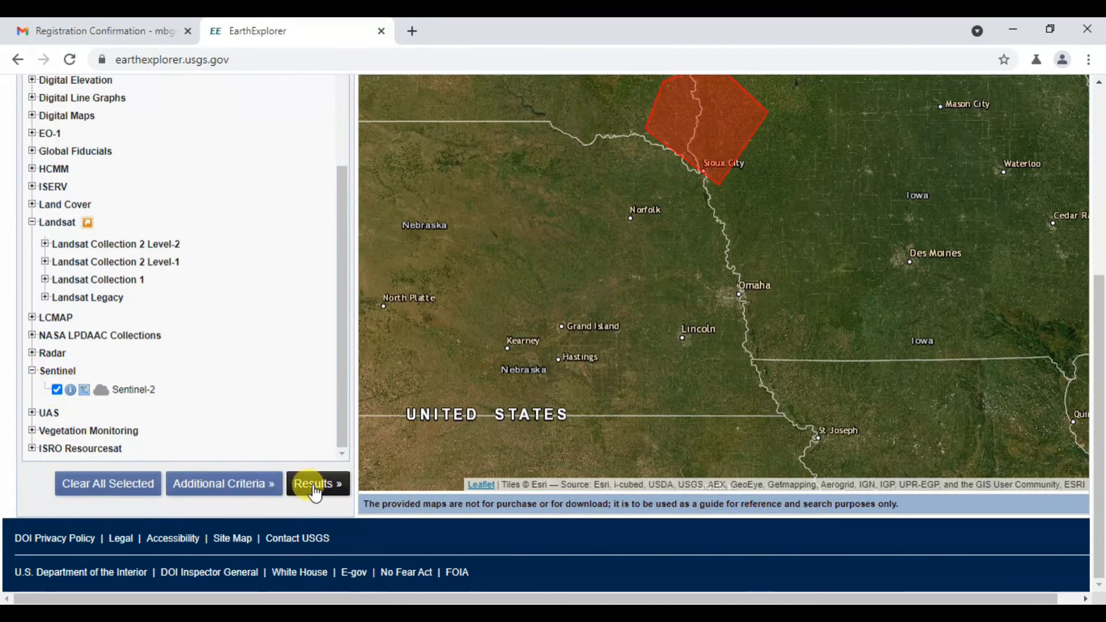
Check the data set list and run the search to show the results for the selected data set
scroll(185, 440, up, 3)
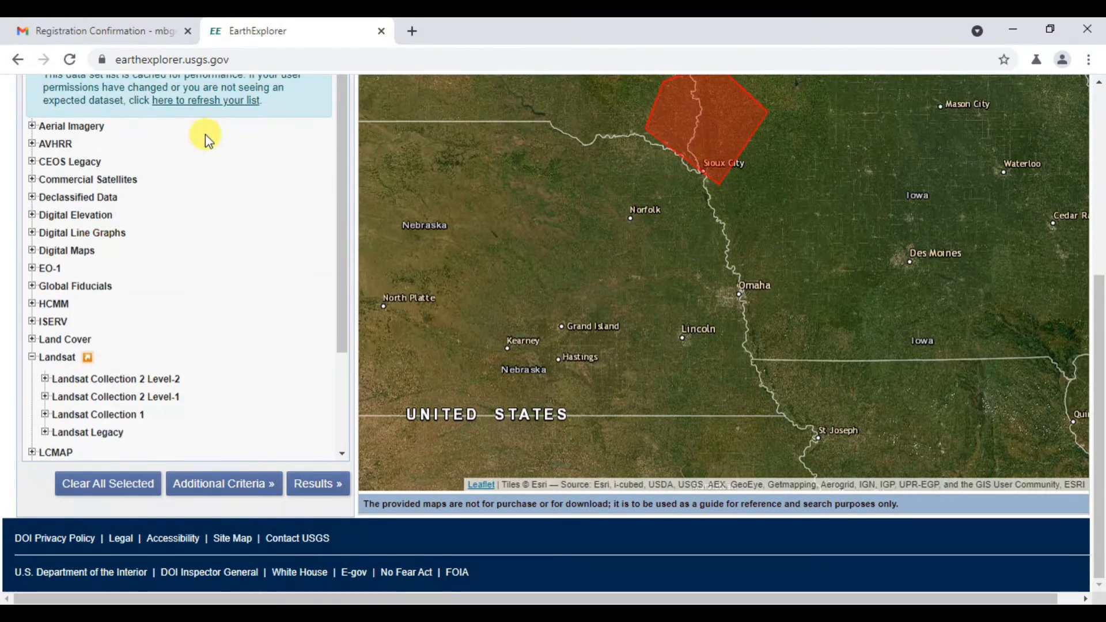
scroll(94, 190, down, 3)
click(305, 489)
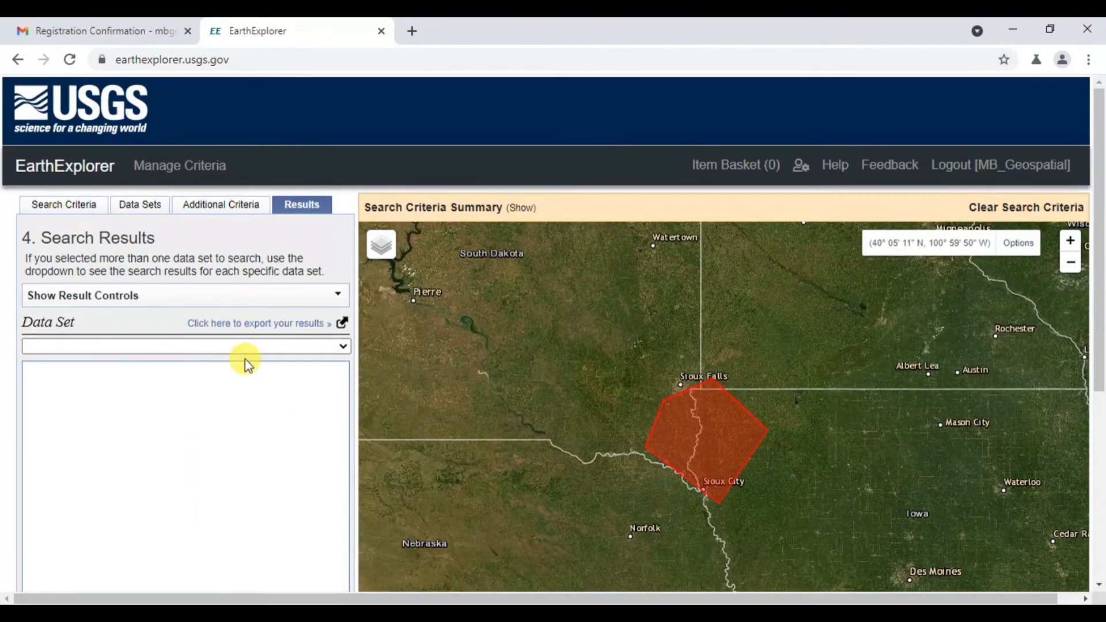
Display the footprint of the Sentinel-2 scene with tile number T14TPN on the map and compare it with the search area
scroll(248, 364, down, 3)
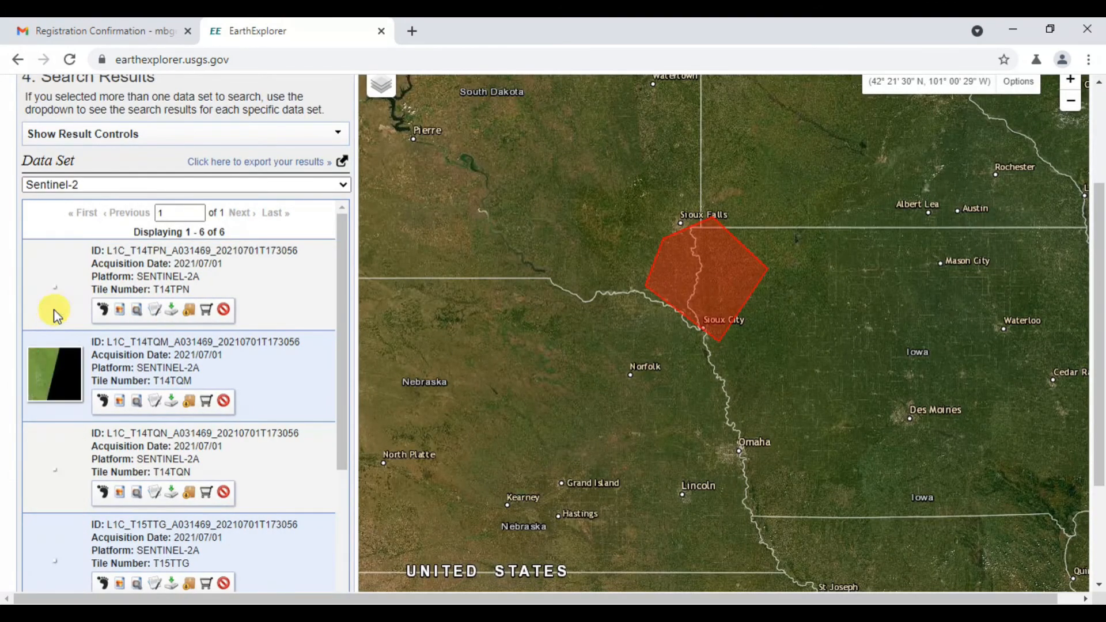
click(104, 314)
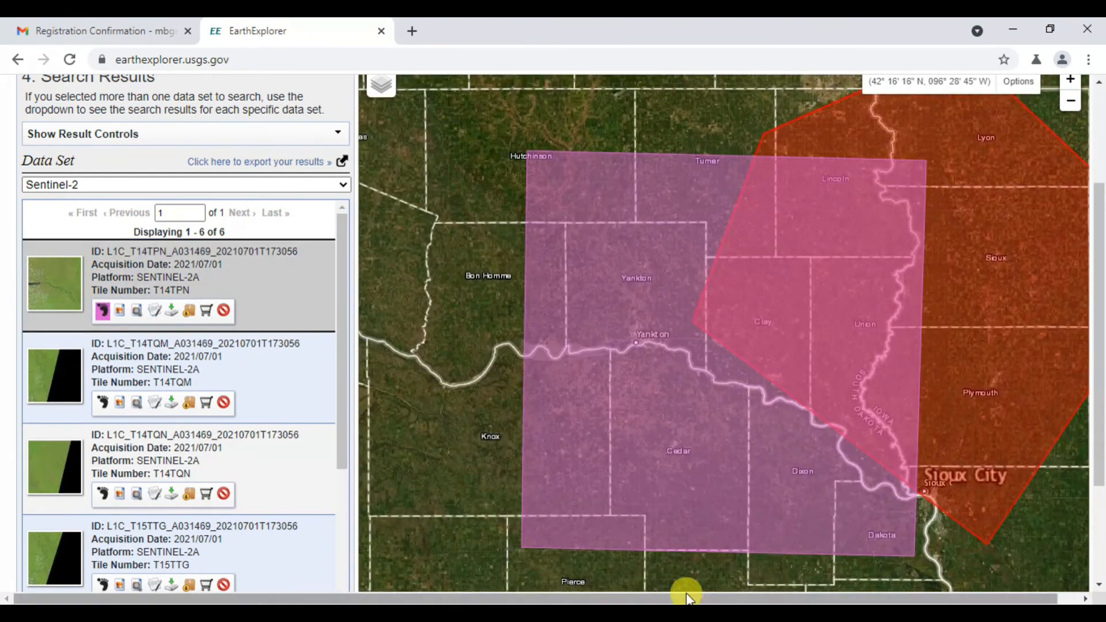
drag(672, 598, 695, 599)
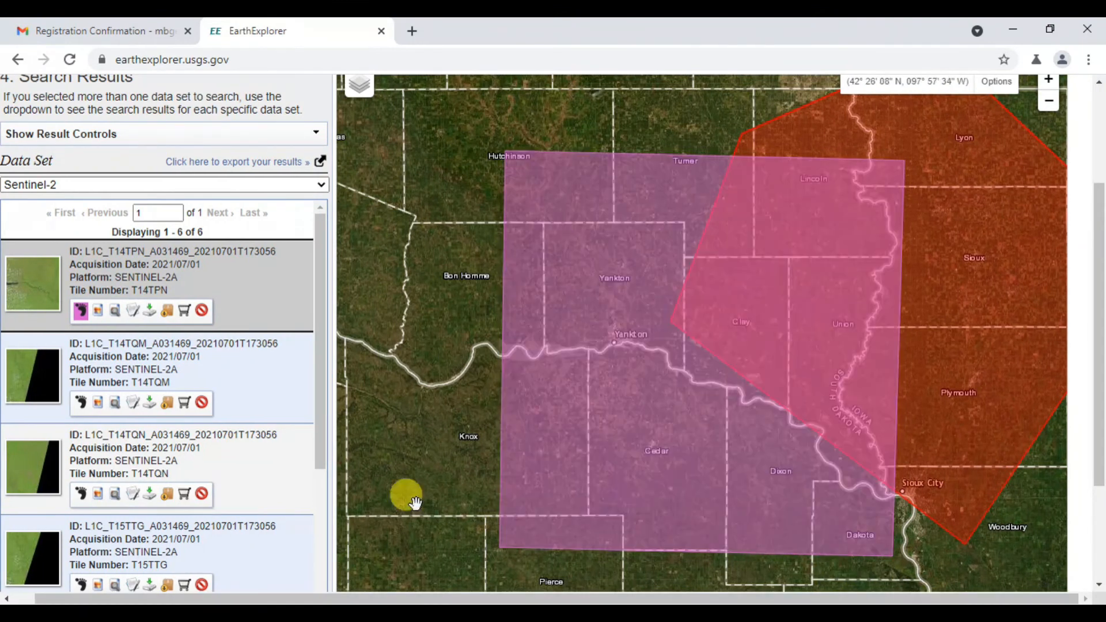
scroll(89, 490, down, 3)
scroll(99, 475, up, 3)
Show the footprint of the T14TQM scene on the map and hide it again
click(84, 407)
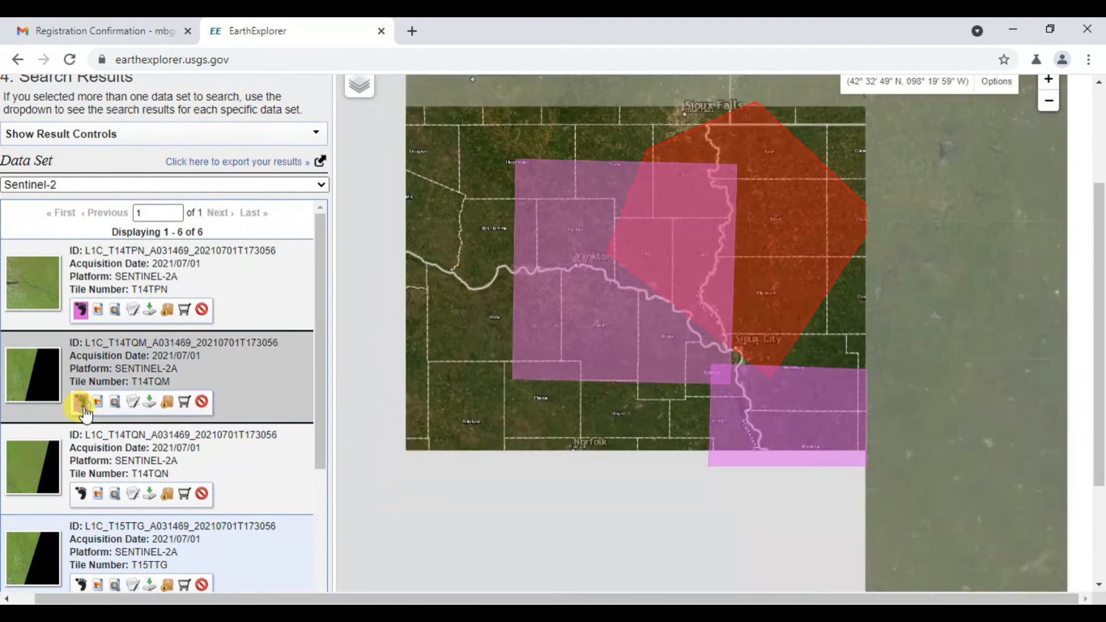
click(84, 407)
scroll(85, 408, down, 3)
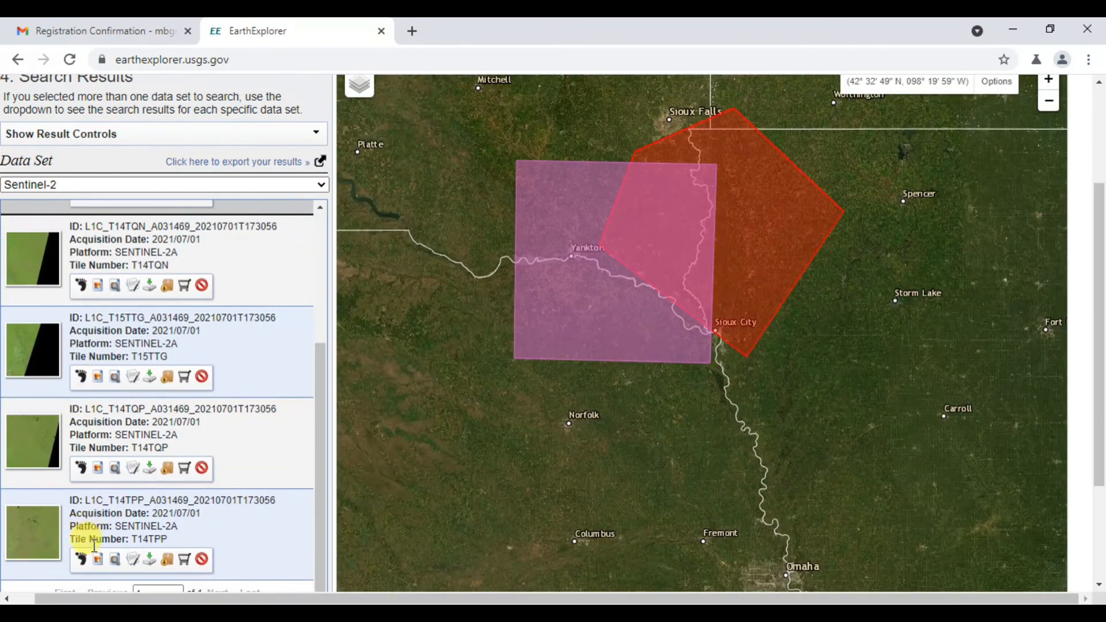
Display the footprint of the T14TPP scene on the map and compare it with the search area
click(80, 559)
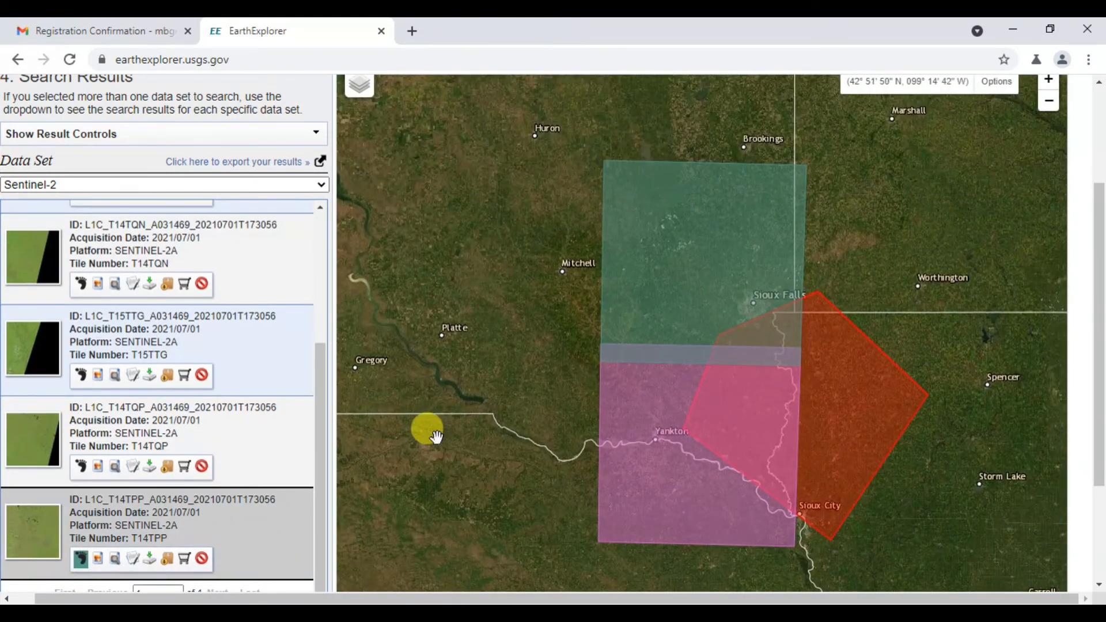
drag(893, 358, 685, 327)
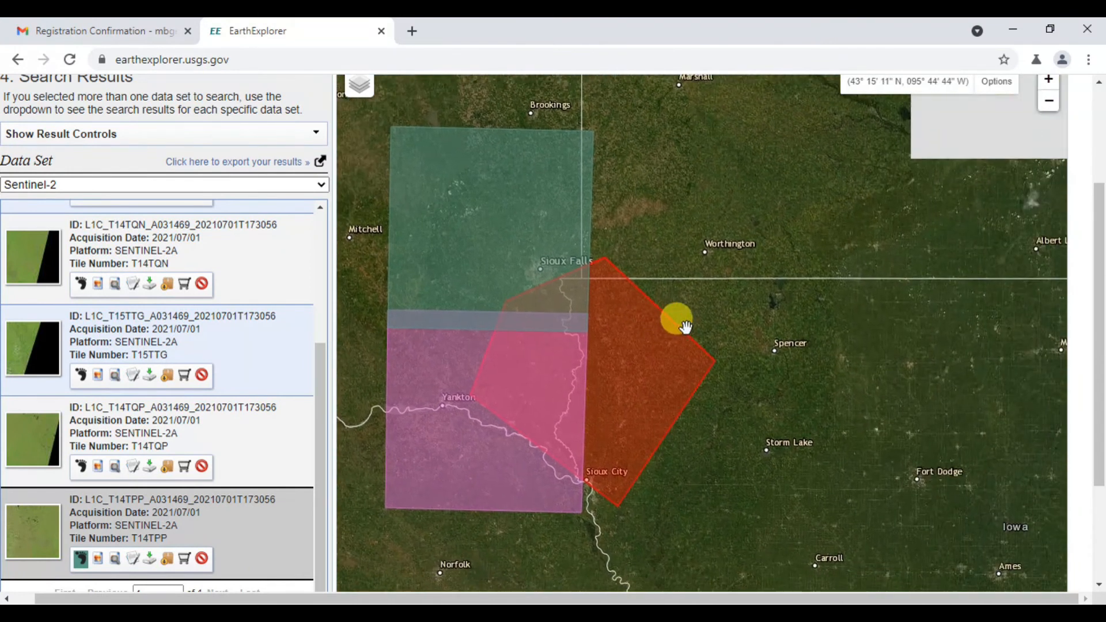
drag(708, 257, 775, 279)
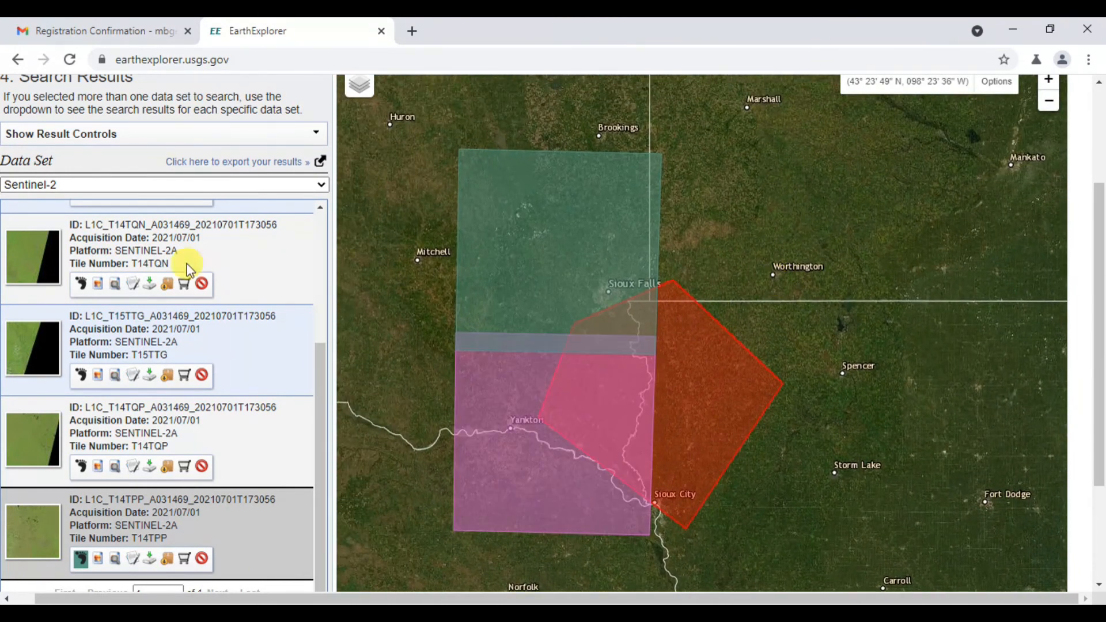
Compare the download formats and file sizes offered for the T14TQN and T14TPN scenes
click(150, 285)
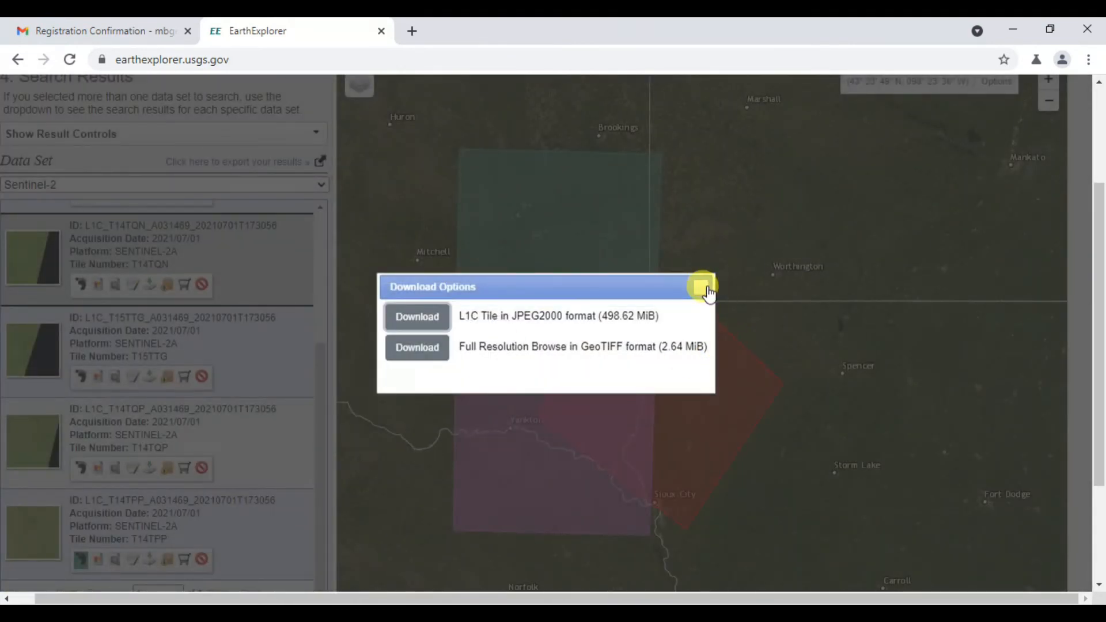
click(706, 291)
scroll(245, 299, up, 4)
click(146, 311)
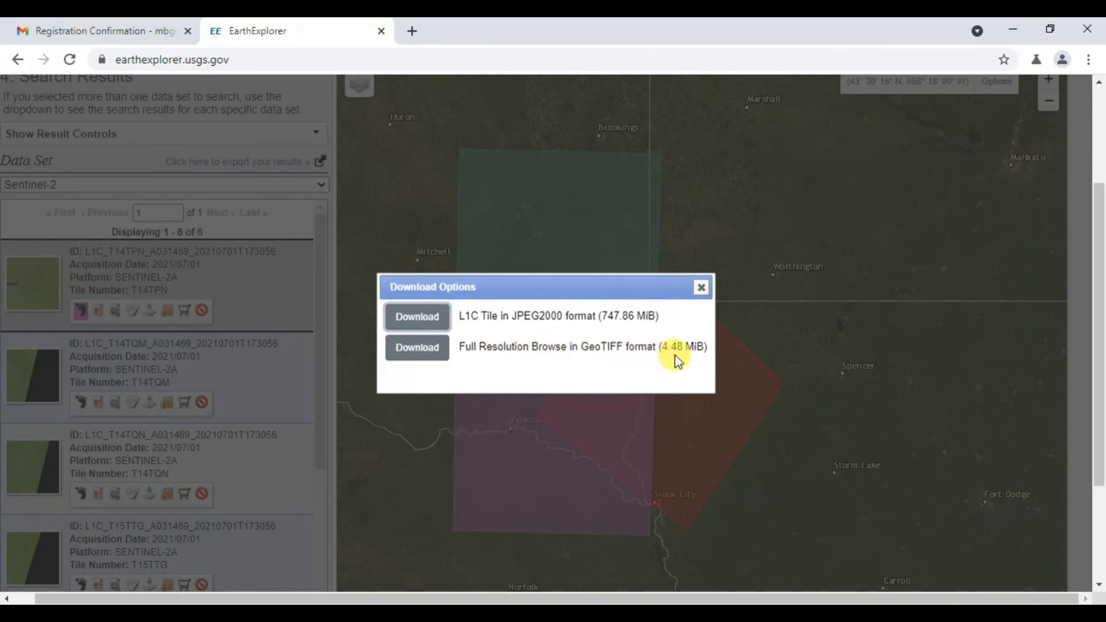
drag(668, 351, 697, 351)
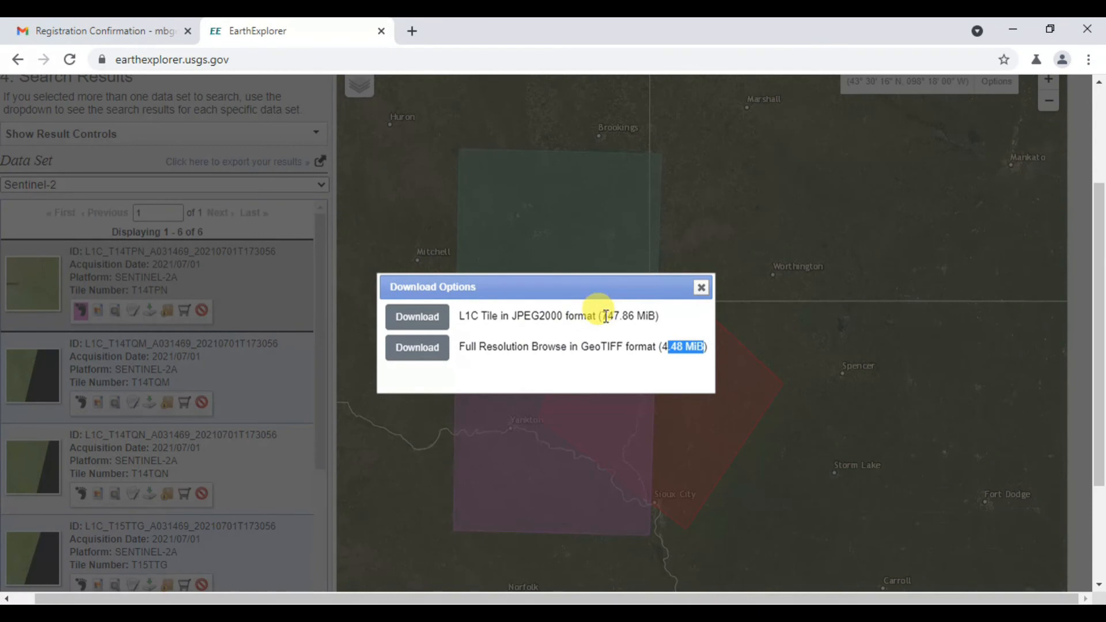
drag(601, 317, 649, 313)
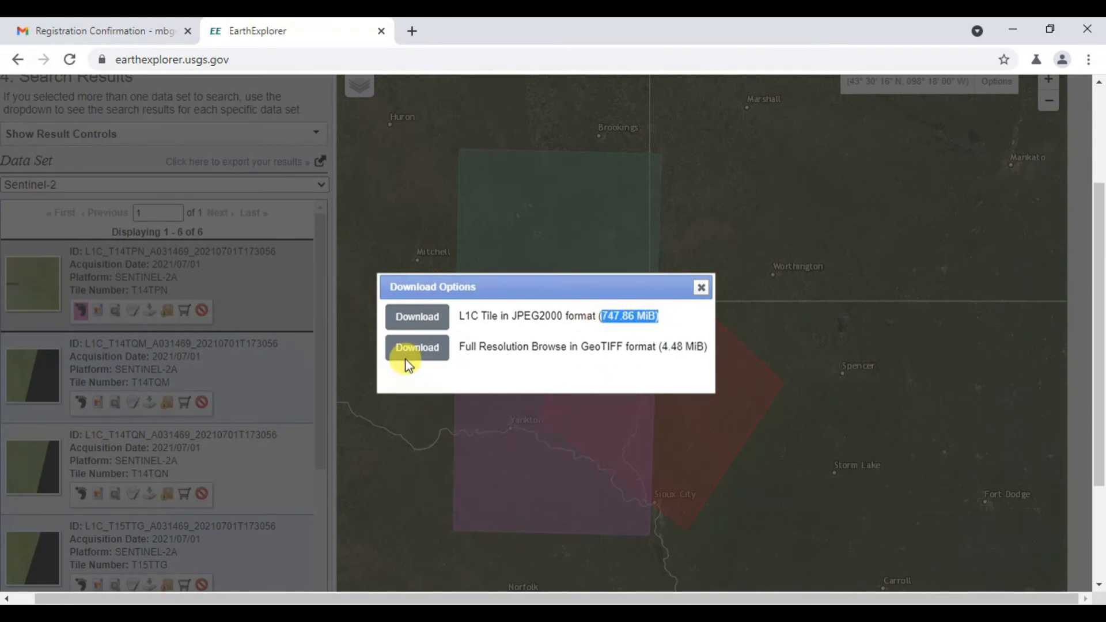
Download the T14TPN scene as an L1C tile in JPEG2000 format and close its download options
click(420, 316)
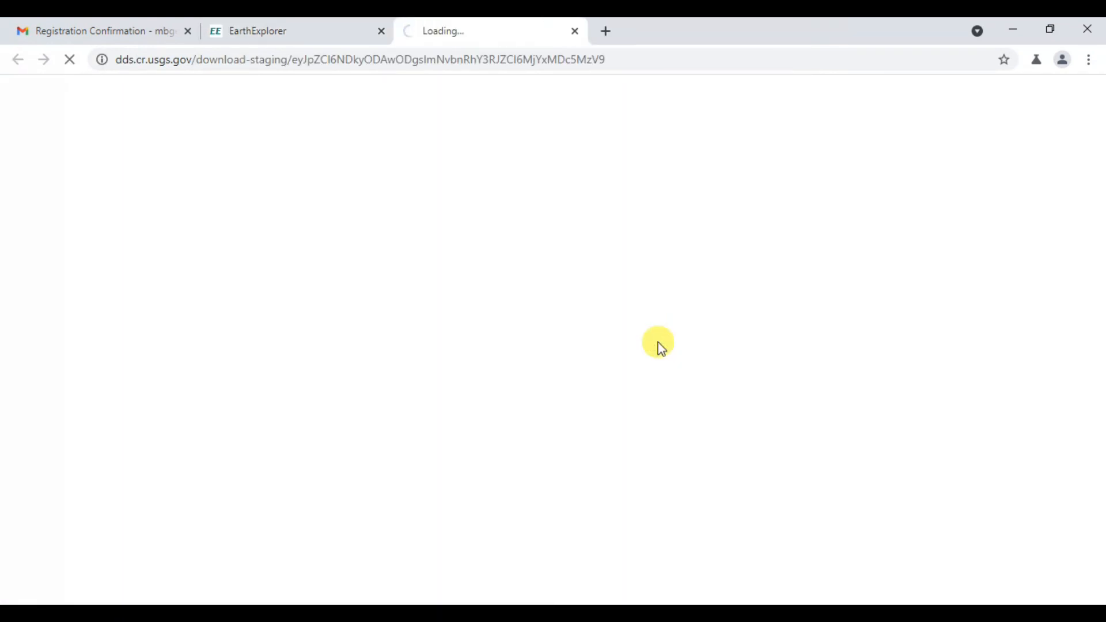
click(313, 25)
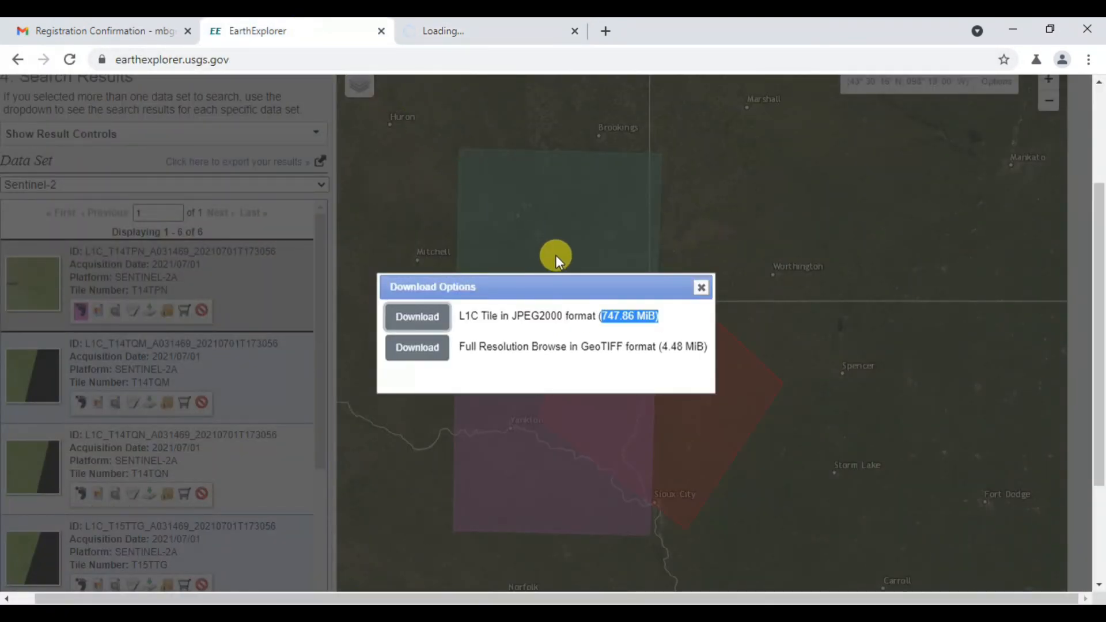
drag(582, 296, 580, 274)
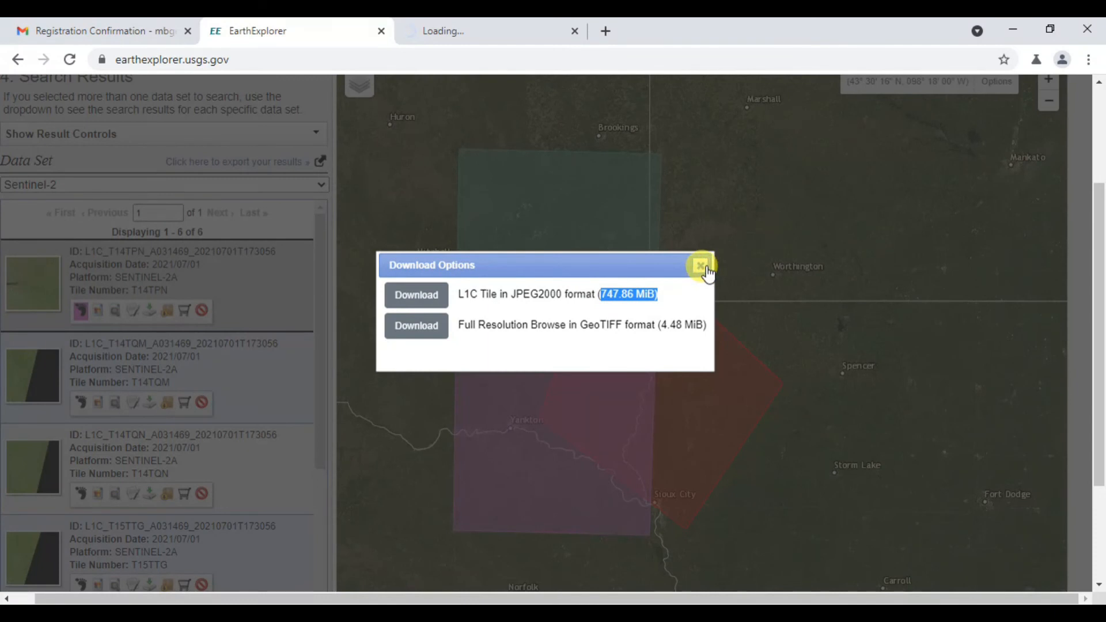
click(701, 265)
Examine the displayed footprints against the search area on the map and review the list of Sentinel-2 results
scroll(157, 346, down, 2)
scroll(132, 345, up, 2)
drag(576, 402, 568, 340)
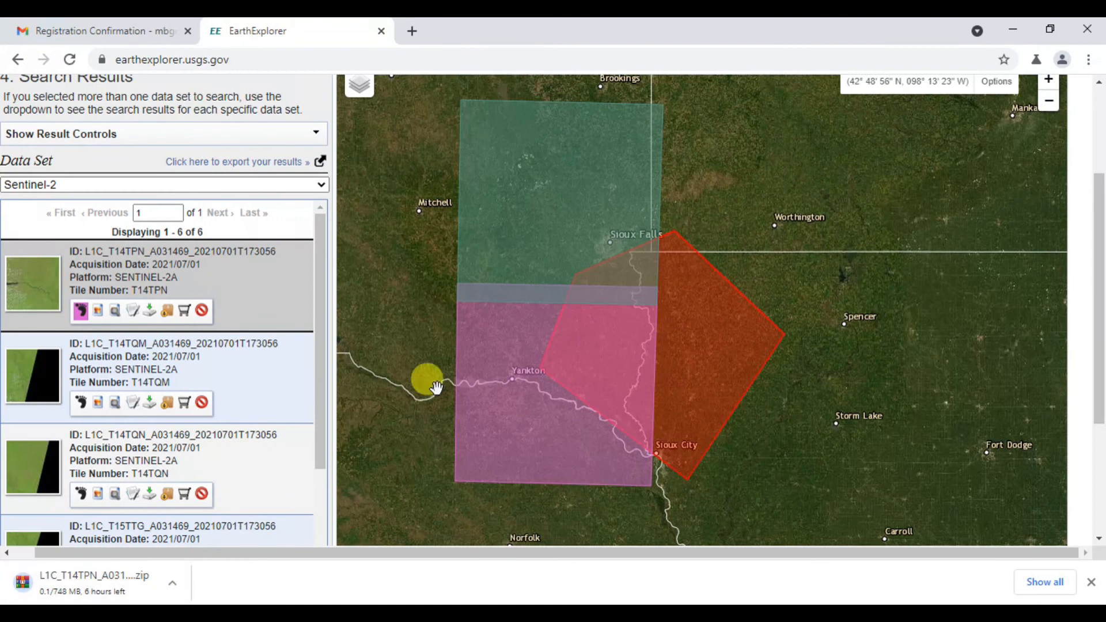
scroll(772, 341, up, 2)
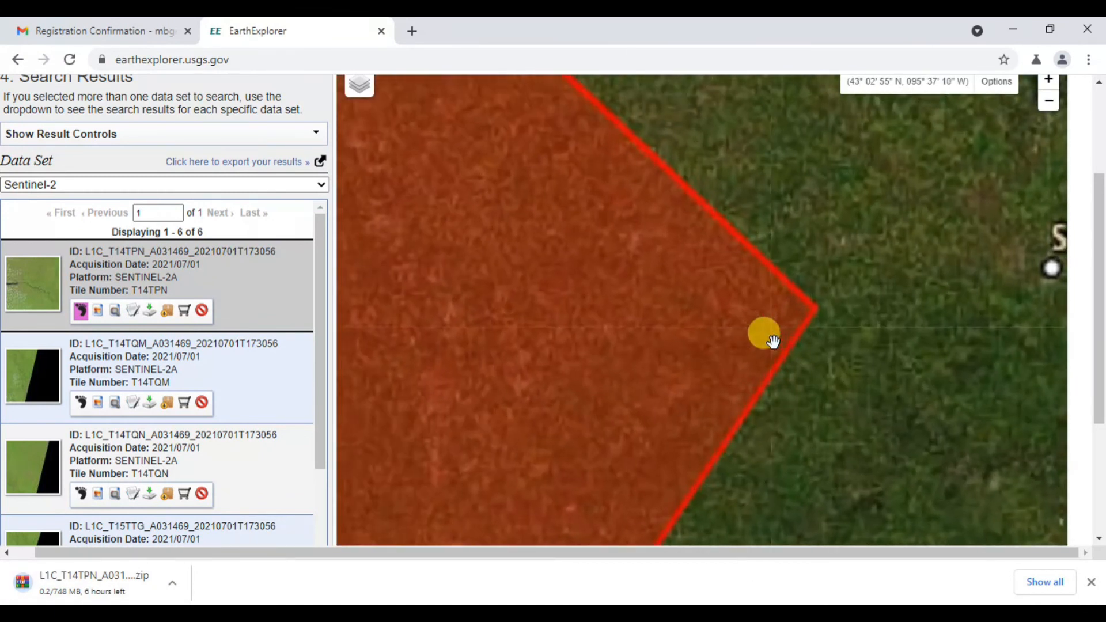
scroll(772, 342, down, 6)
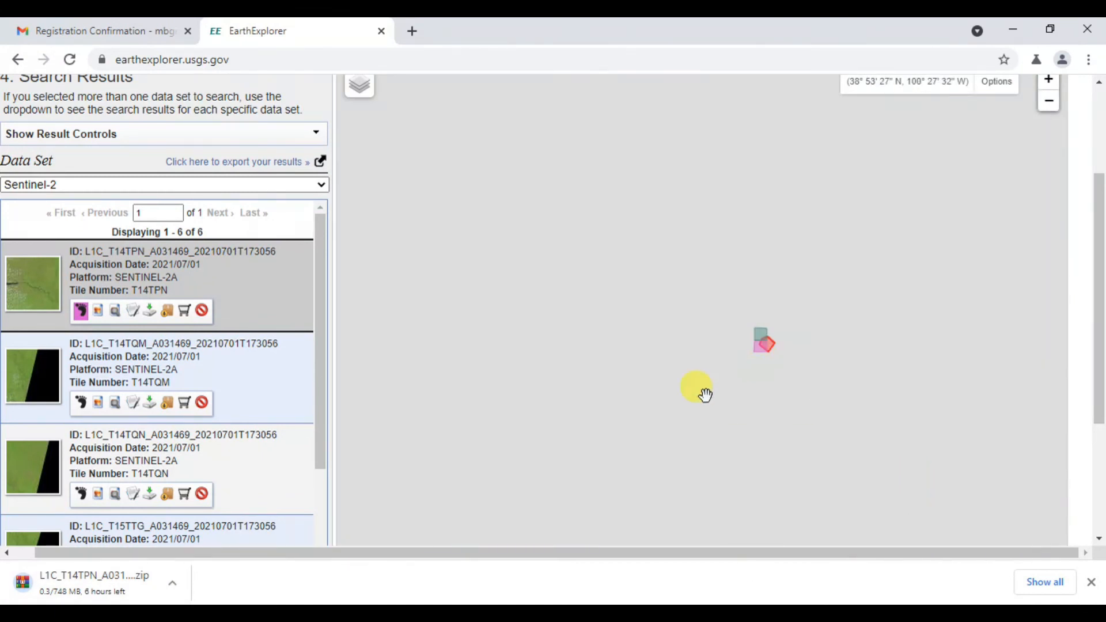
scroll(738, 378, up, 3)
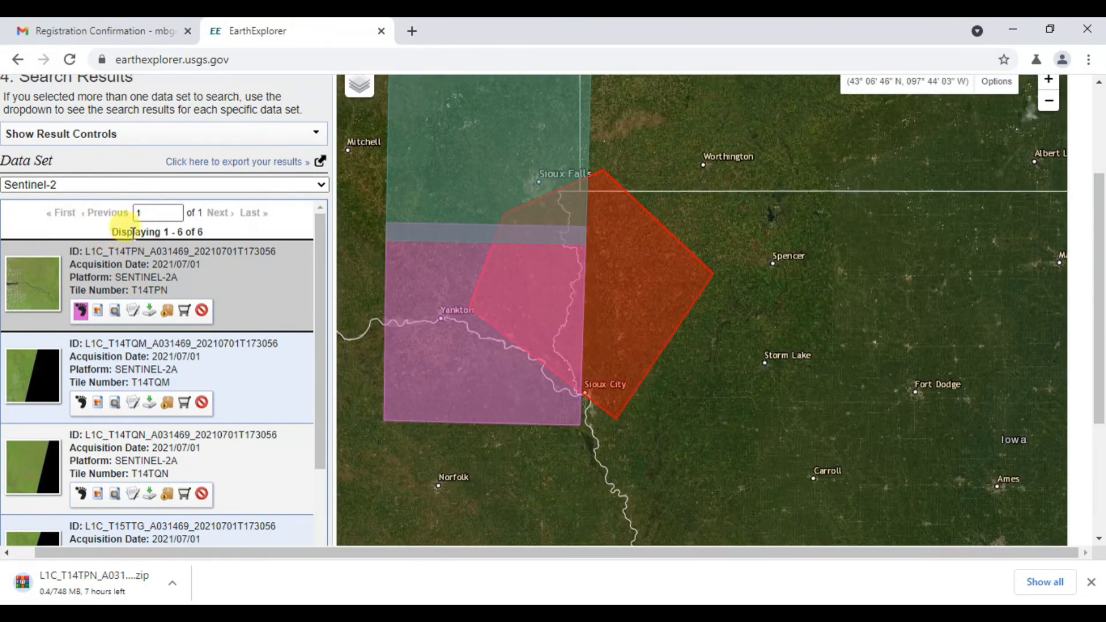
click(179, 218)
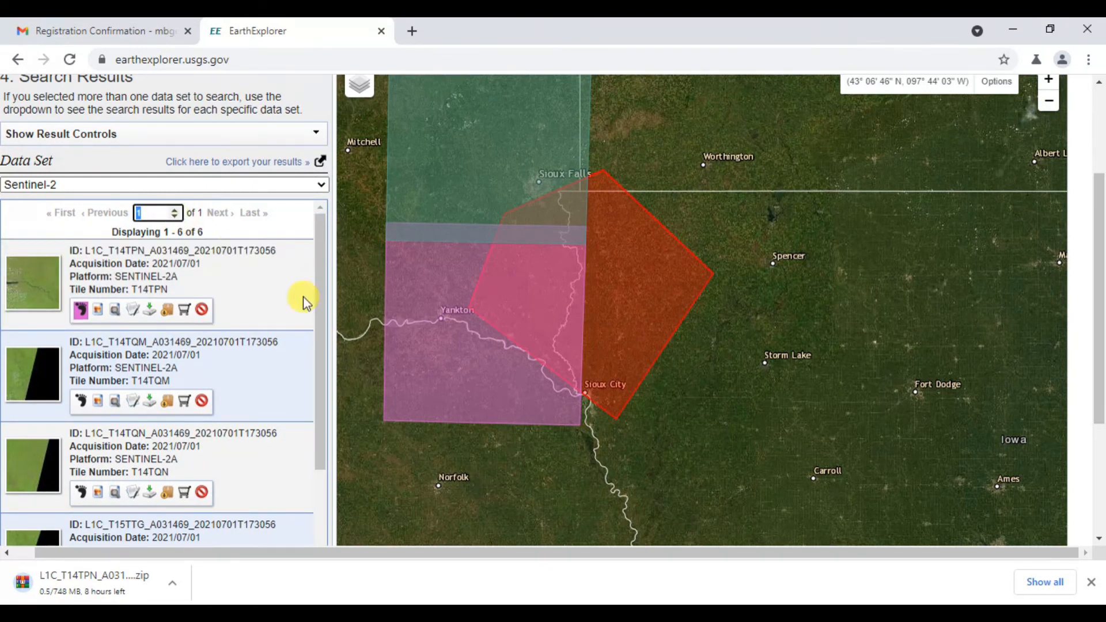
drag(316, 306, 321, 448)
scroll(313, 447, down, 3)
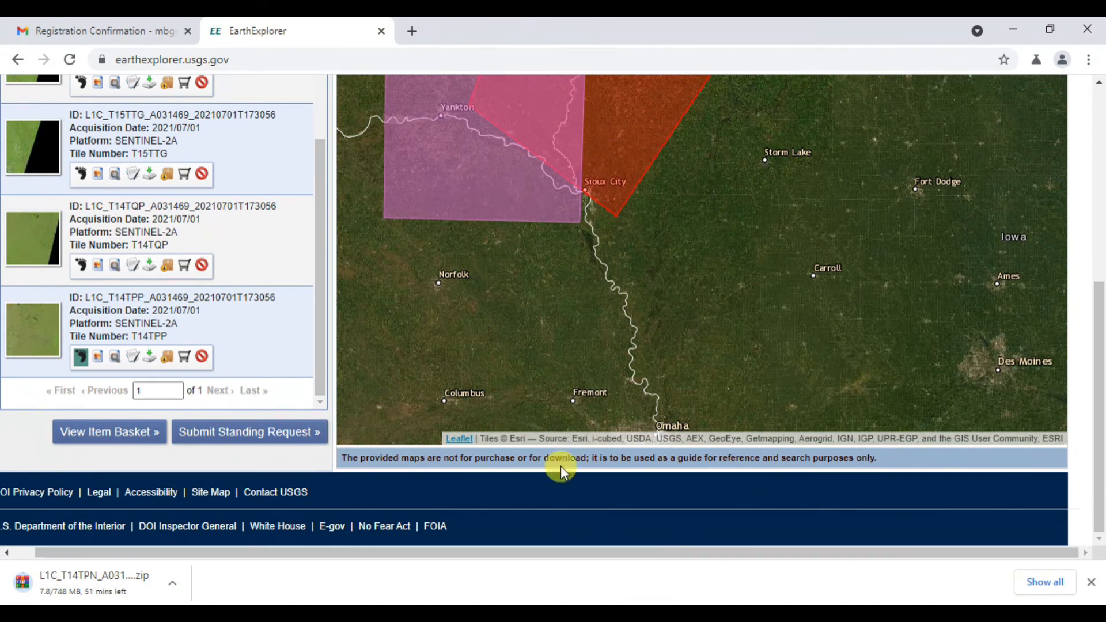
drag(1097, 358, 1100, 147)
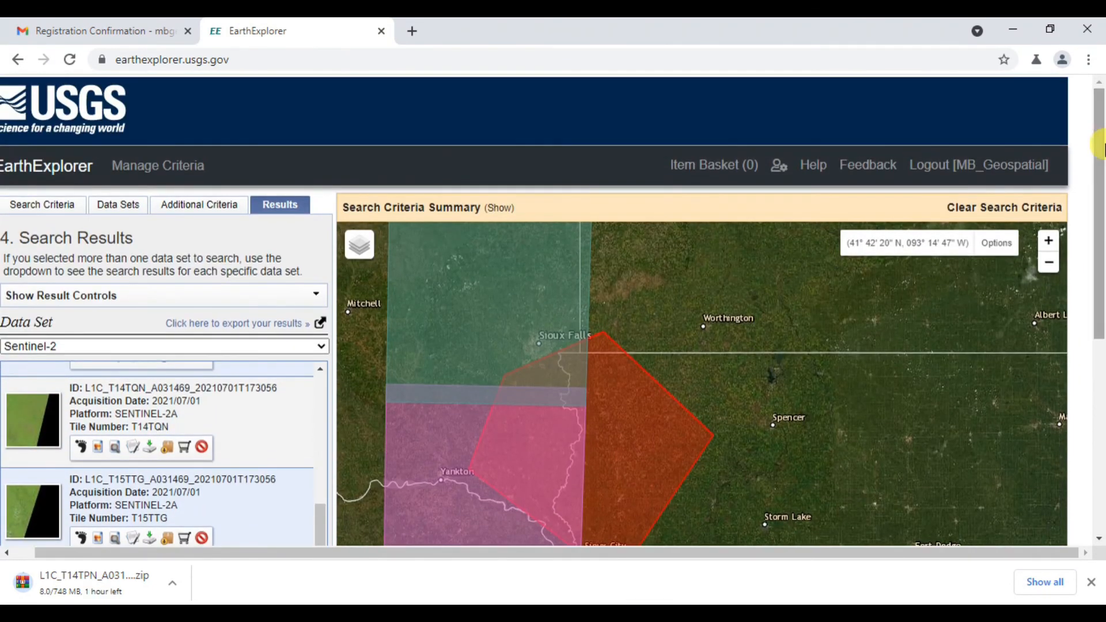
Close the Gmail registration confirmation page and return to the EarthExplorer search results
click(183, 30)
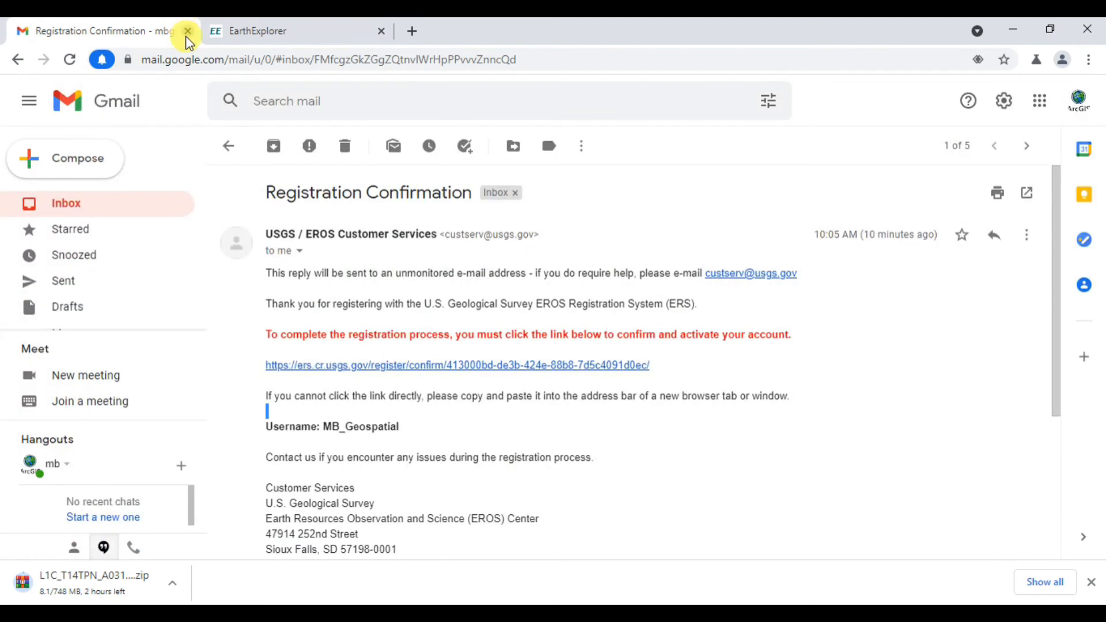
click(188, 31)
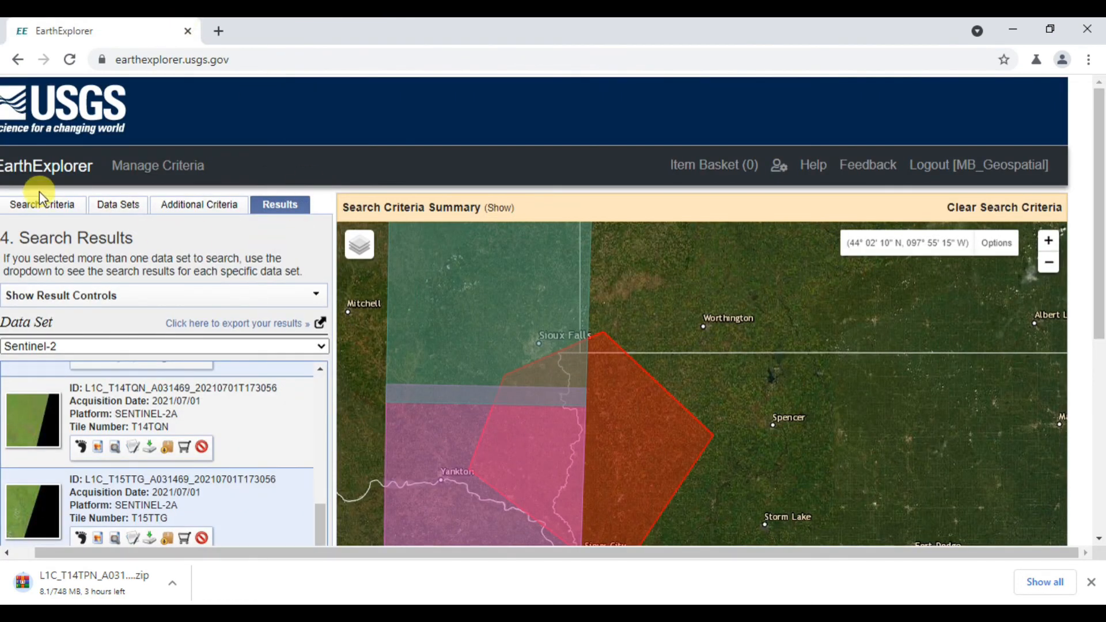
scroll(941, 288, down, 1)
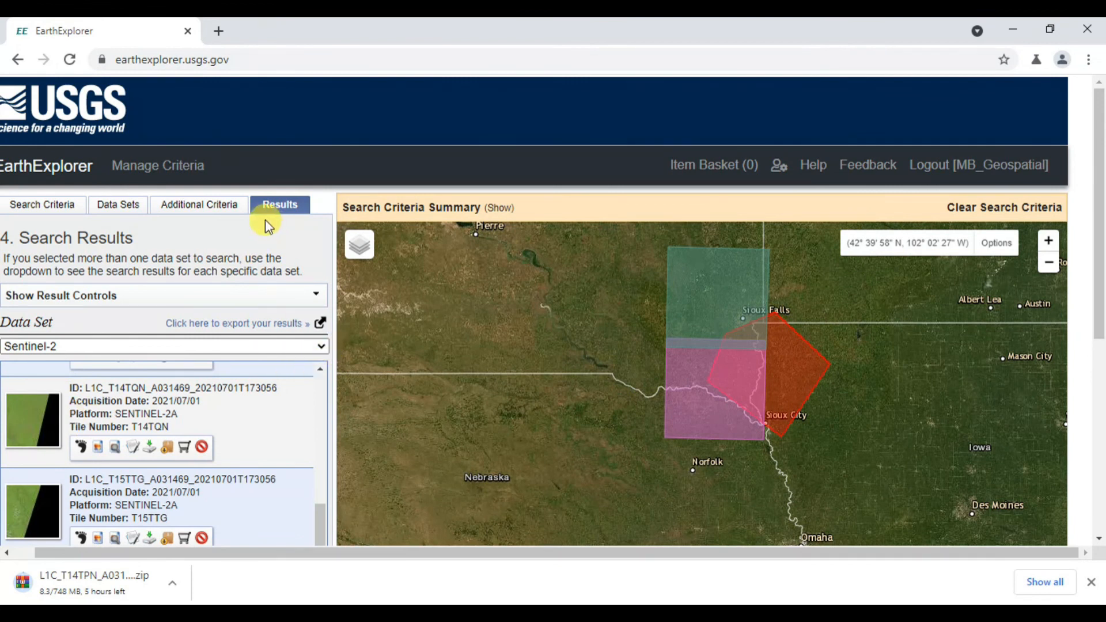
Review the additional criteria available for the Sentinel-2 data set
click(172, 207)
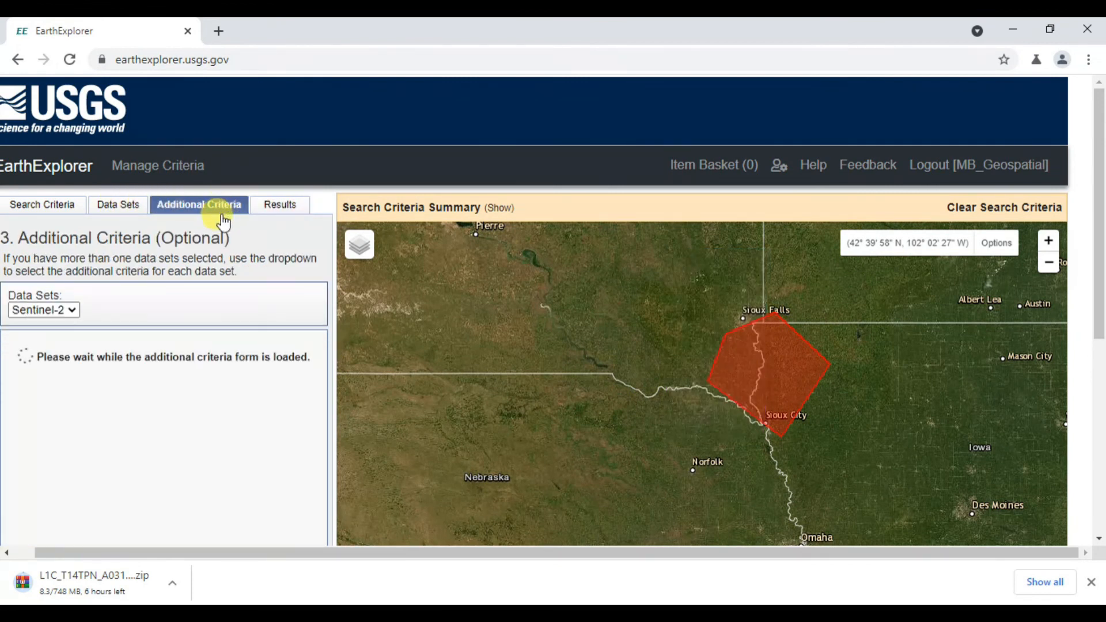
scroll(154, 363, down, 5)
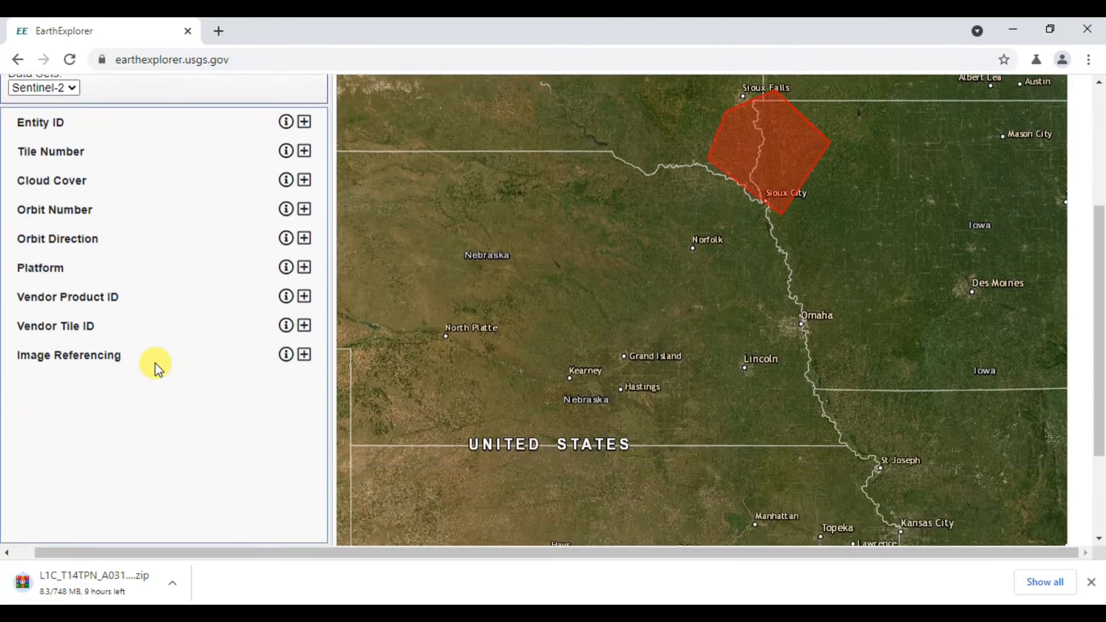
scroll(153, 365, up, 3)
scroll(586, 477, up, 2)
scroll(582, 475, down, 2)
drag(1099, 239, 1098, 115)
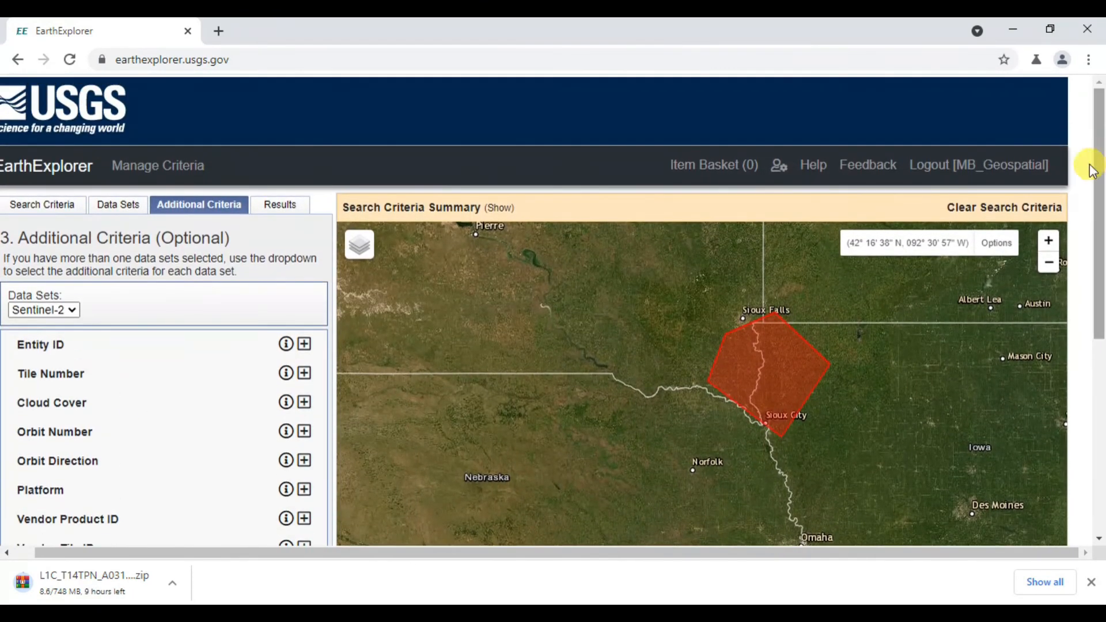
click(1047, 254)
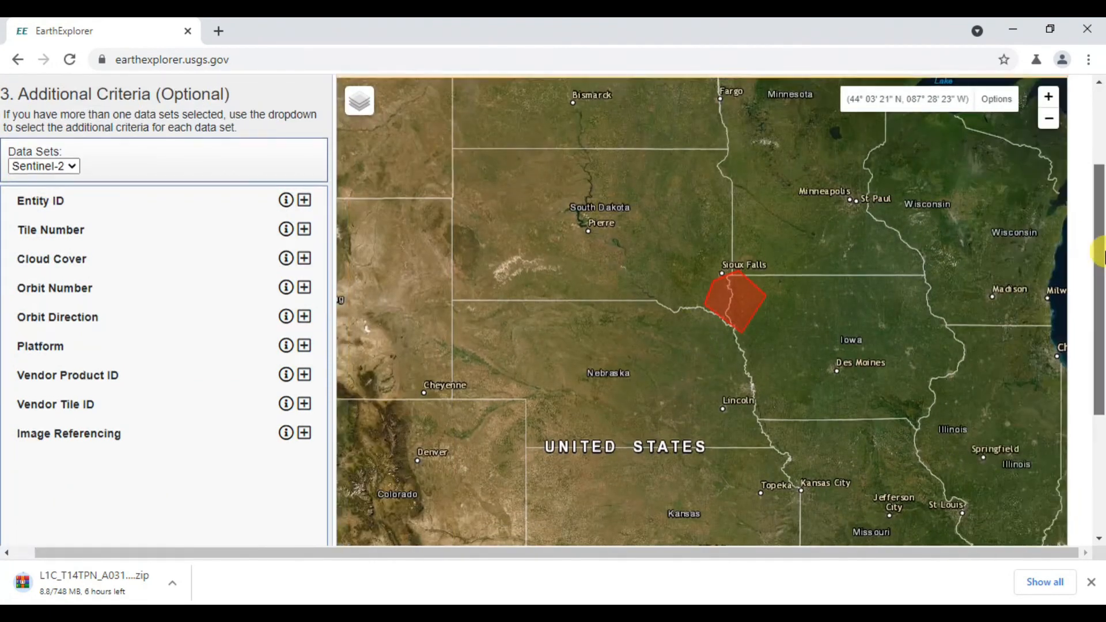
drag(1100, 253, 1100, 210)
Return to the search criteria and delete the polygon coordinates of the search area one by one
click(25, 140)
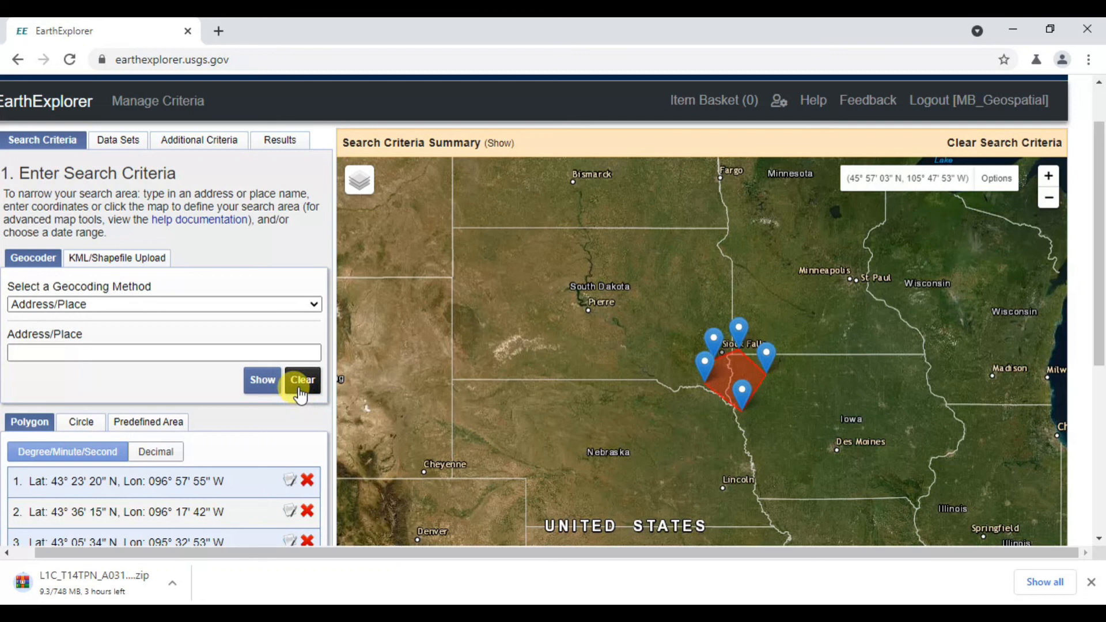
click(309, 481)
click(308, 481)
click(309, 481)
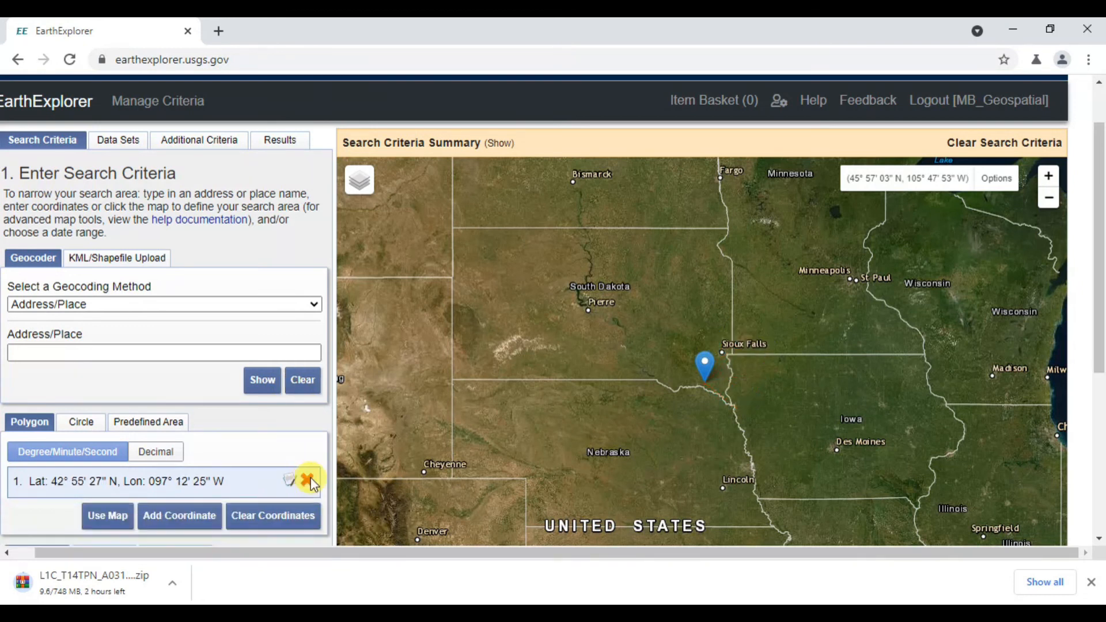
click(308, 481)
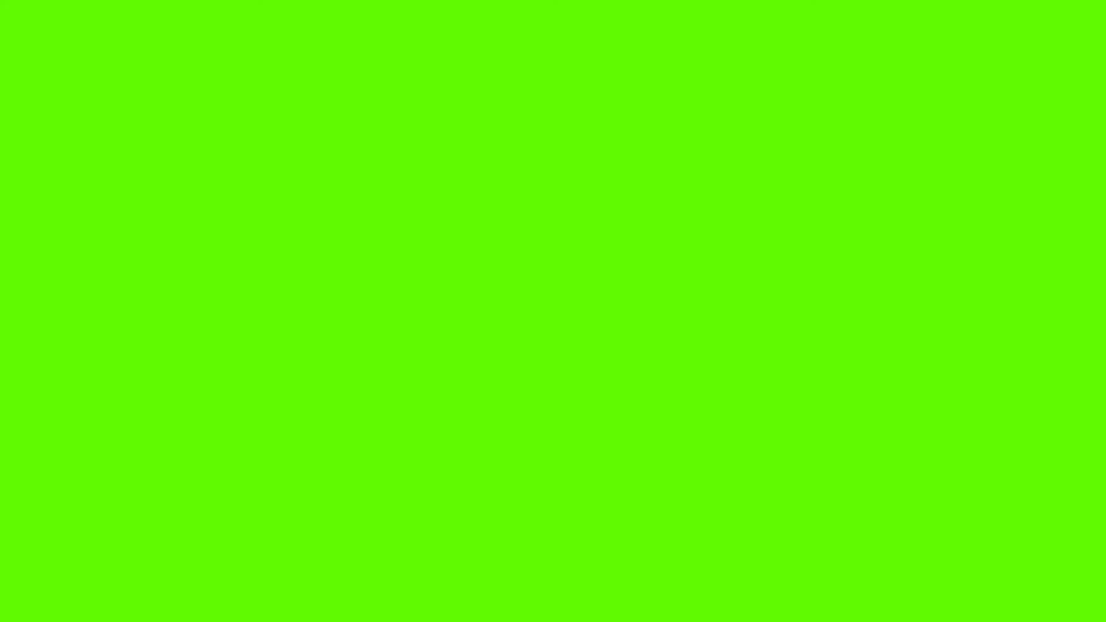